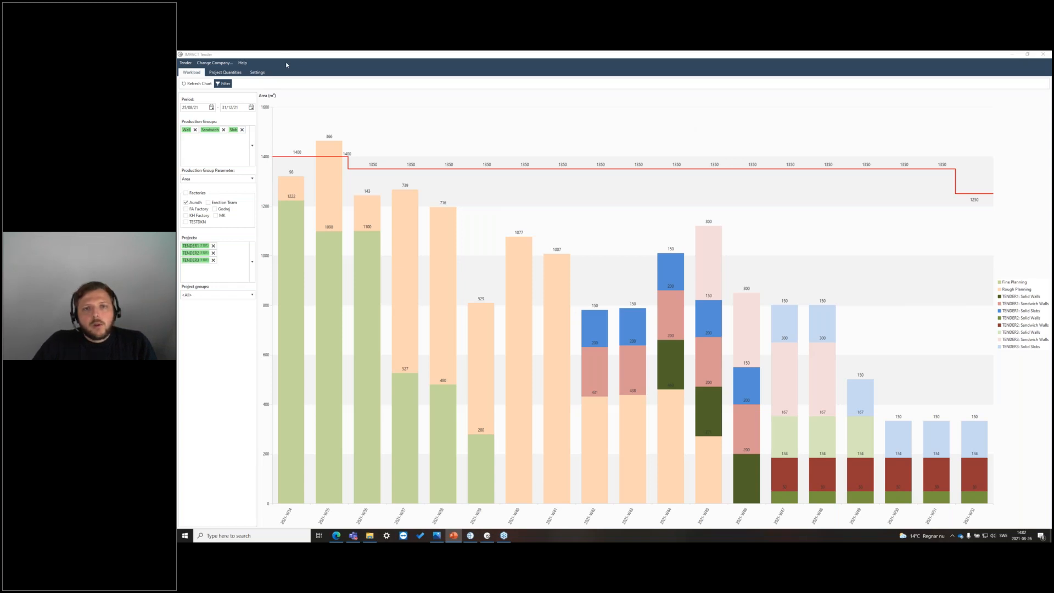
Open the company's general settings and examine the minimum probability level
left_click(250, 72)
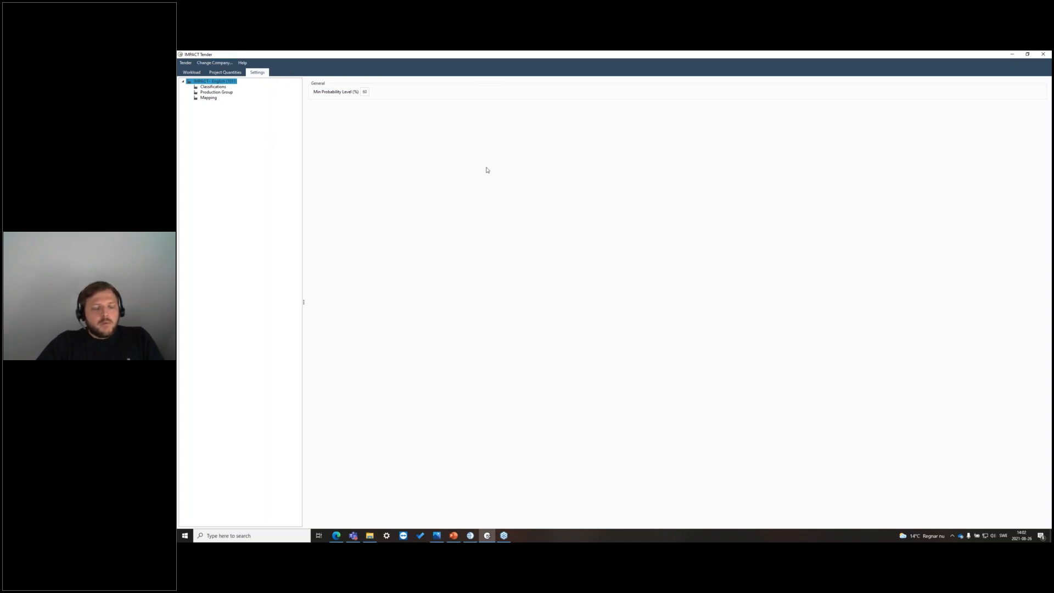
mouse_move(317, 98)
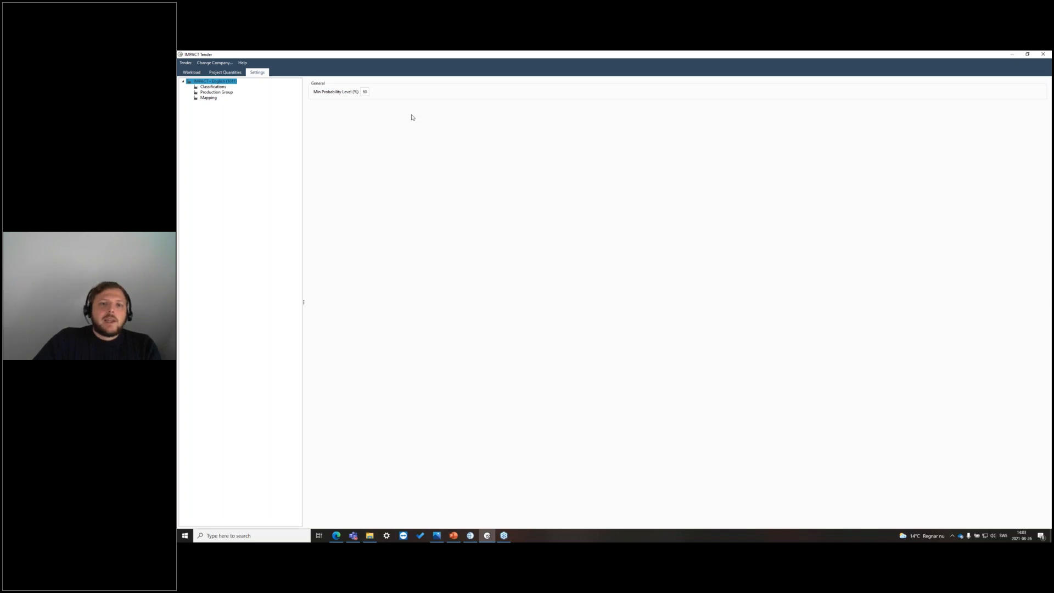
left_click(364, 92)
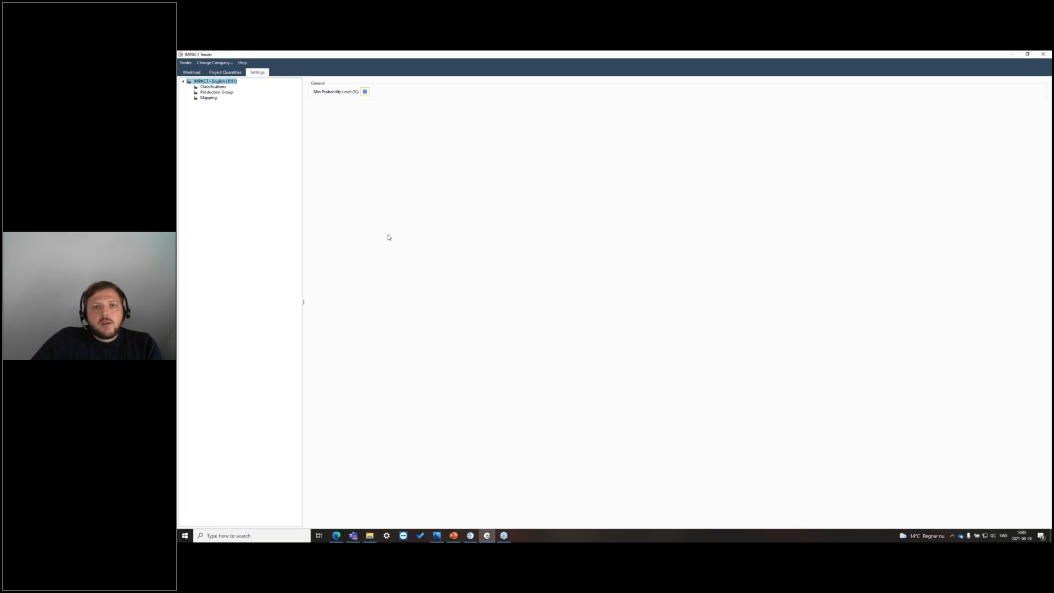
left_click(365, 92)
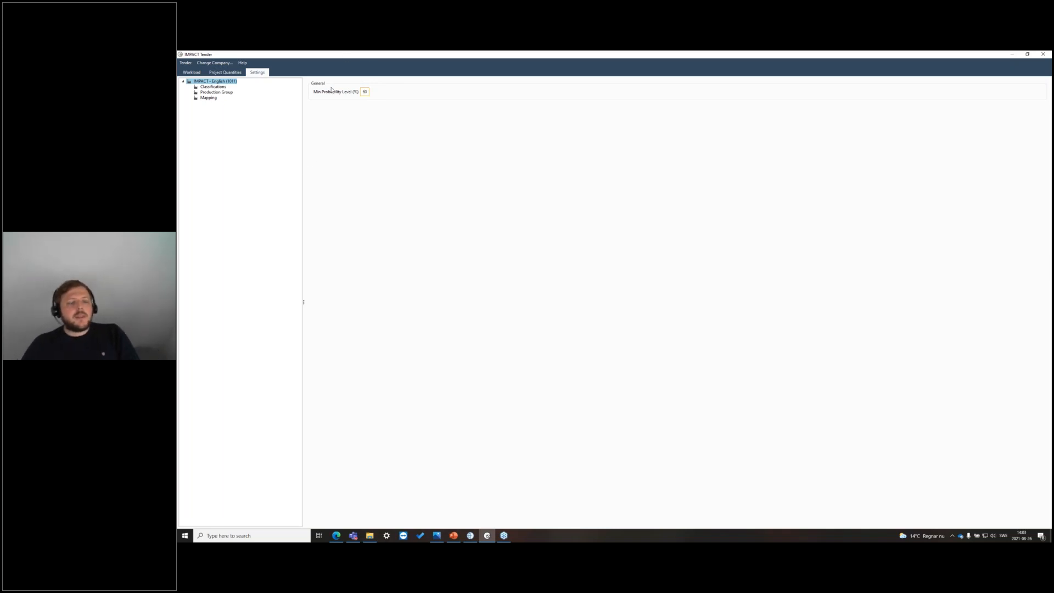
Review the product classification choices and the one- or two-parameter production group classification in the settings
left_click(214, 87)
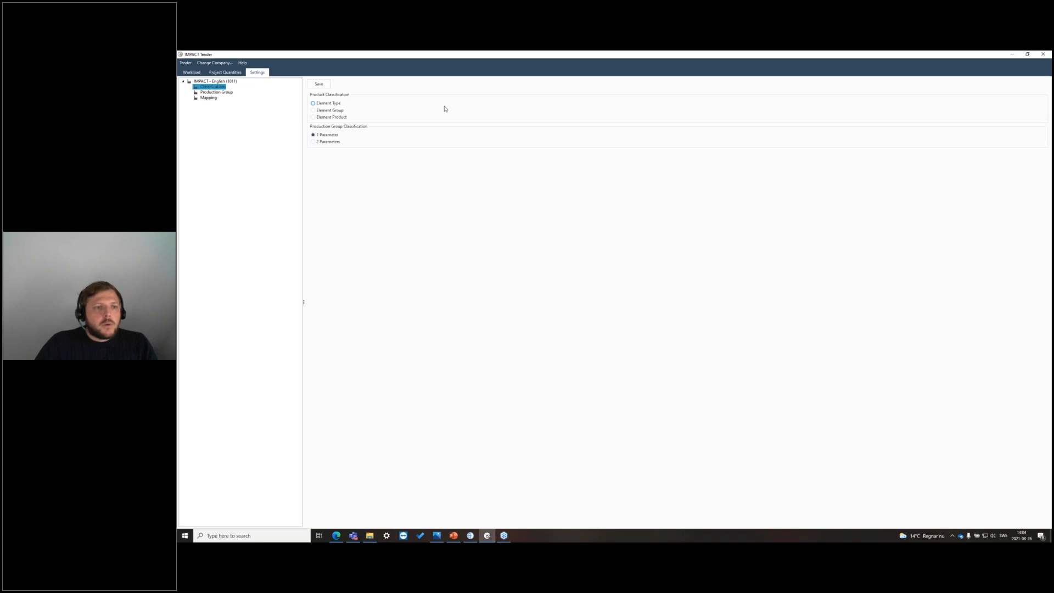
left_click(342, 104)
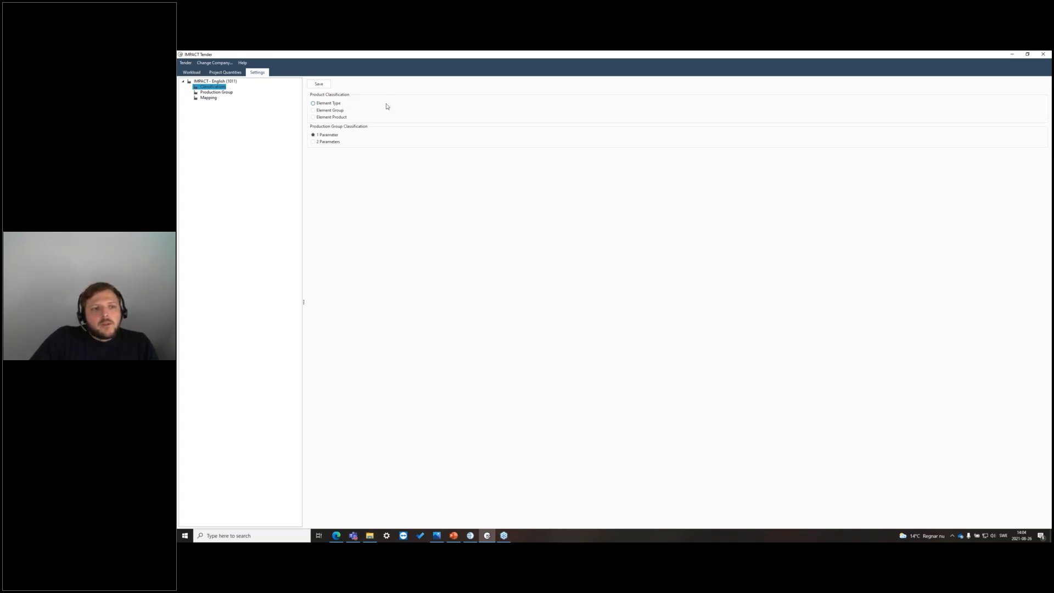
left_click(314, 103)
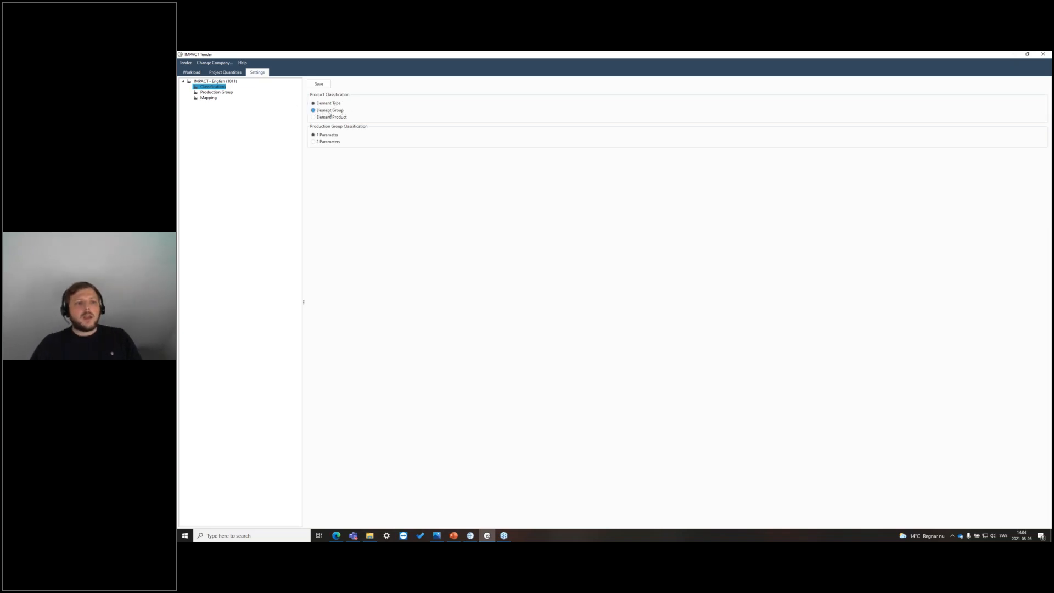
left_click(332, 117)
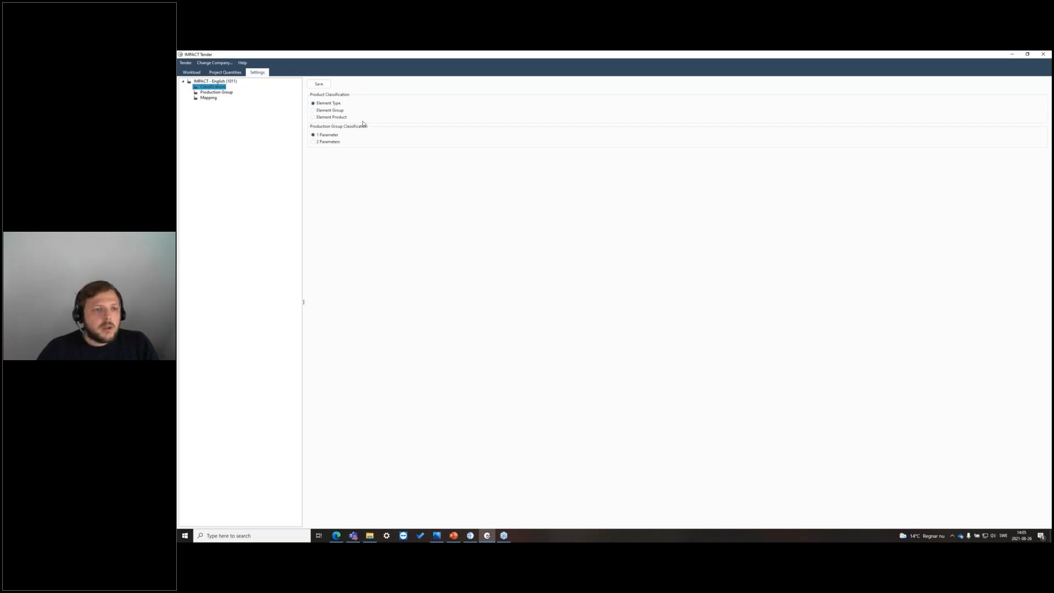
left_click(381, 143)
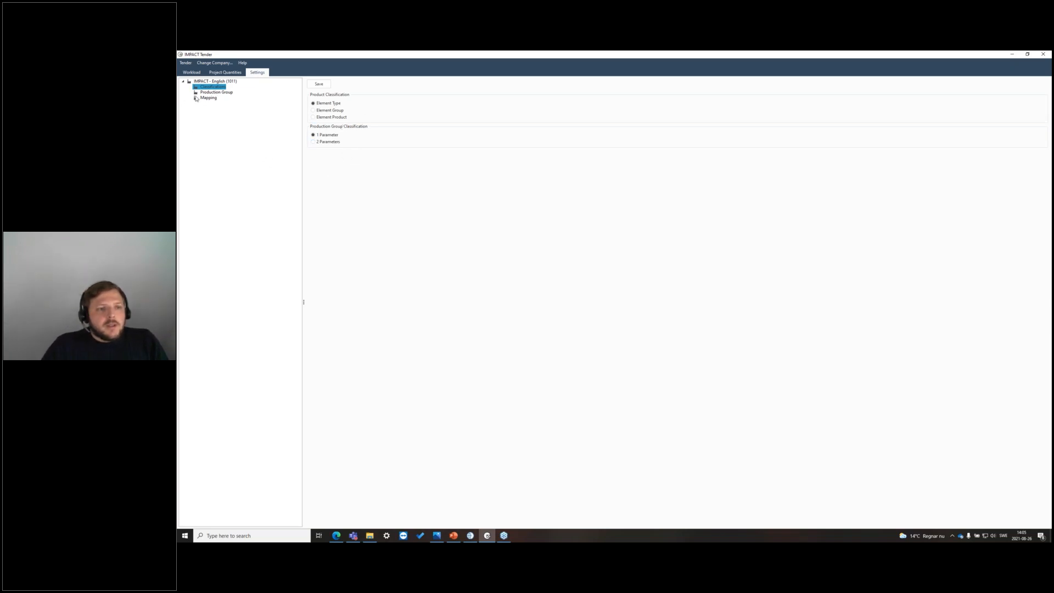
Look at the list of production groups and return to the Element Type product classification
left_click(219, 92)
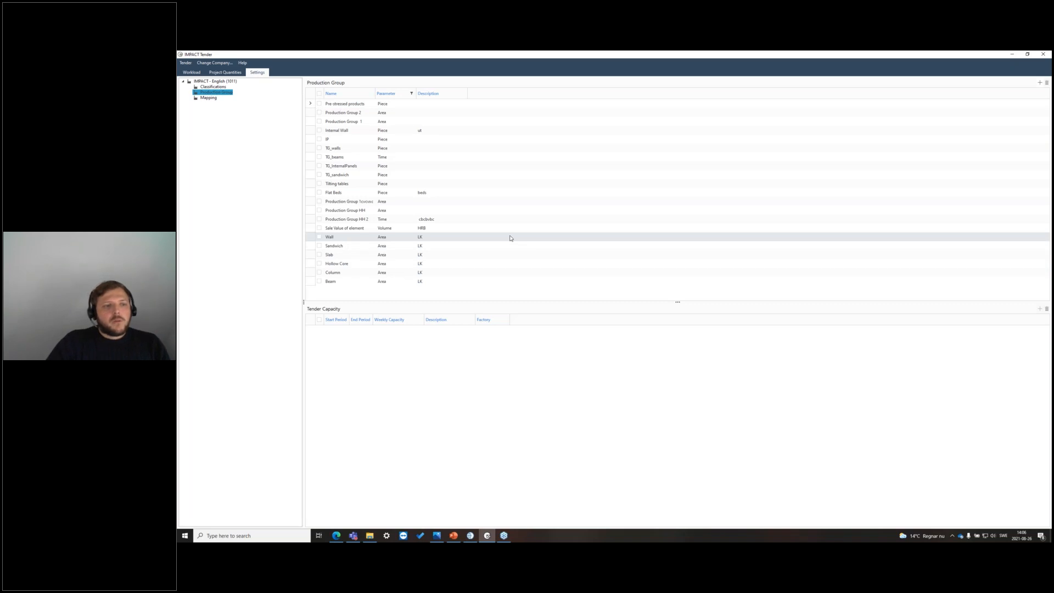
left_click(213, 87)
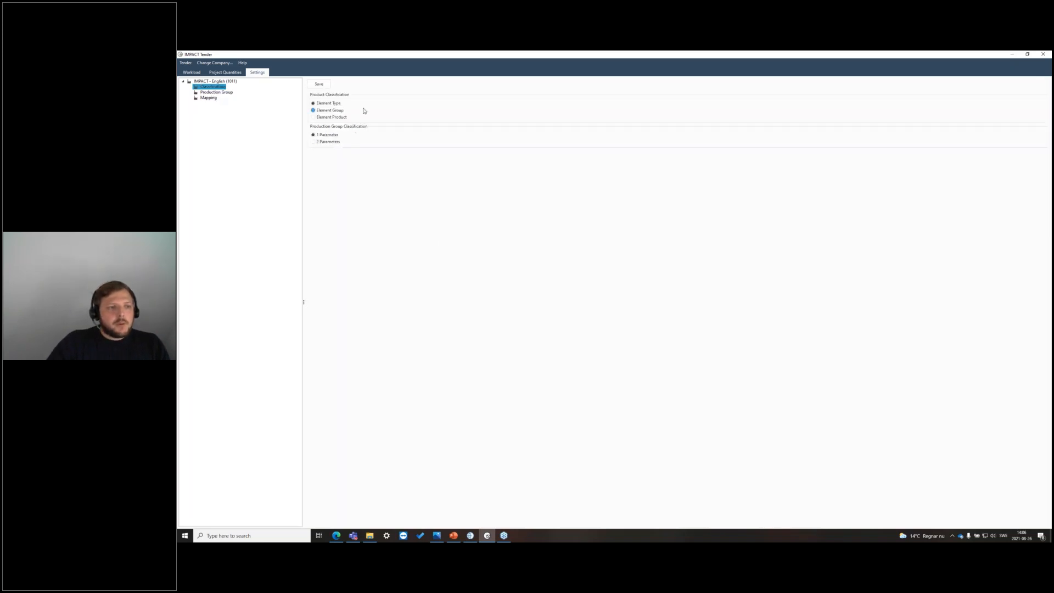
left_click(330, 103)
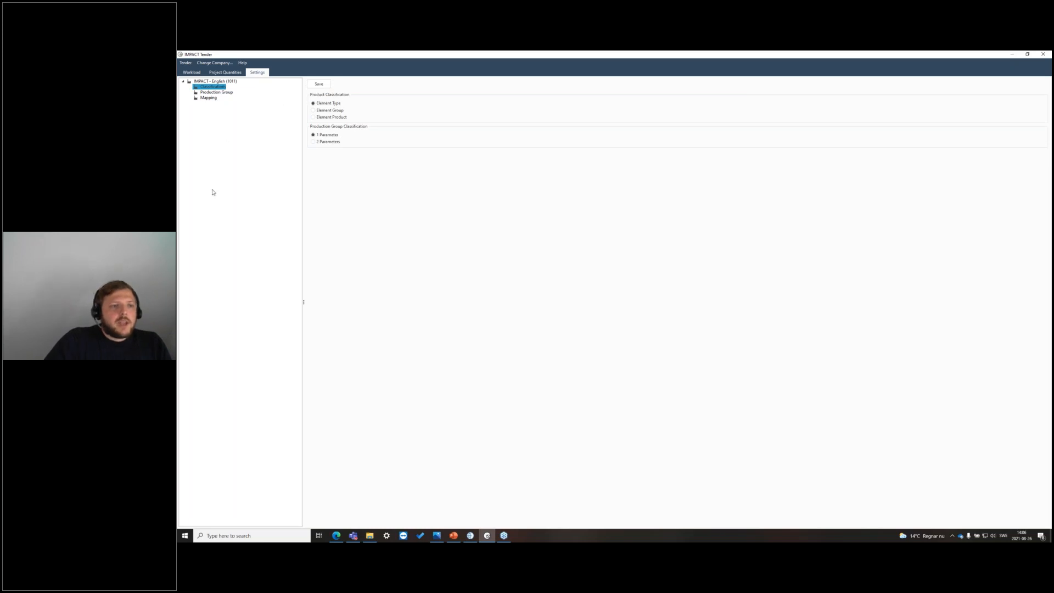
View the tender capacity periods defined for the Wall and Slab production groups
left_click(216, 92)
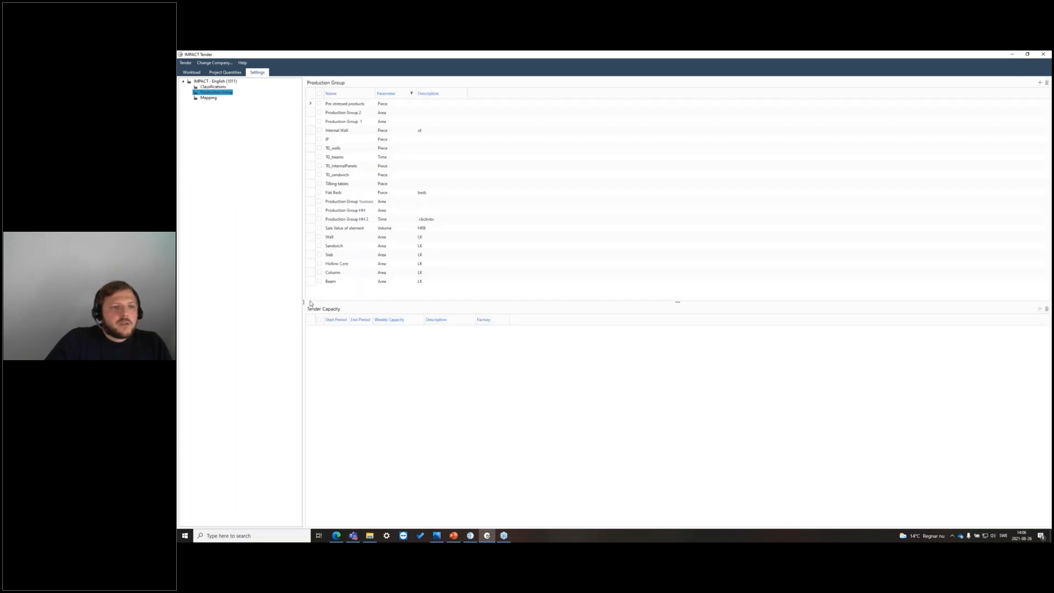
left_click(360, 239)
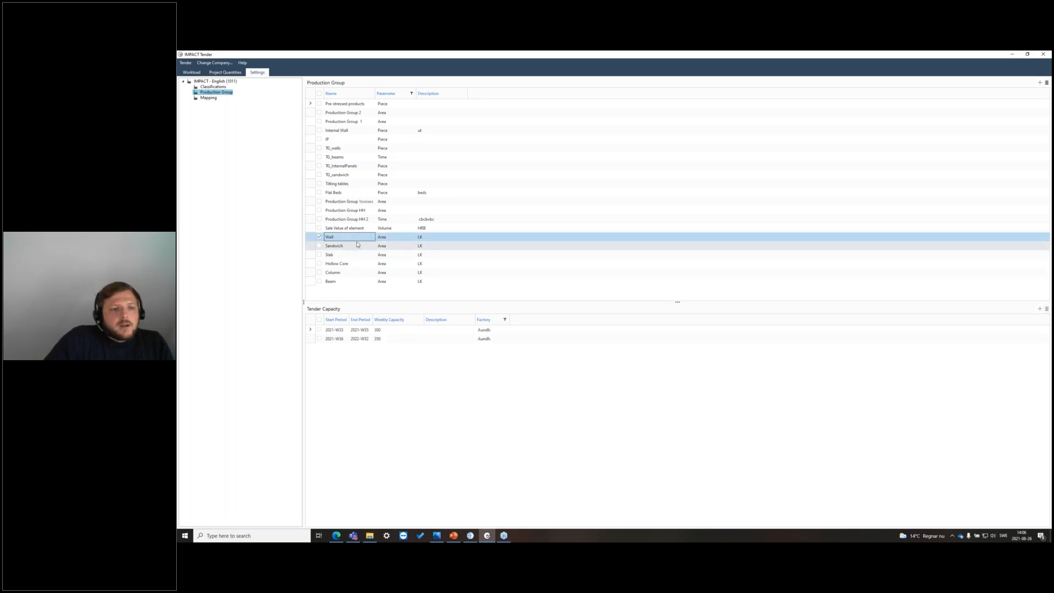
left_click(355, 254)
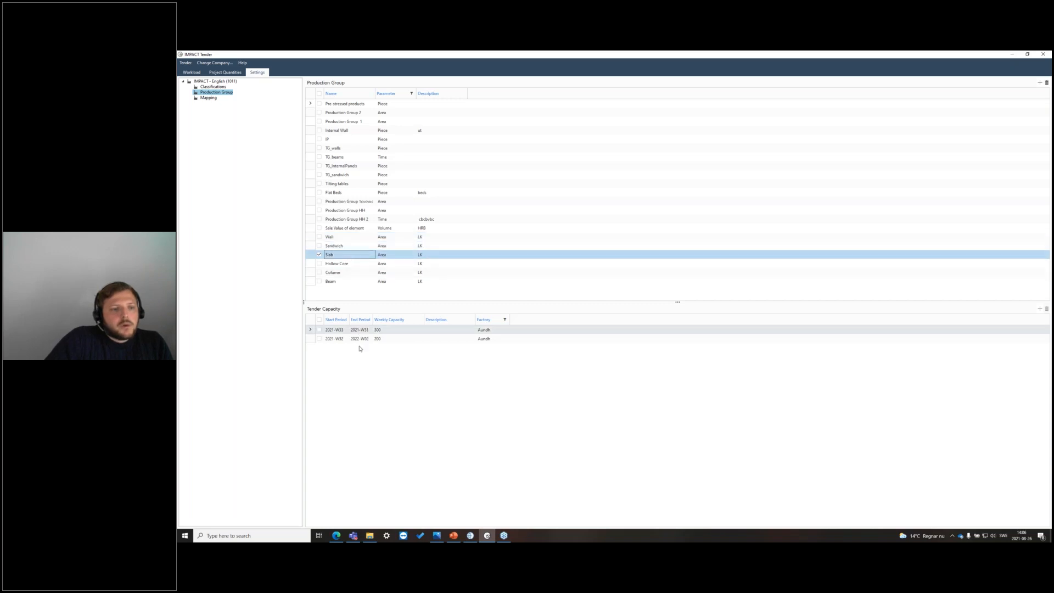
left_click(358, 237)
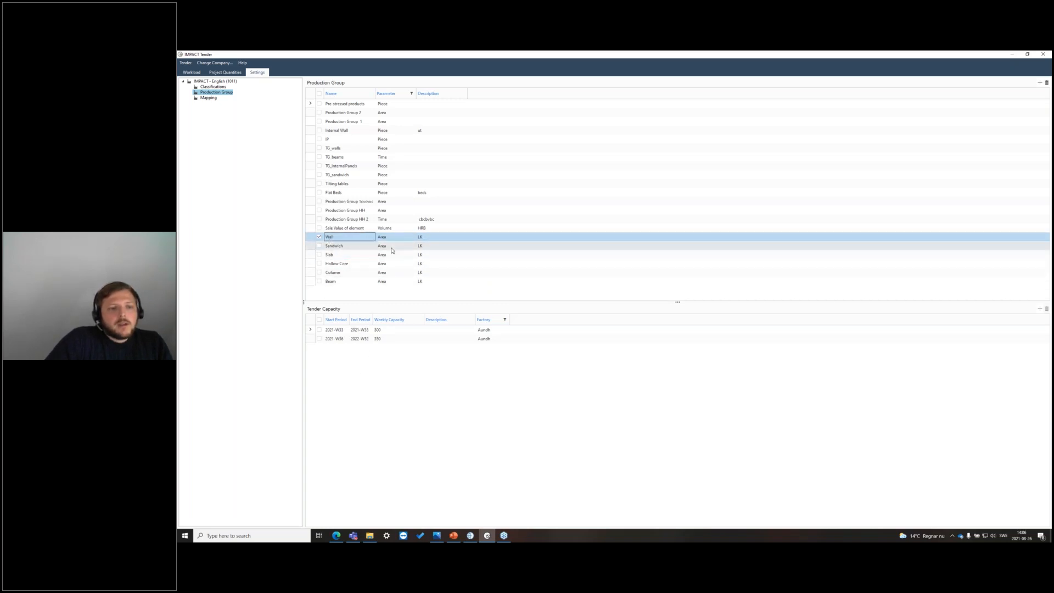
Recheck the classification settings, and view the parameter choices available for the Wall production group without changing its Area parameter
left_click(212, 87)
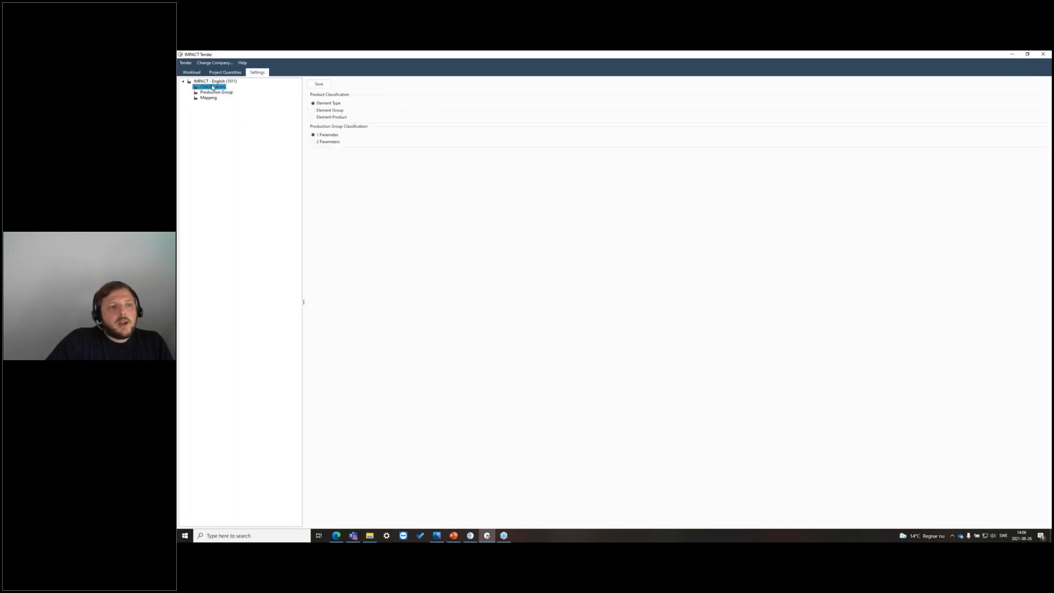
left_click(220, 93)
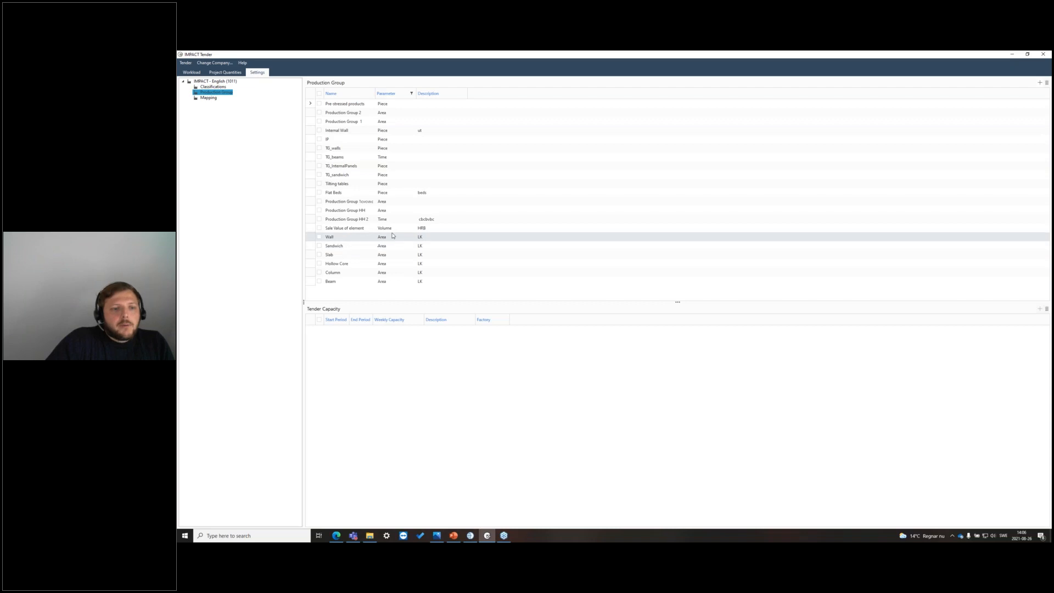
left_click(399, 239)
left_click(399, 238)
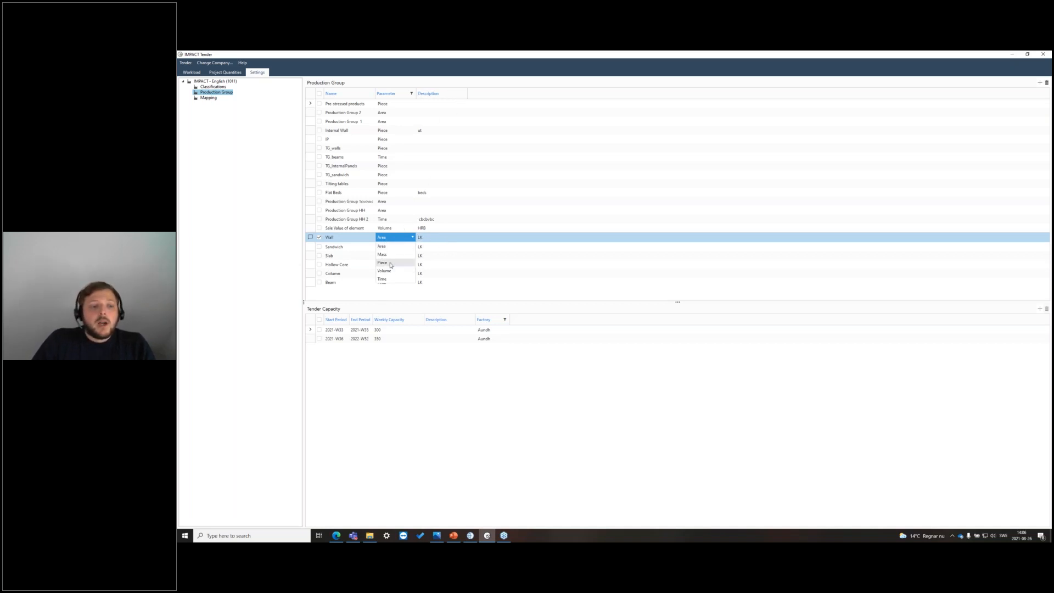
left_click(434, 402)
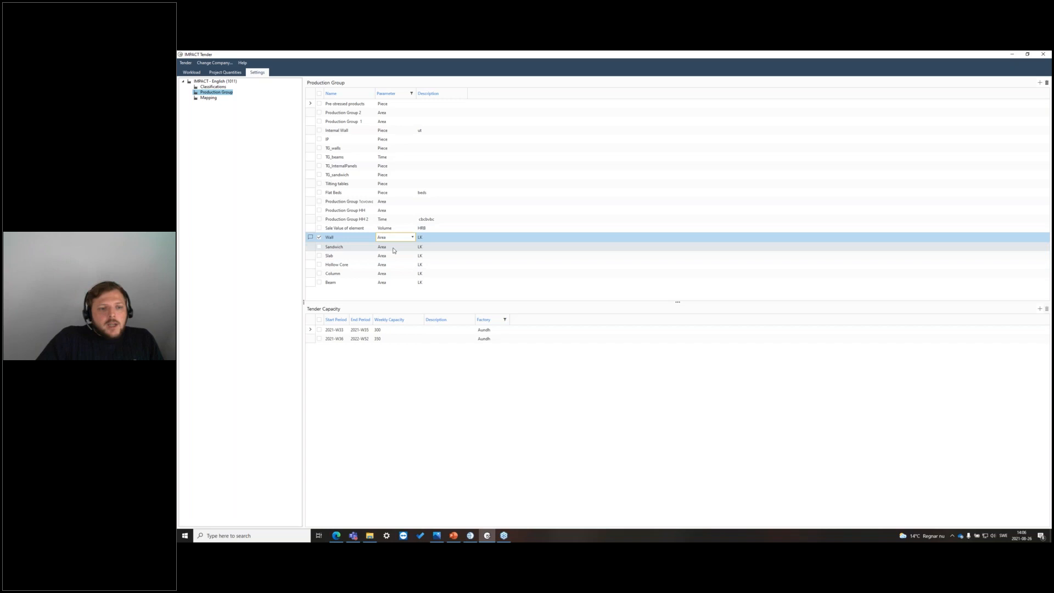
left_click(369, 239)
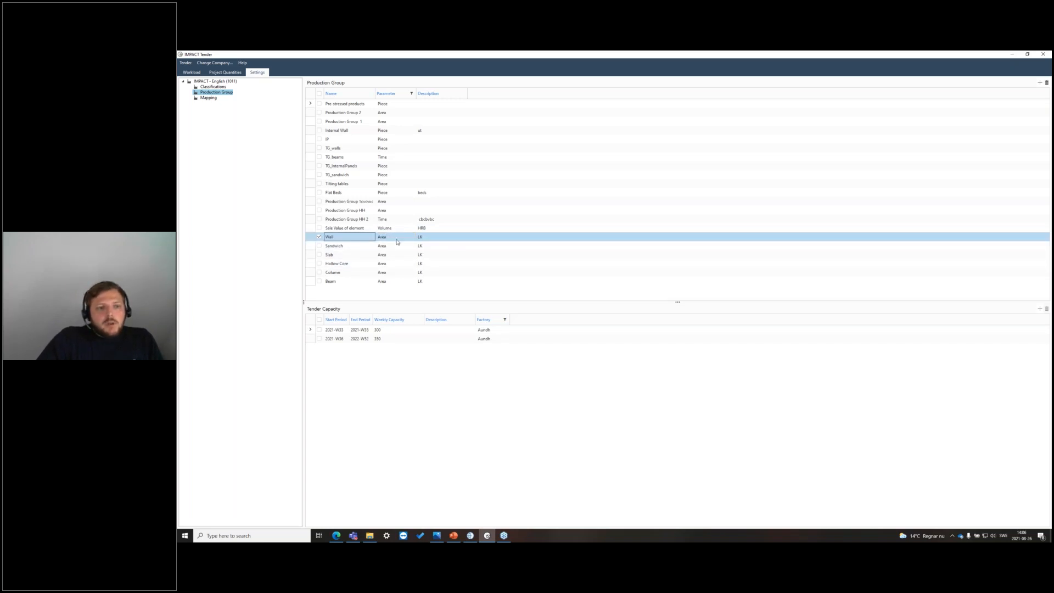
Compare the tender capacities of the Wall, Sandwich and Slab production groups
left_click(360, 247)
left_click(357, 256)
left_click(357, 247)
left_click(358, 239)
left_click(357, 247)
left_click(357, 254)
Examine the weekly capacity of both tender capacity periods of the Slab production group
left_click(399, 330)
left_click(400, 340)
left_click(397, 331)
left_click(396, 339)
left_click(397, 332)
left_click(397, 338)
left_click(397, 331)
left_click(398, 339)
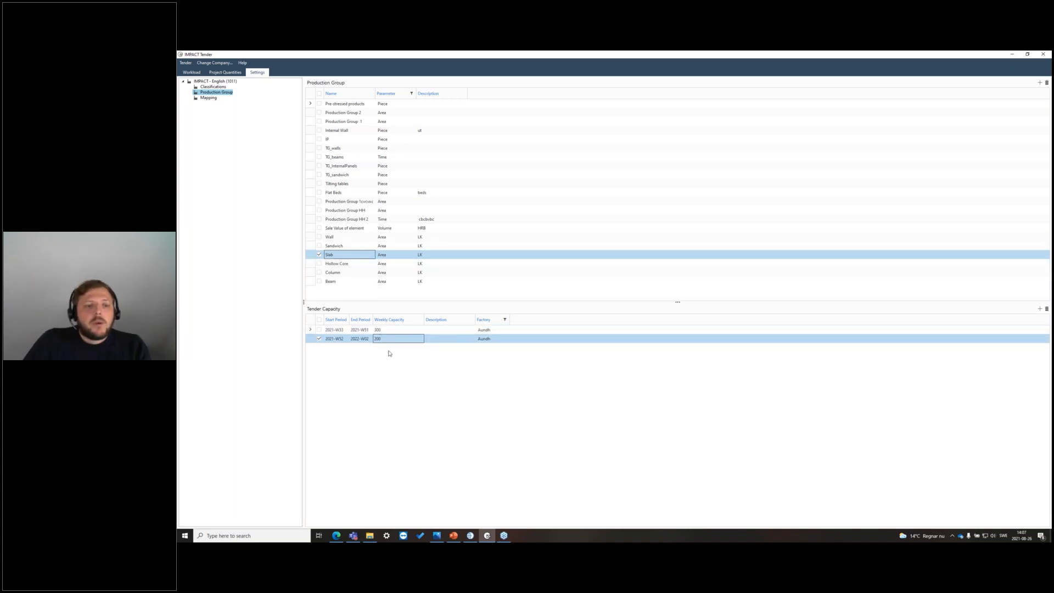
Check the Sandwich, Hollow Core and Wall group capacities against the capacity line in the workload chart, and return to the settings
left_click(343, 245)
left_click(351, 264)
left_click(352, 238)
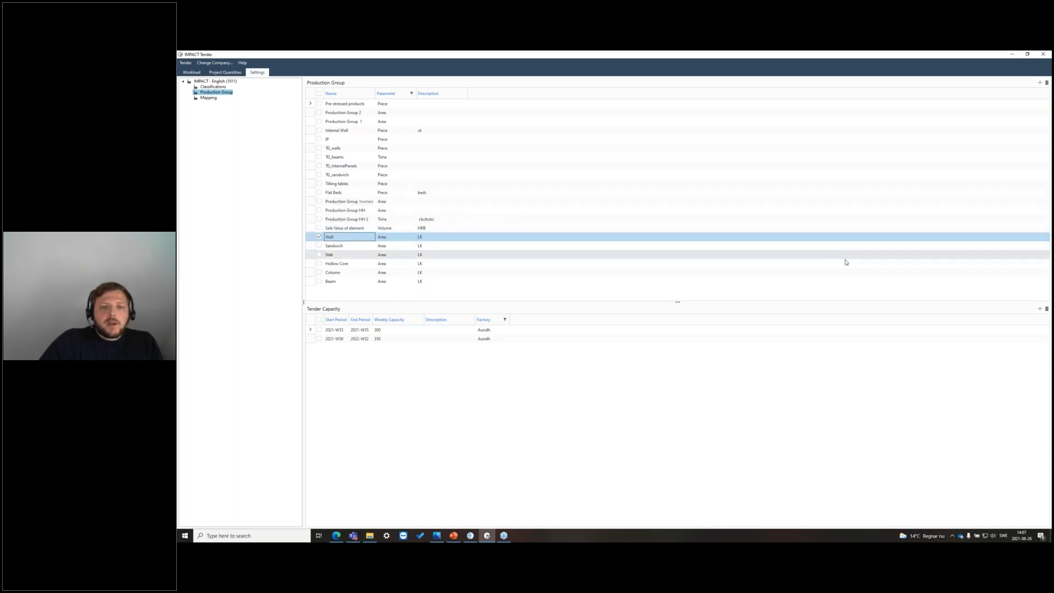
left_click(191, 72)
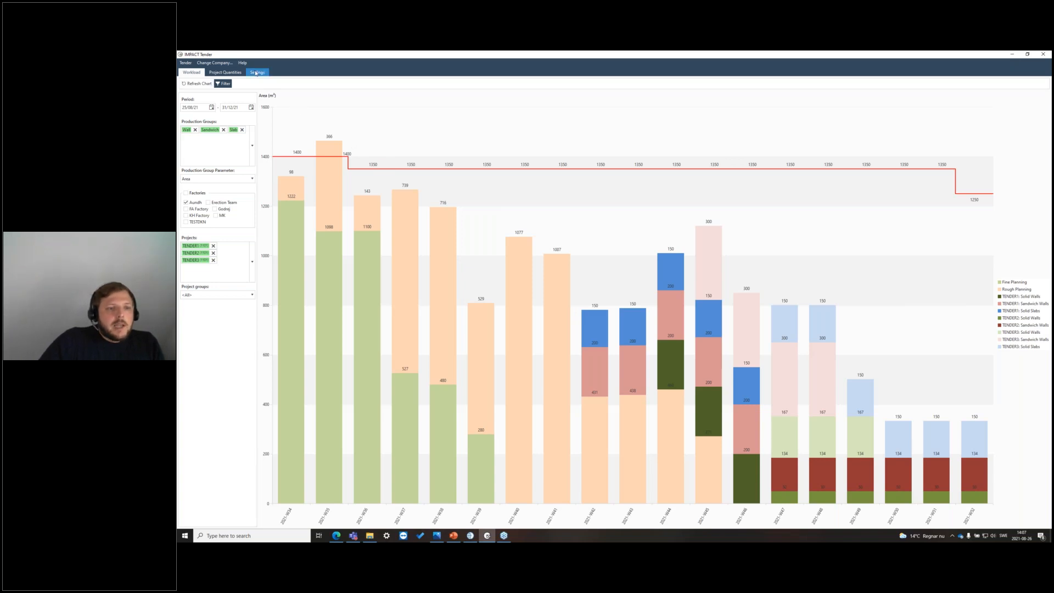
left_click(256, 73)
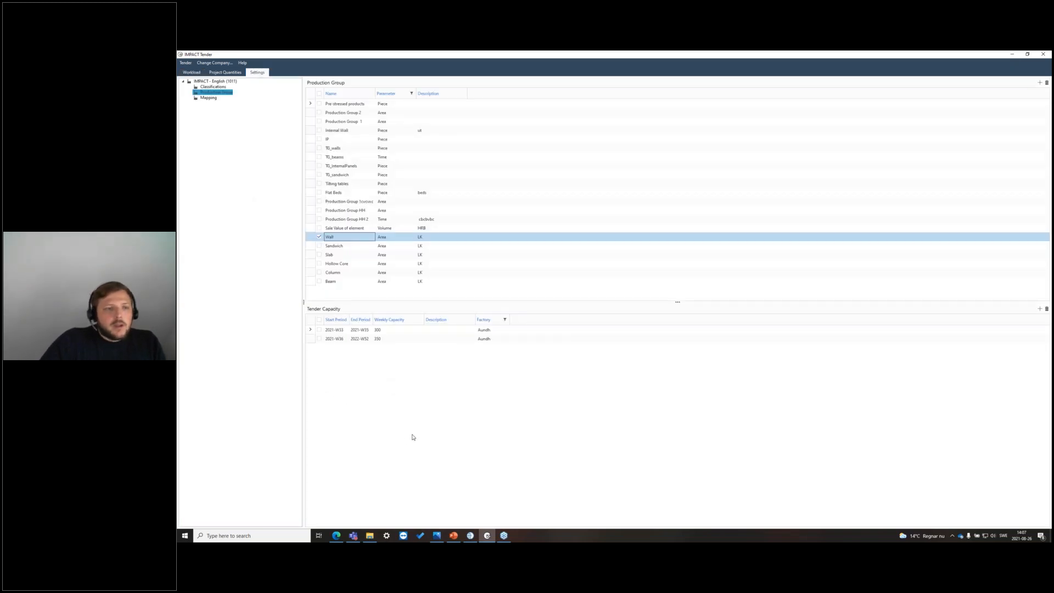
Compare the mapping of element types with the production group list and the product classification settings
left_click(209, 99)
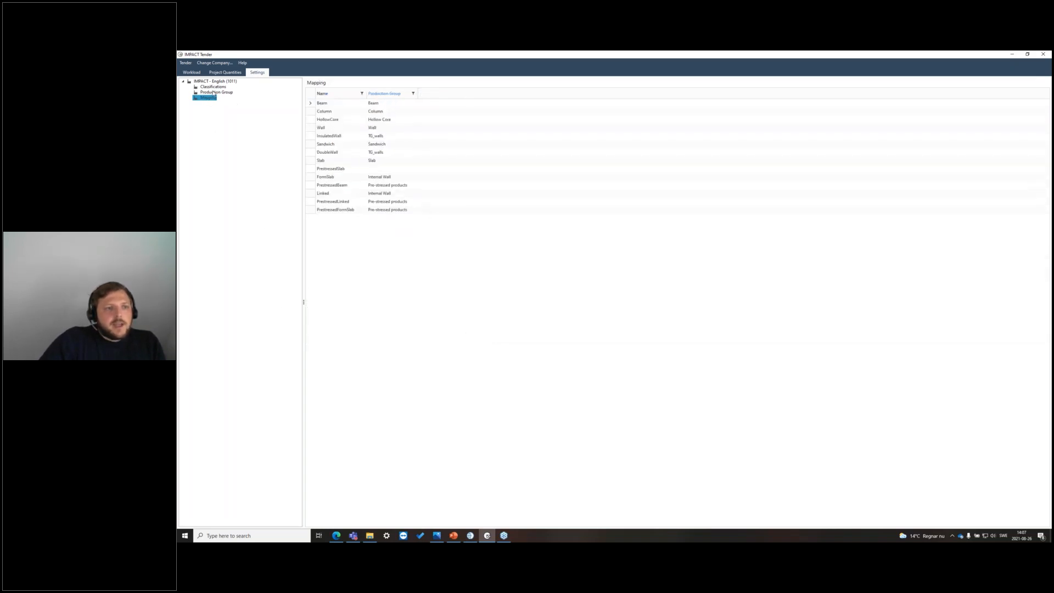
key("Up")
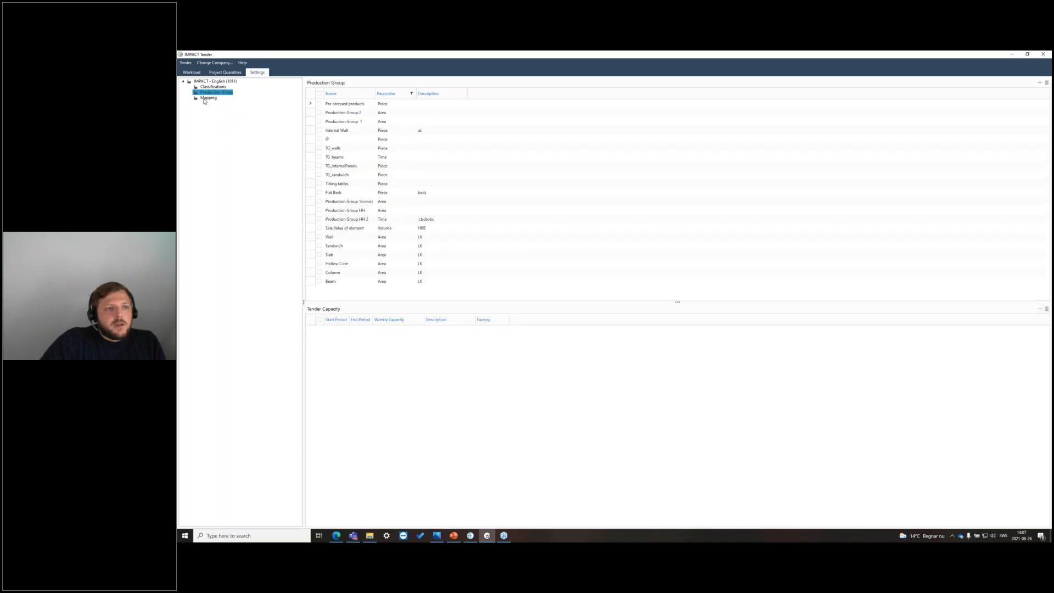
left_click(206, 99)
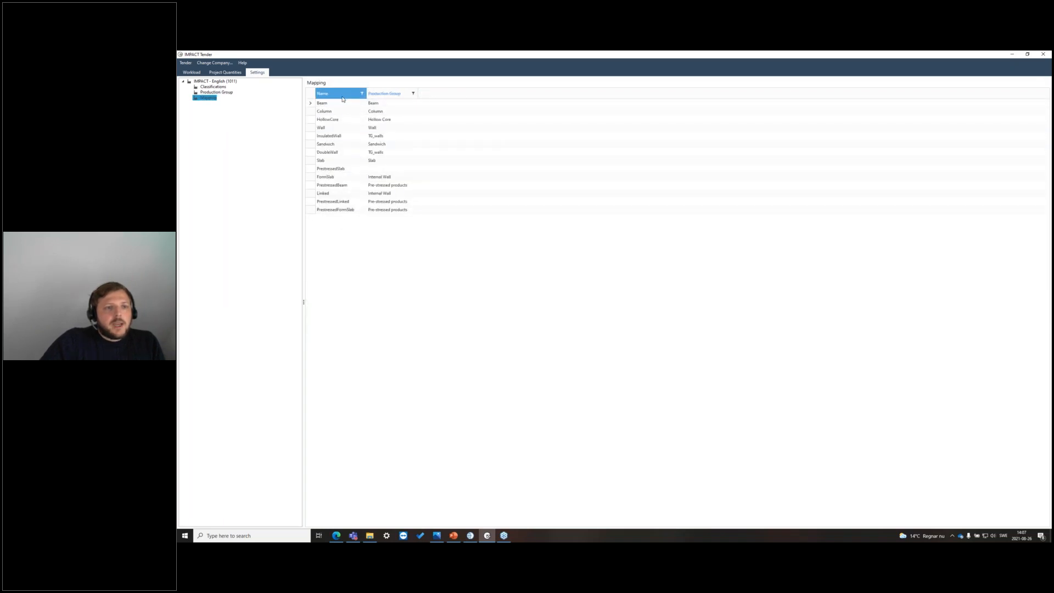
left_click(214, 86)
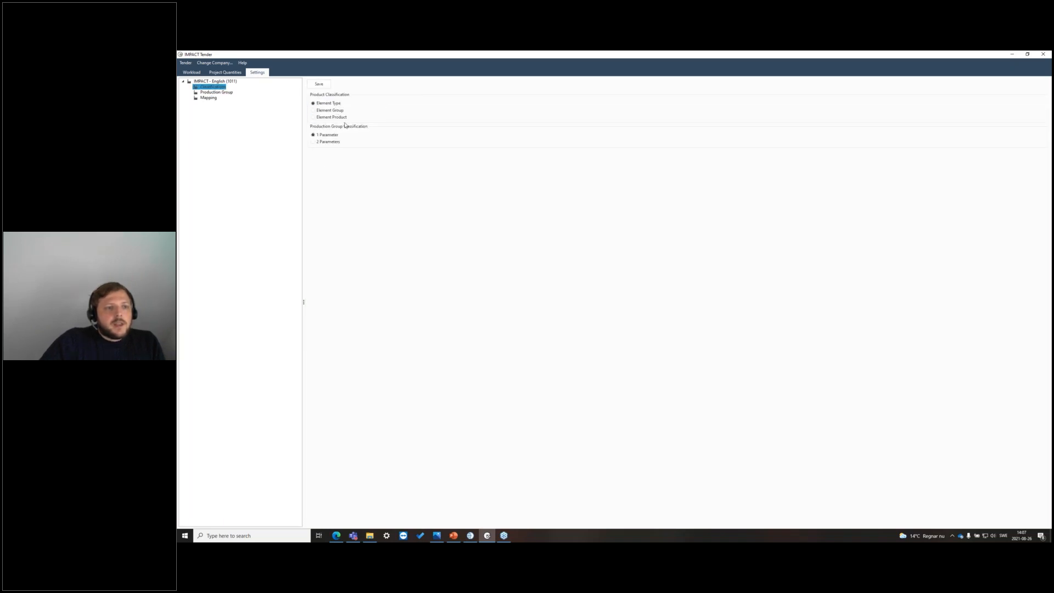
left_click(213, 98)
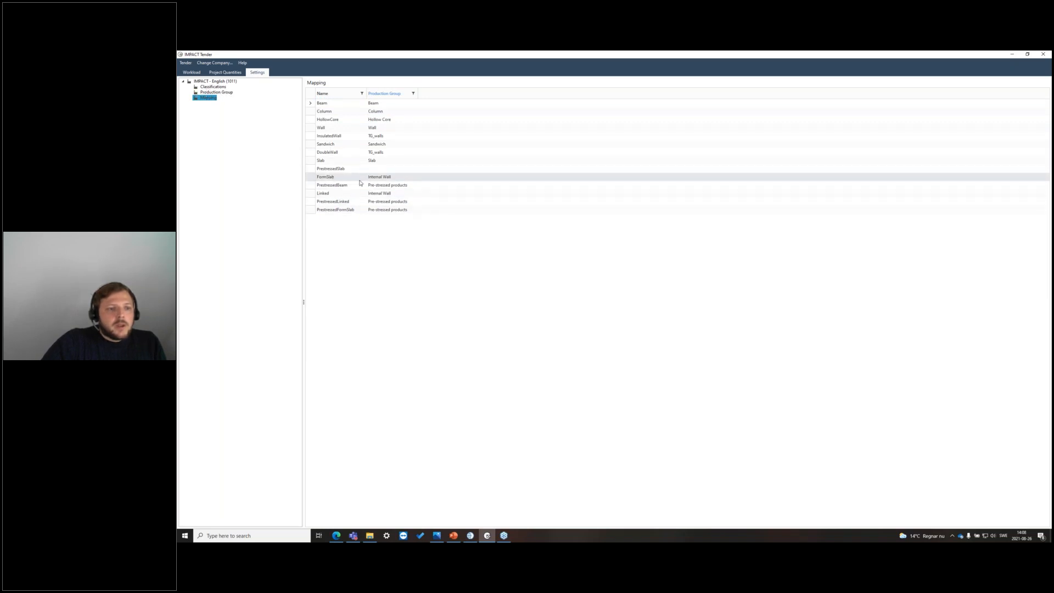
View the production groups available for mapping PrestressedSlab without choosing one
left_click(415, 170)
left_click(414, 169)
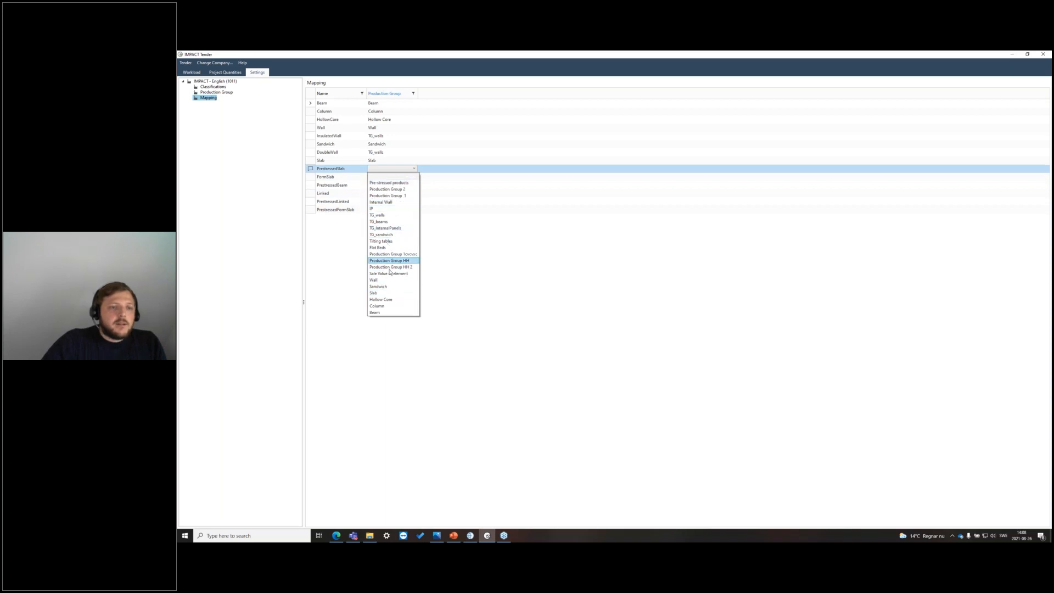
left_click(540, 306)
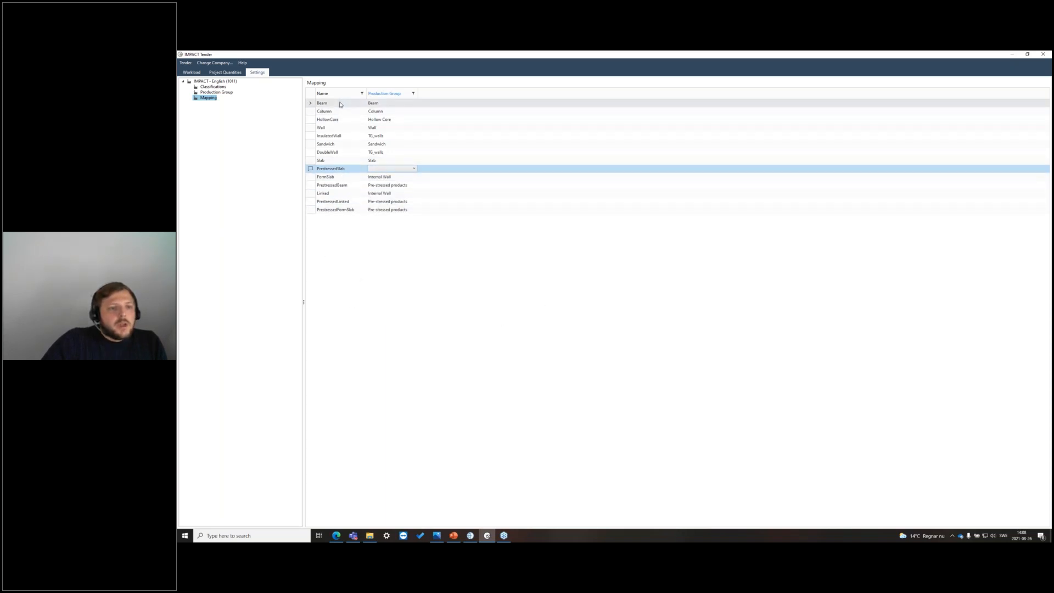
Examine which production groups the Wall, Sandwich and Slab element types are mapped to, and return to the workload chart
left_click(350, 128)
left_click(340, 144)
left_click(351, 160)
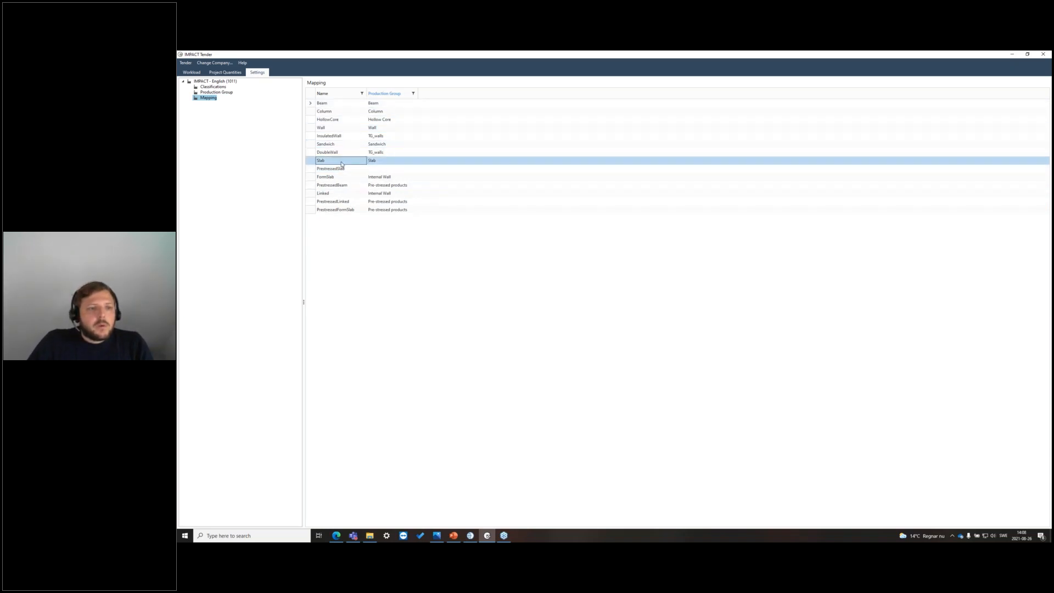
left_click(384, 144)
left_click(392, 128)
left_click(384, 144)
left_click(384, 160)
left_click(384, 144)
left_click(392, 128)
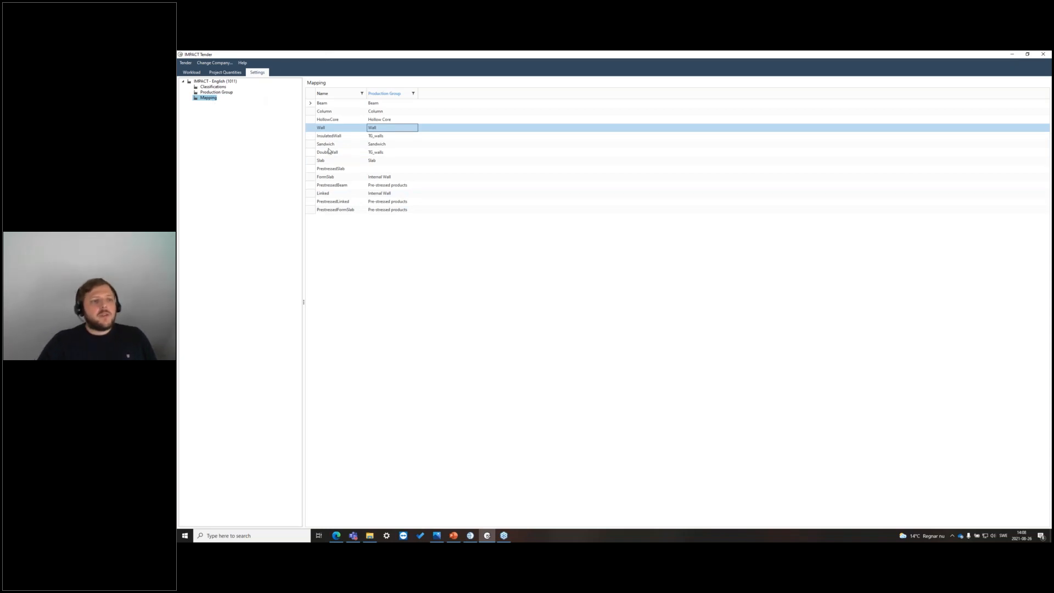
left_click(191, 72)
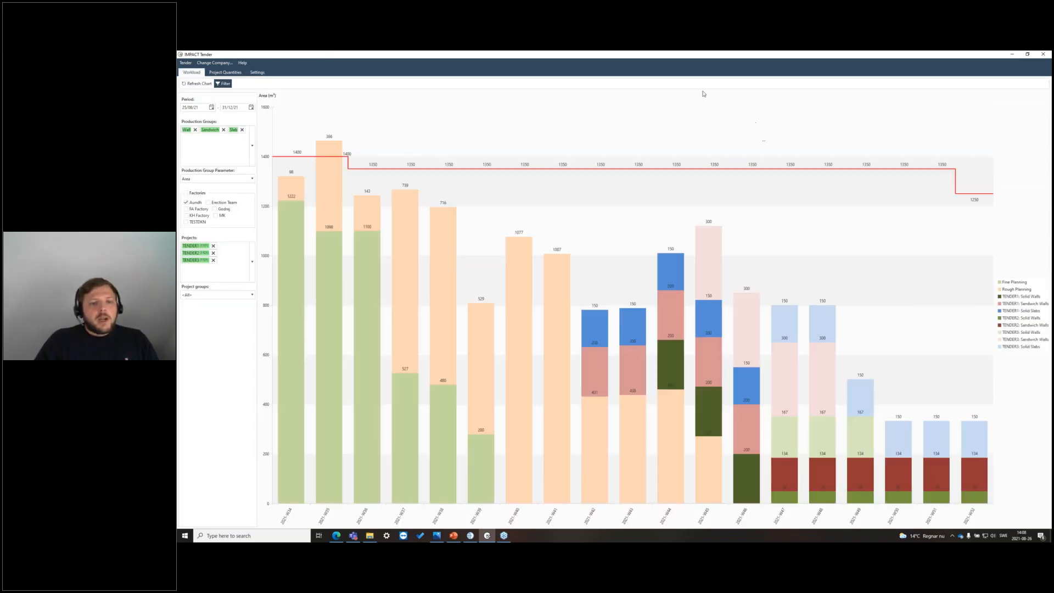
Remove TENDER1, TENDER2 and TENDER3 from the project filter and refresh the workload chart
left_click(213, 260)
left_click(213, 253)
left_click(212, 246)
left_click(197, 84)
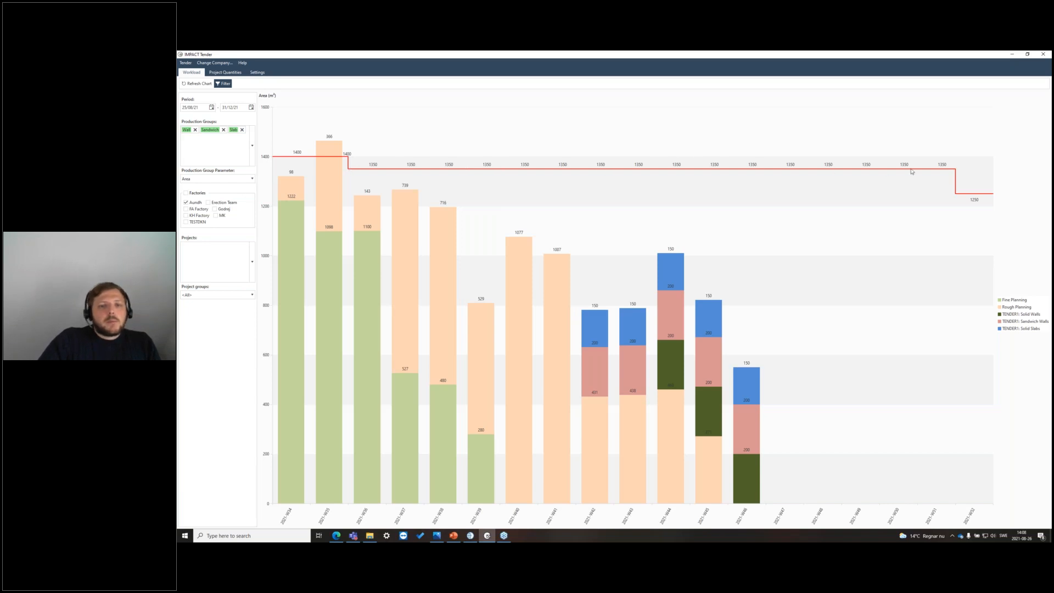
Limit the workload chart to the Sandwich production group by removing Wall and Slab from the filter
left_click(196, 130)
left_click(222, 130)
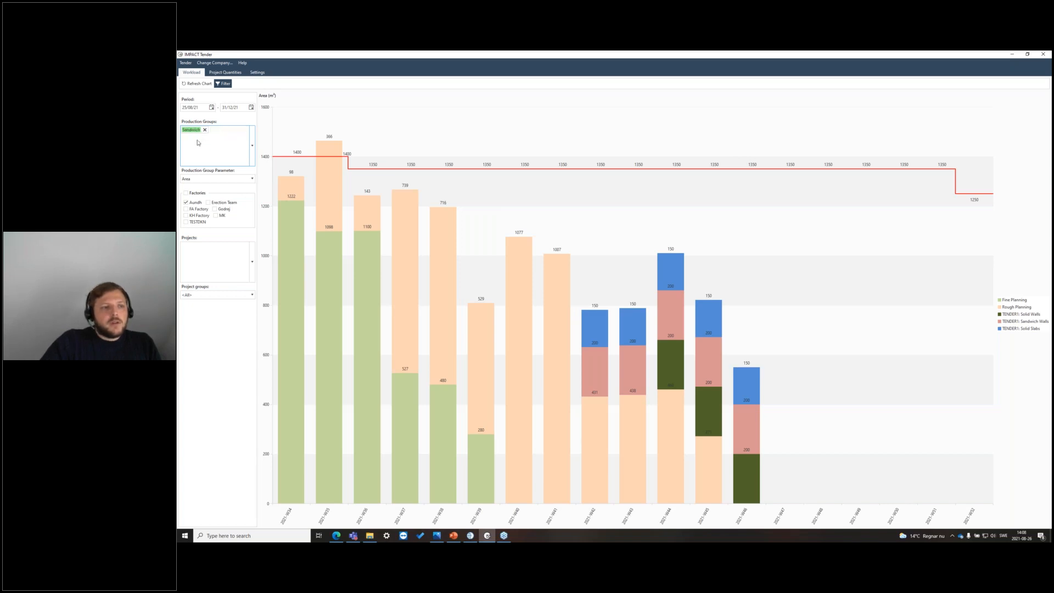
left_click(197, 84)
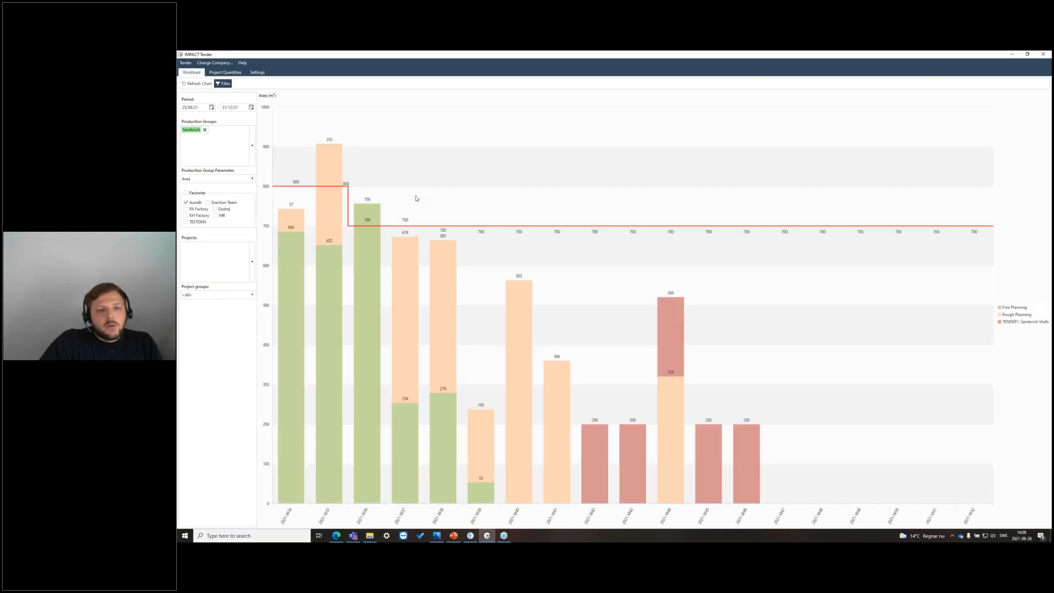
Add the Wall and Slab production groups back to the filter and refresh the workload chart
left_click(251, 145)
left_click(196, 233)
left_click(204, 249)
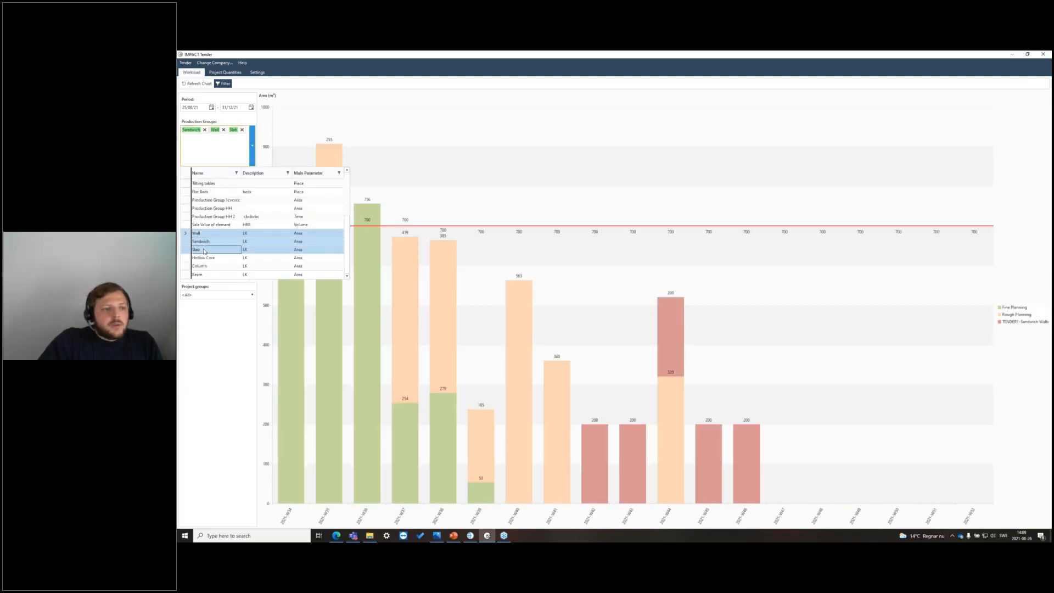
left_click(239, 149)
left_click(187, 84)
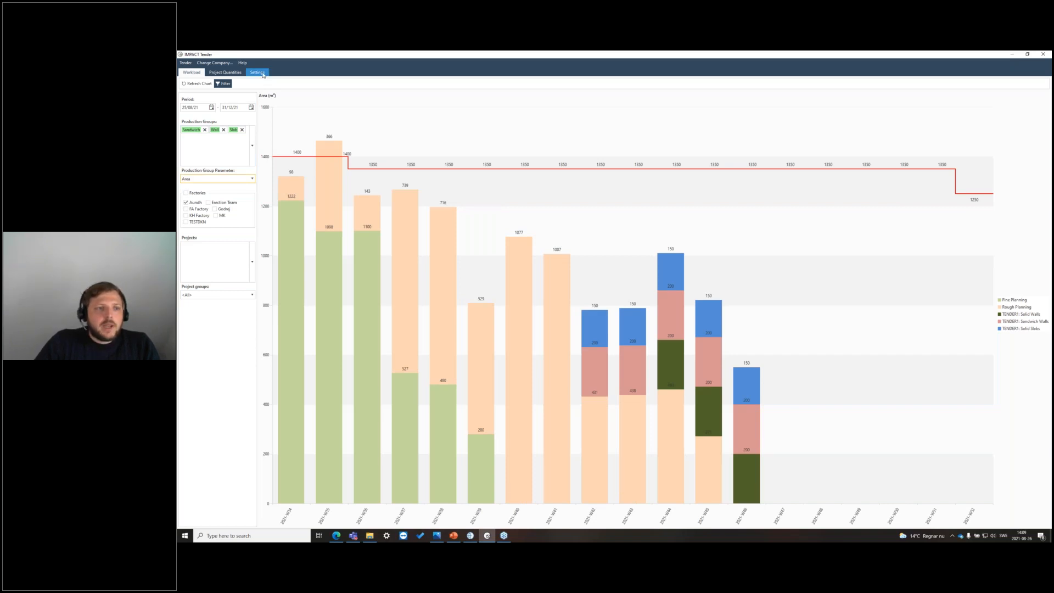
View the production group parameter options, check which factory the Wall group's tender capacities belong to, and return to the workload chart
left_click(253, 179)
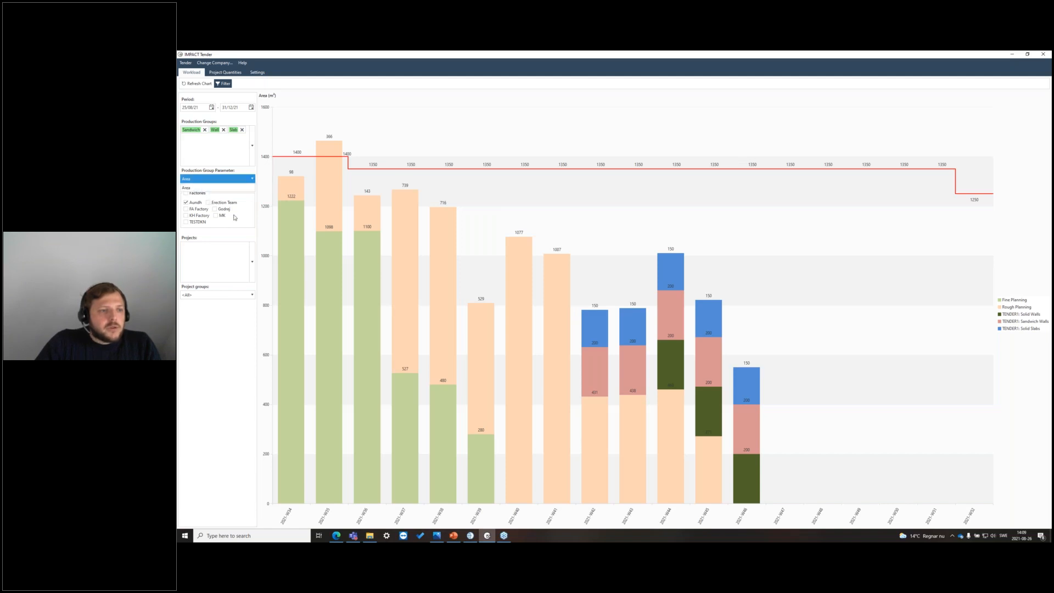
left_click(235, 168)
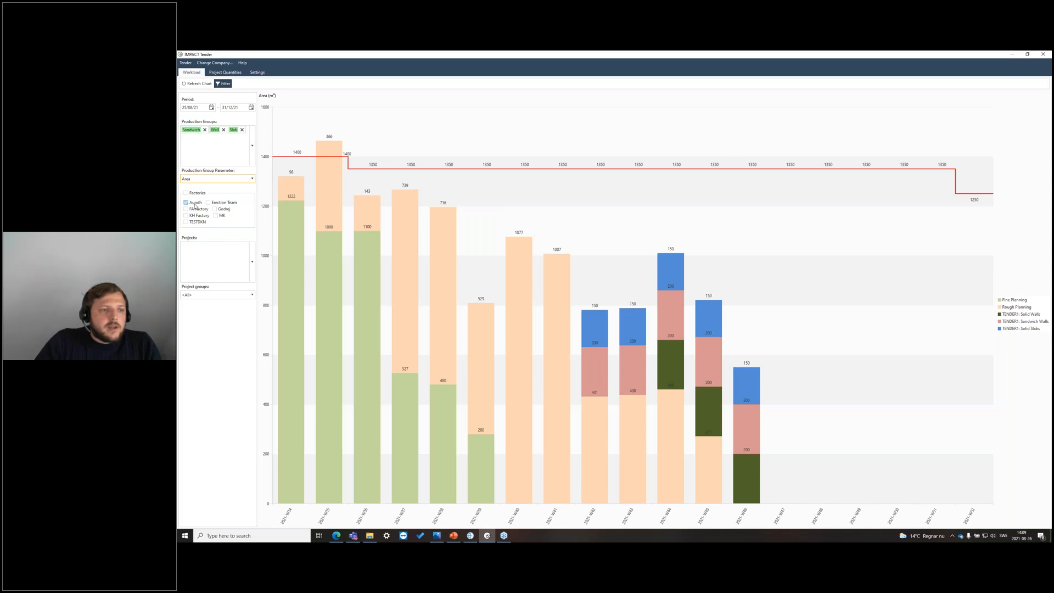
left_click(257, 72)
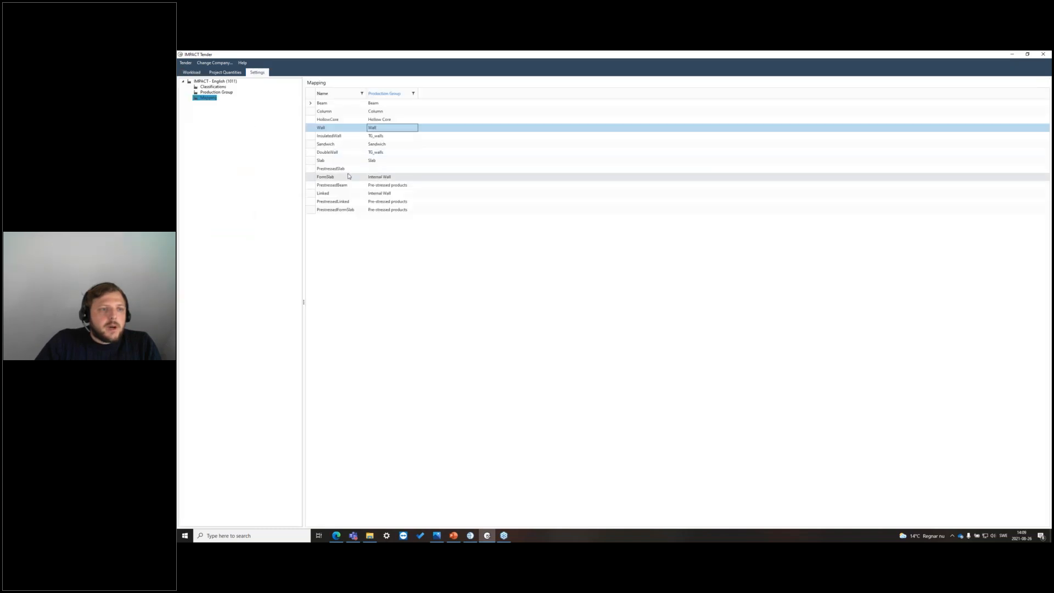
left_click(382, 282)
left_click(346, 239)
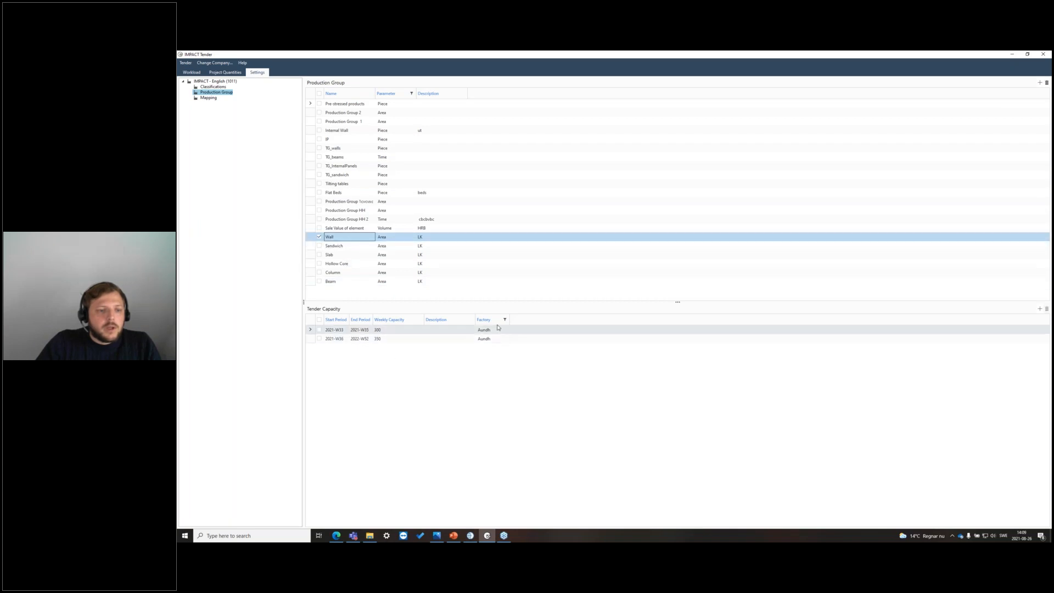
left_click(192, 72)
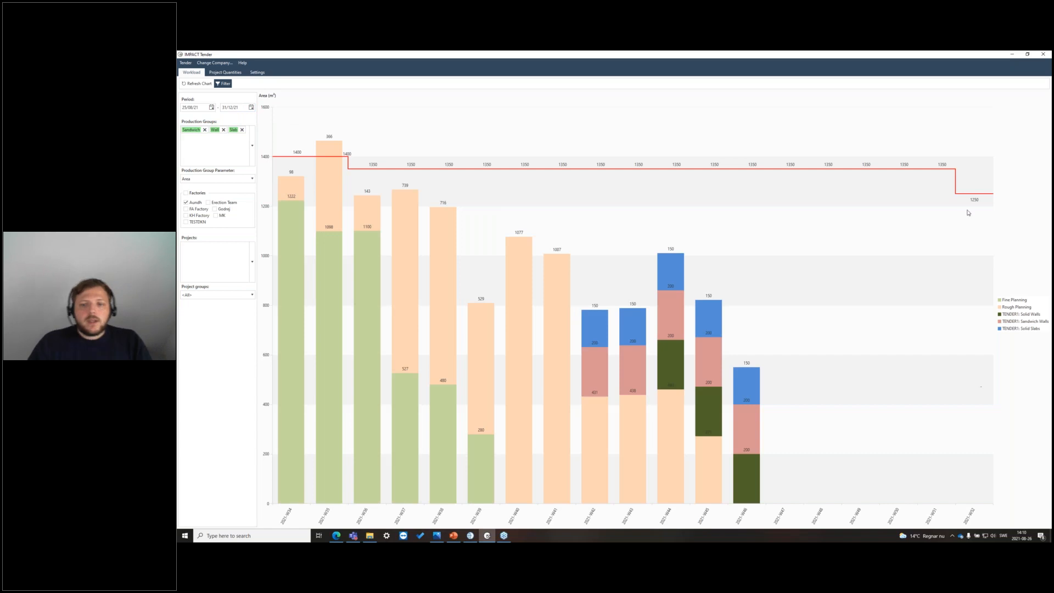
Filter the workload chart to include projects TENDER1, TENDER2 and TENDER3, and view the available project groups without changing the selection
left_click(252, 255)
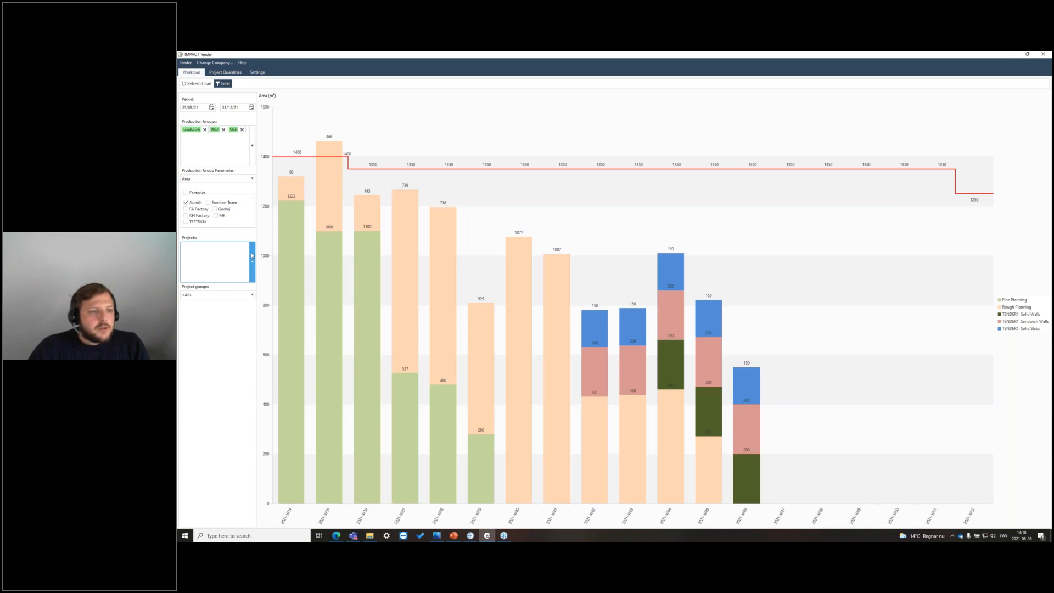
type("te")
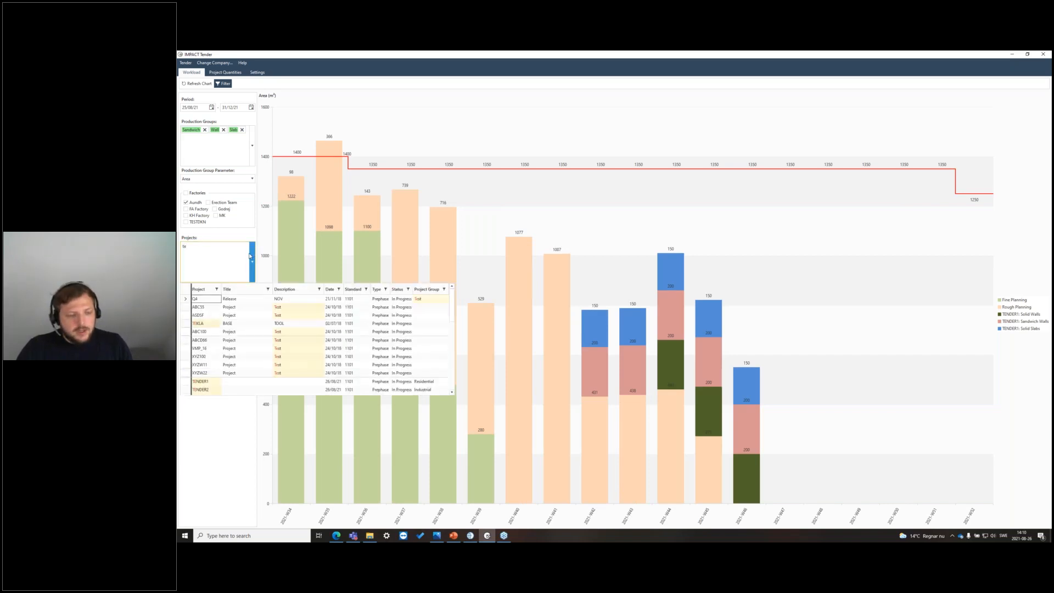
left_click(231, 375)
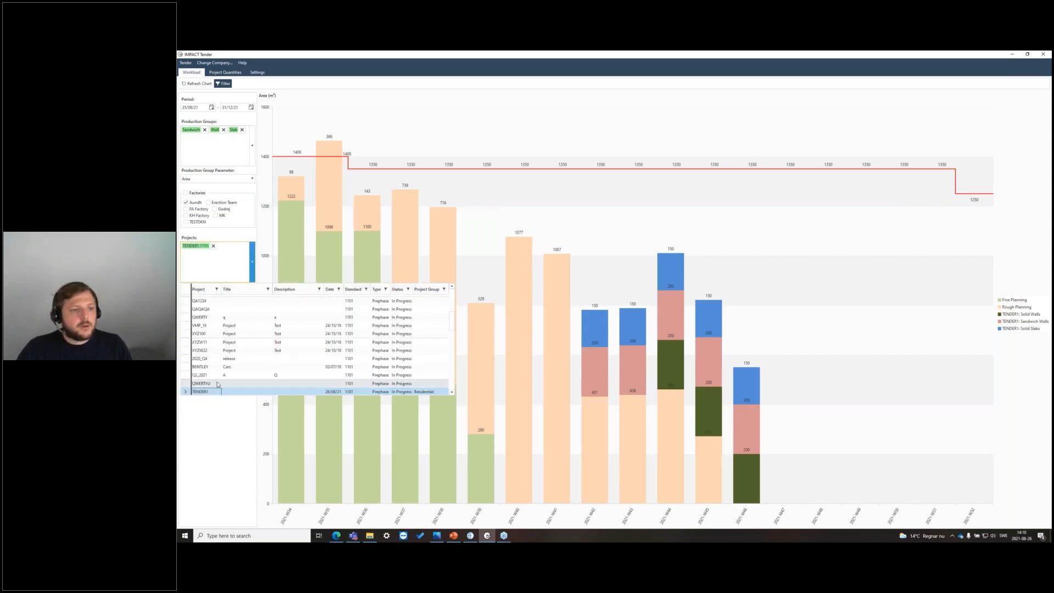
scroll(219, 387, "down", 1)
left_click(211, 377)
left_click(211, 385)
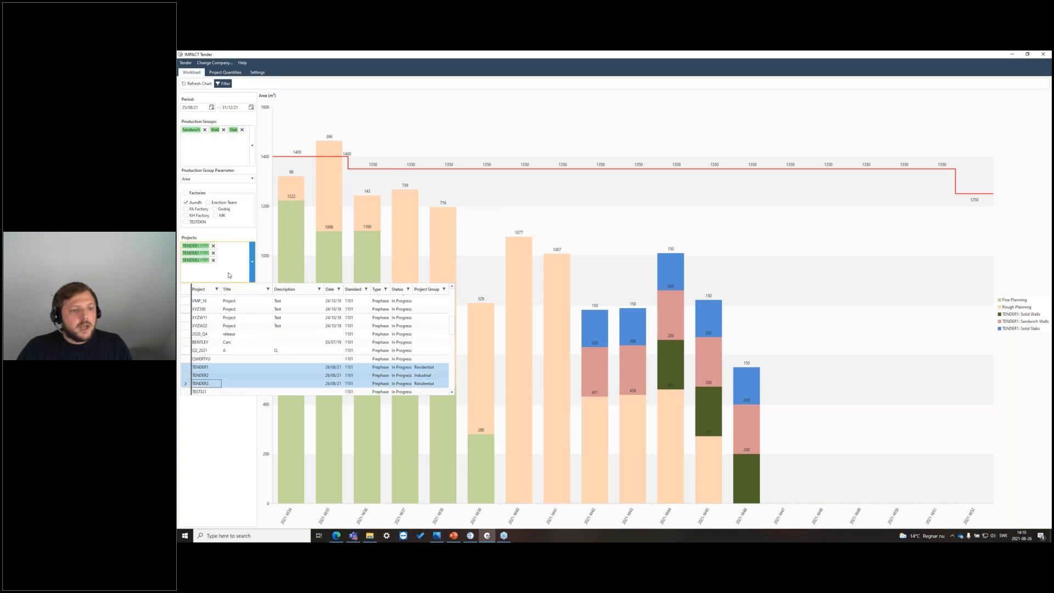
left_click(197, 84)
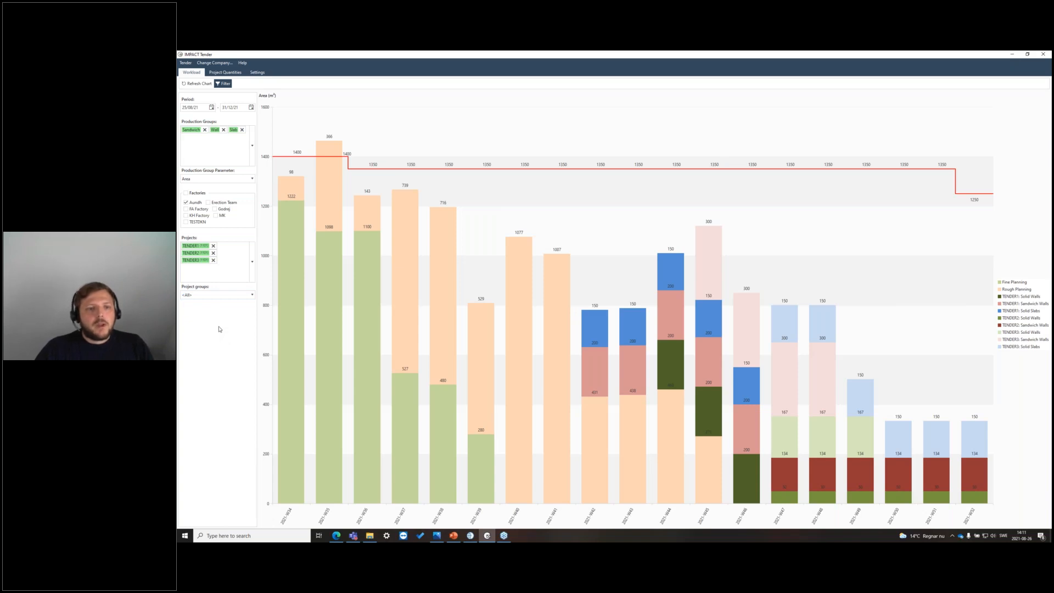
left_click(229, 295)
left_click(216, 431)
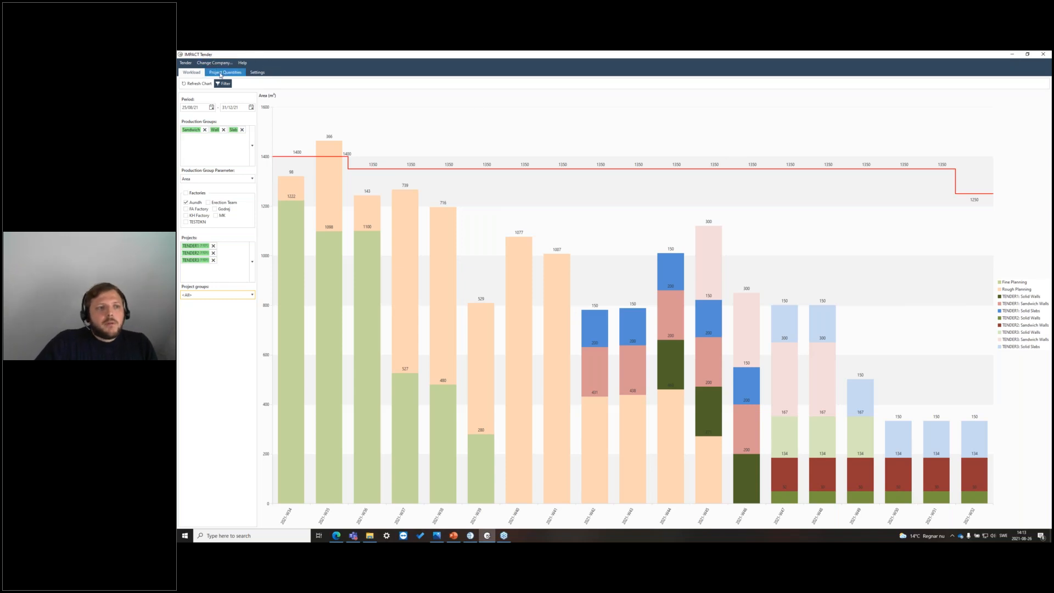
View the project options in the project quantities, compare them with IMPACT Project Manager's start page, and return to IMPACT Tender
left_click(225, 72)
left_click(223, 85)
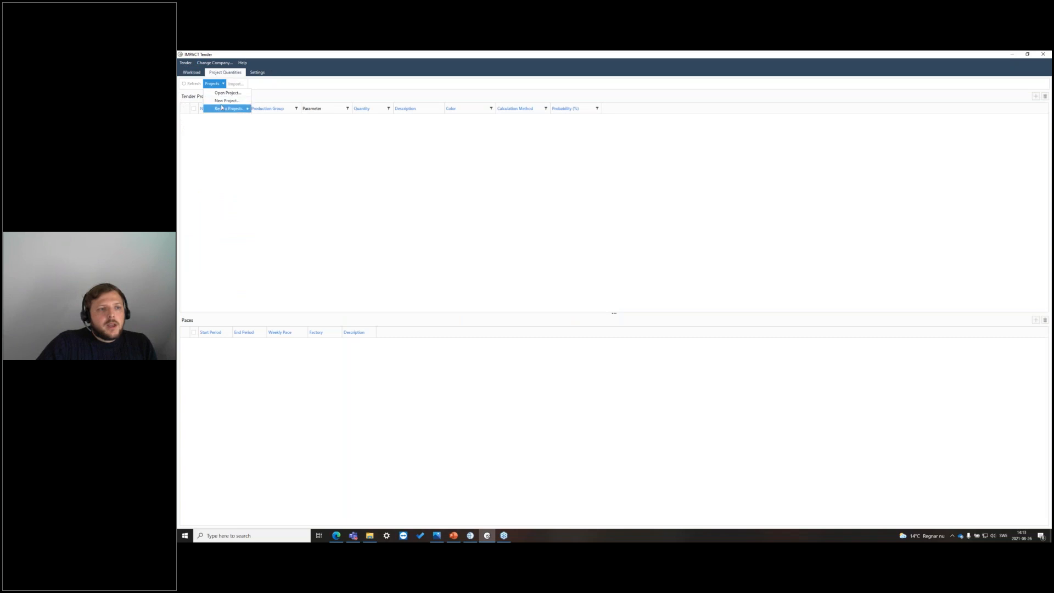
left_click(475, 535)
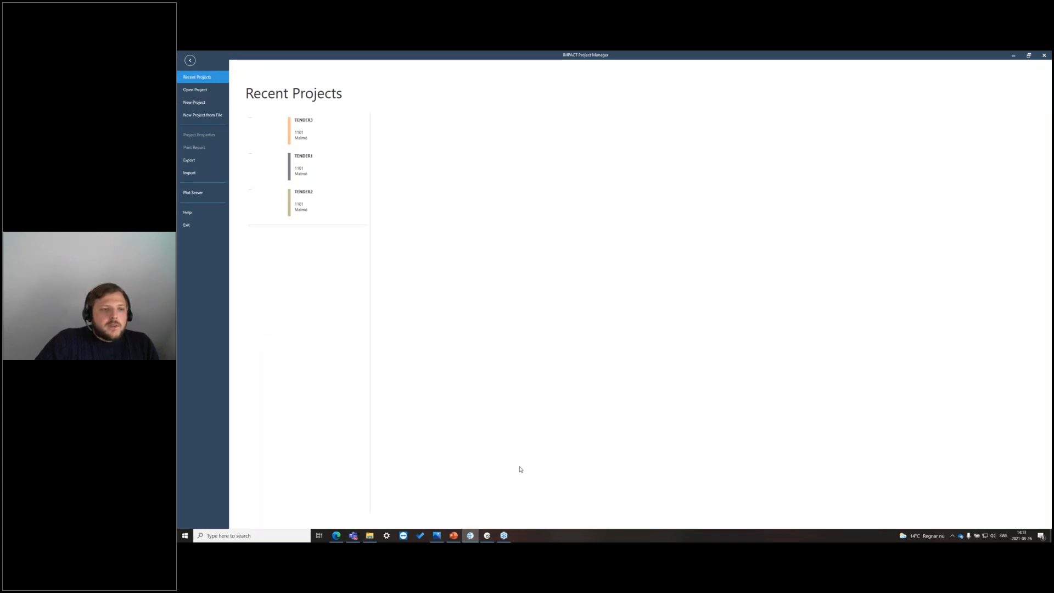
left_click(488, 535)
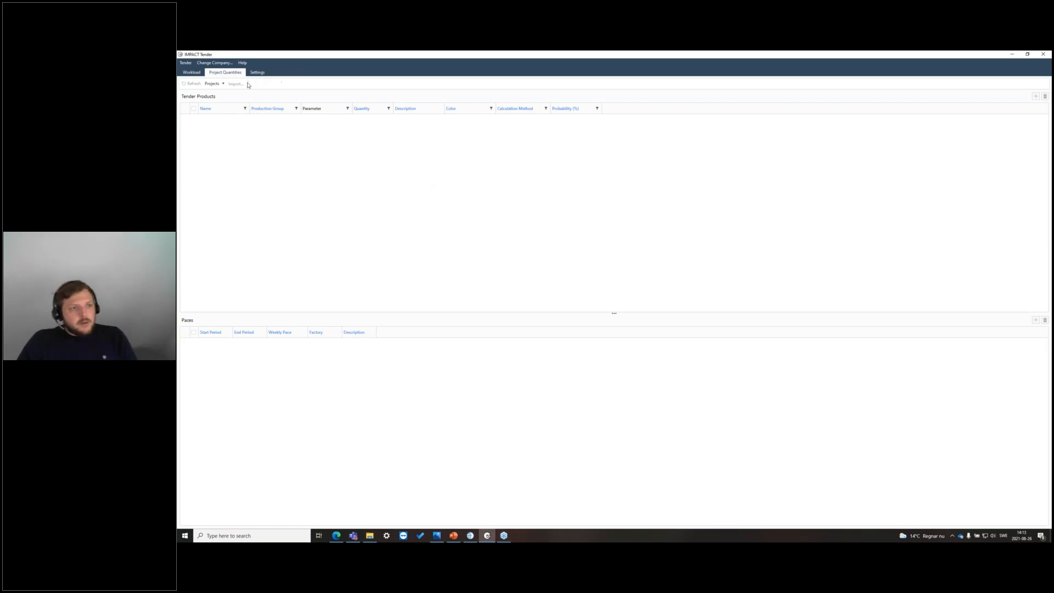
Create a new tender project named TENDER4 with the standard 1101 Malmö
left_click(213, 84)
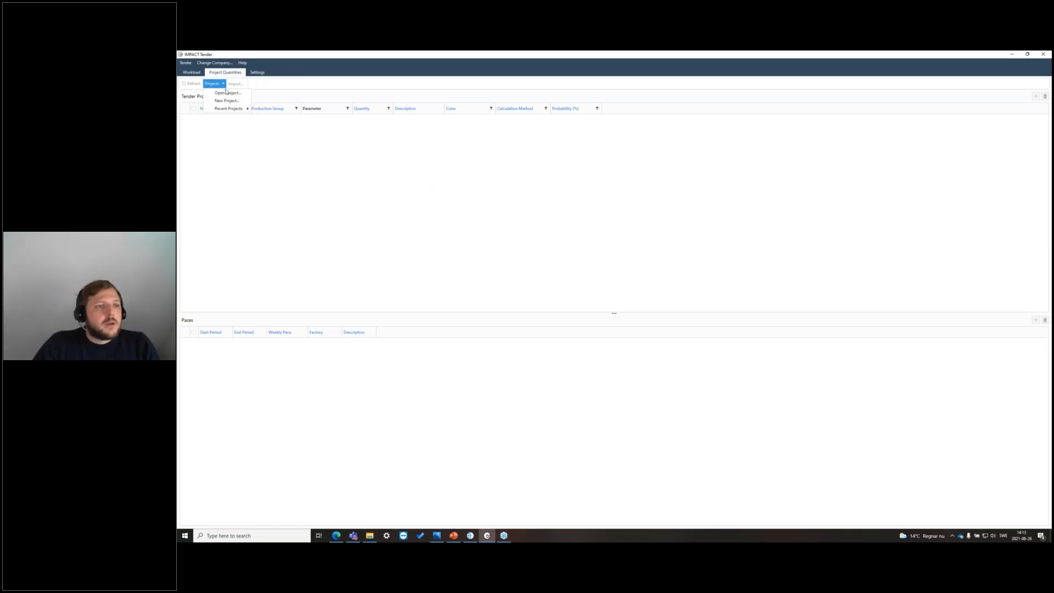
left_click(232, 103)
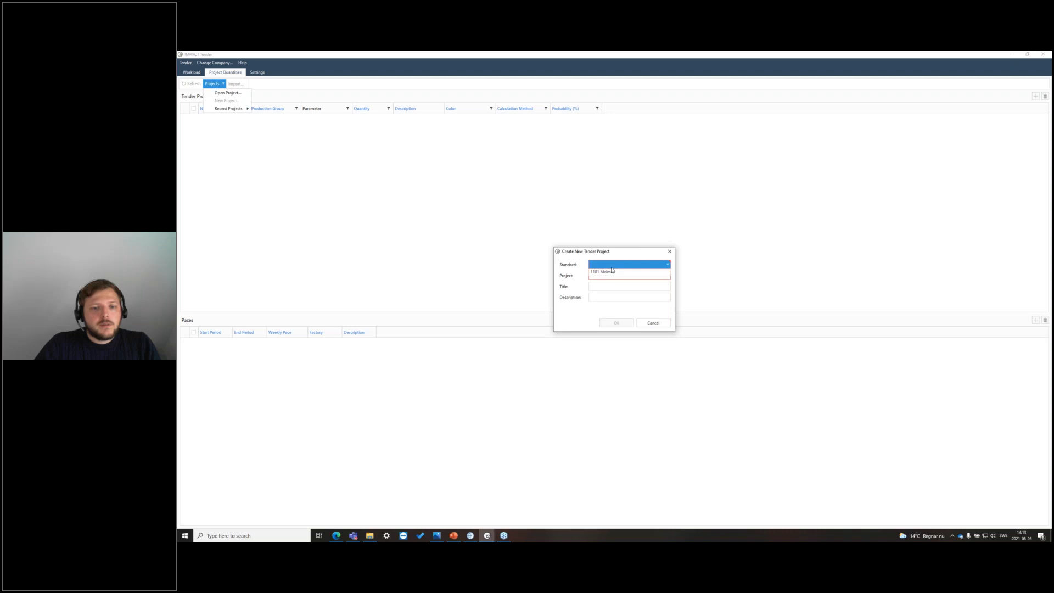
left_click(631, 287)
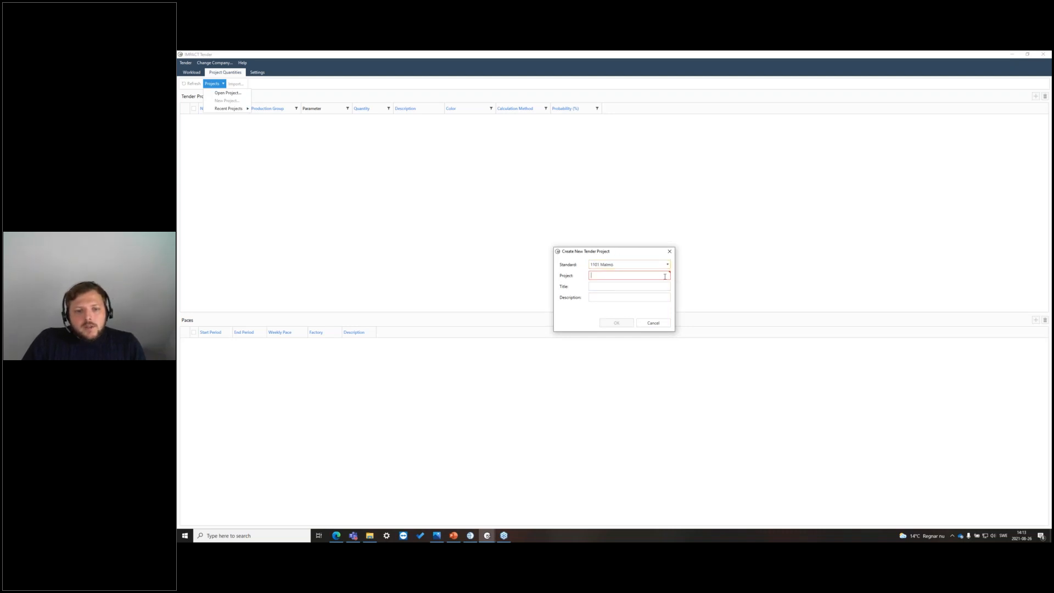
type("TENDER4")
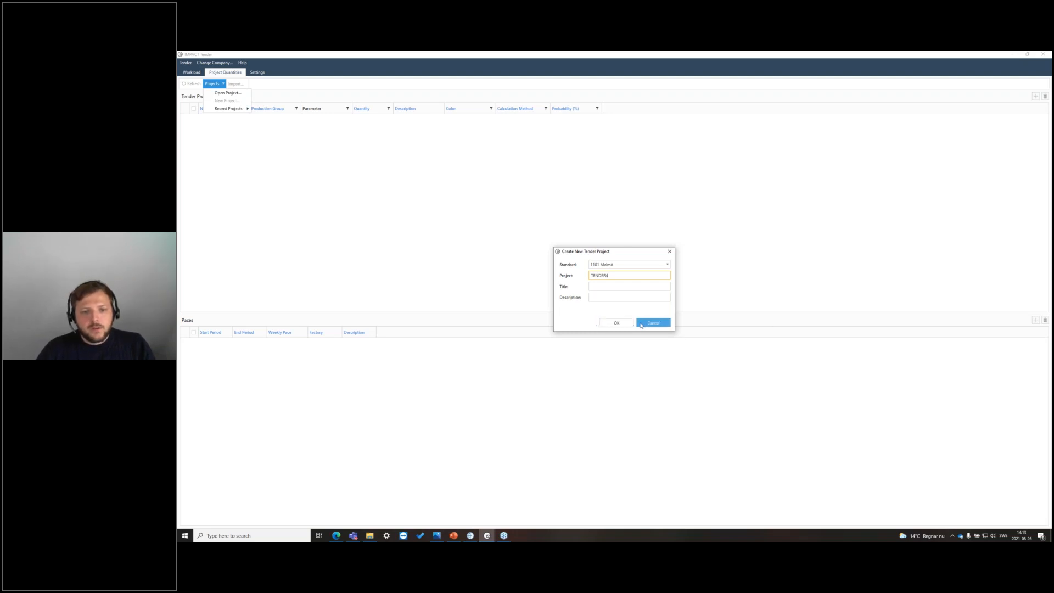
left_click(616, 322)
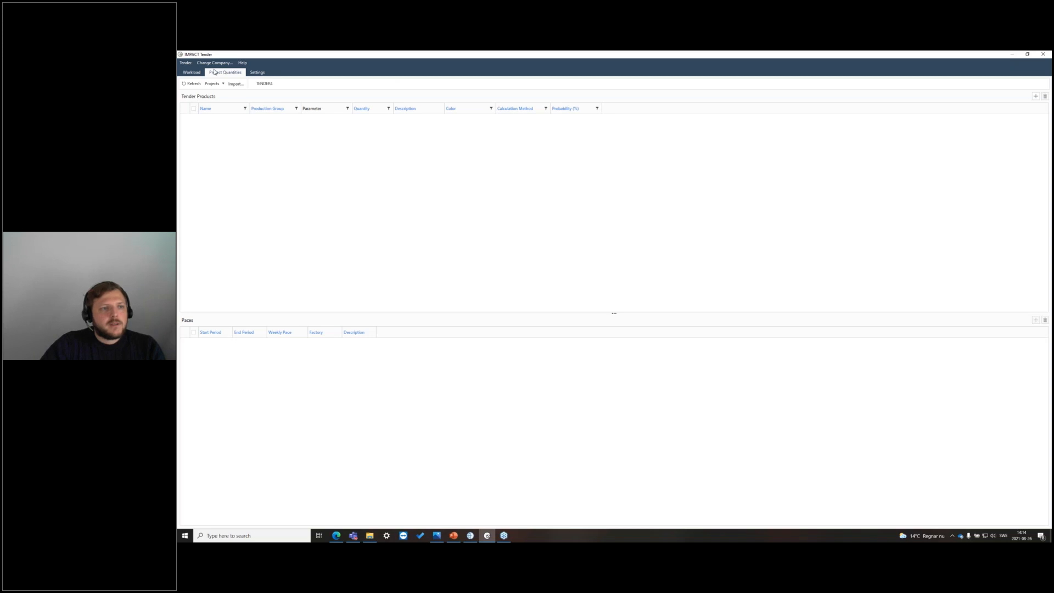
left_click(200, 83)
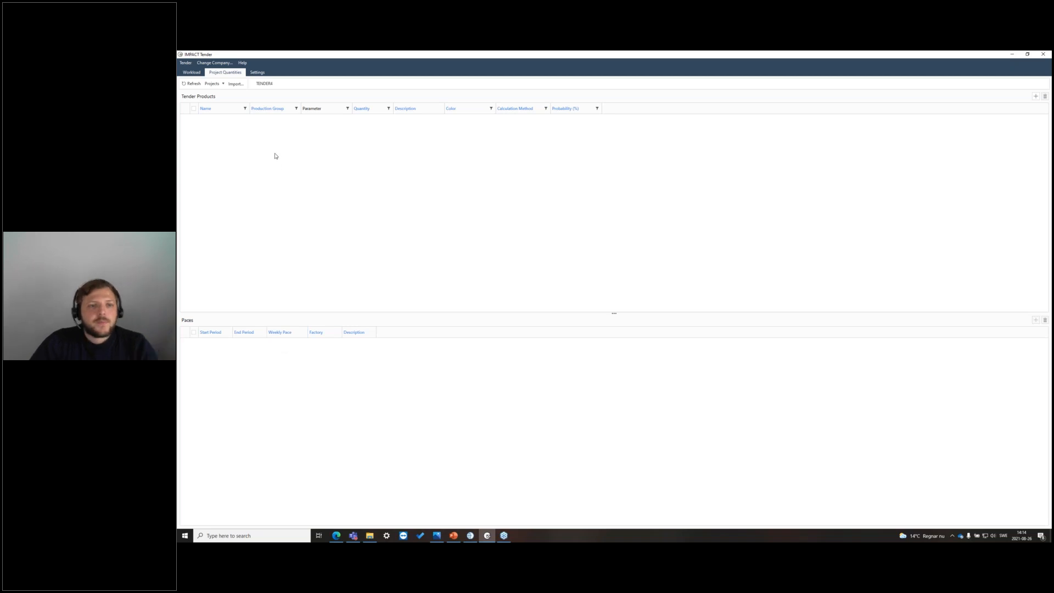
Add a new tender product named Sandwich Walls to TENDER4 and assign it to the Sandwich production group
right_click(201, 128)
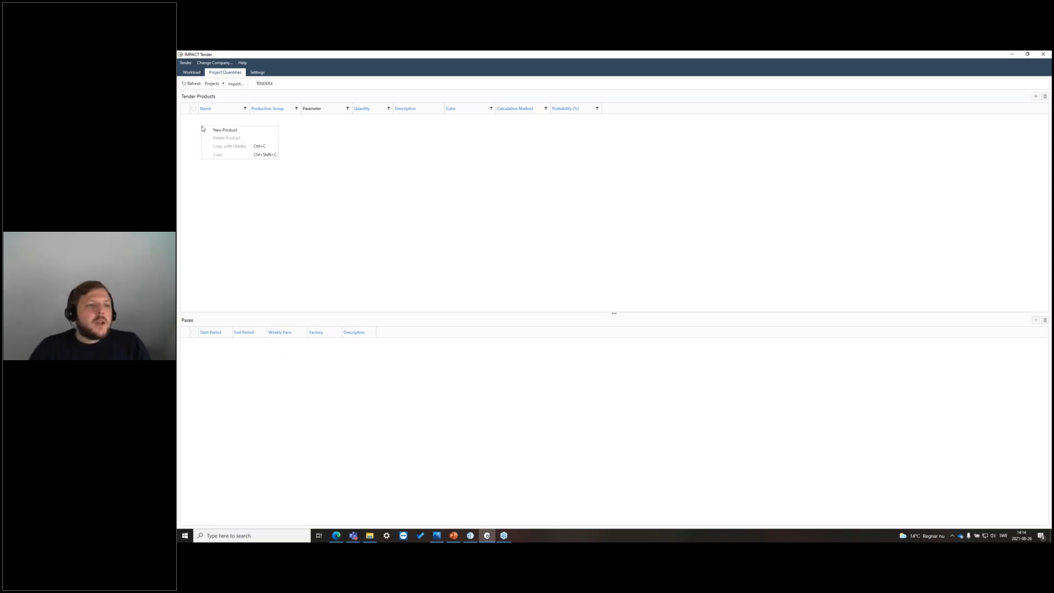
left_click(223, 131)
left_click(242, 123)
type("Sa")
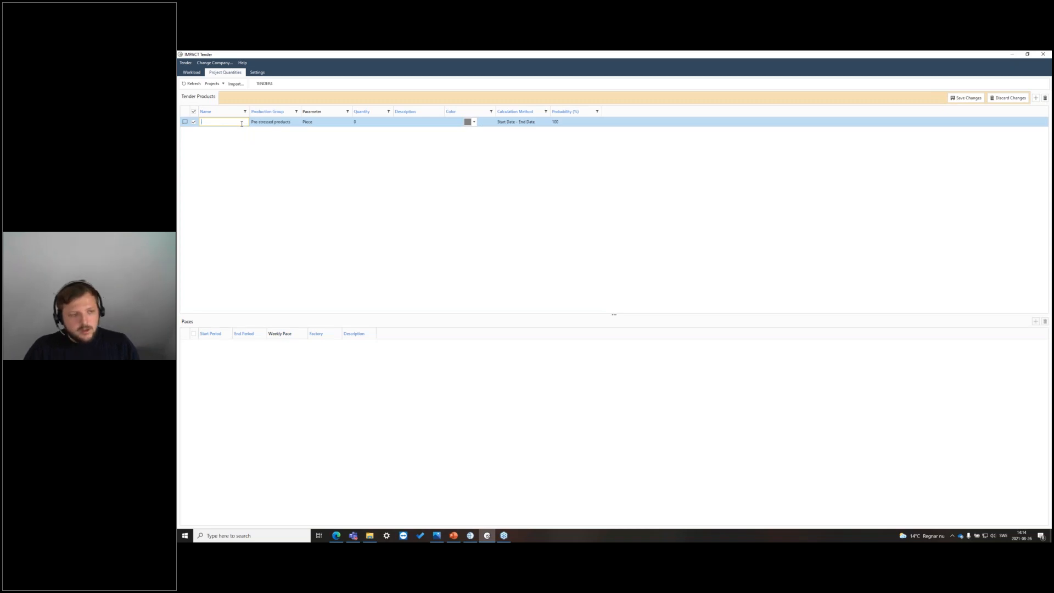
type("ndwo")
type("ch Wall")
left_click(297, 123)
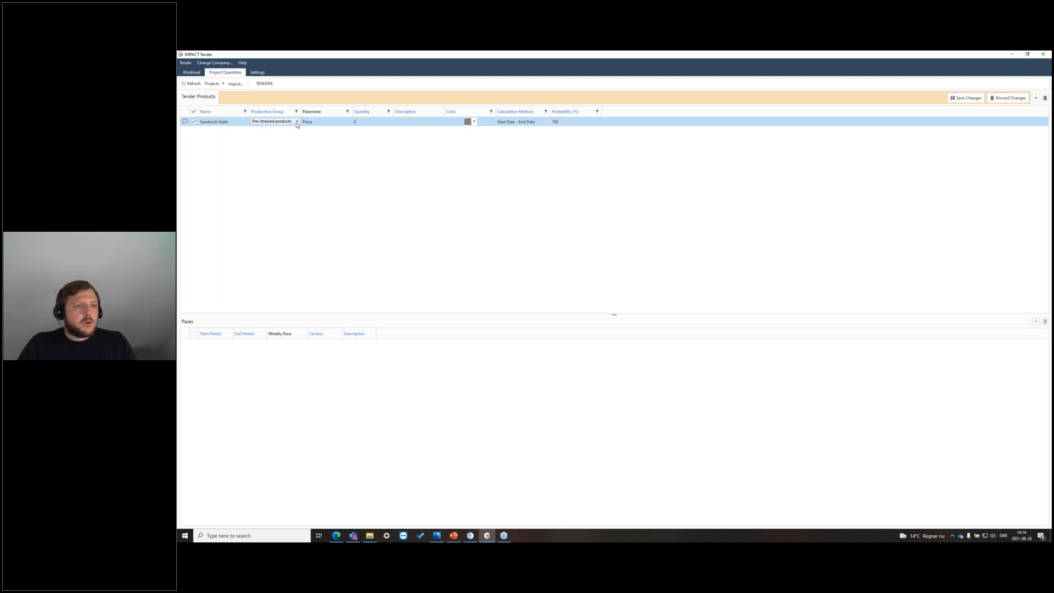
left_click(296, 123)
left_click(293, 241)
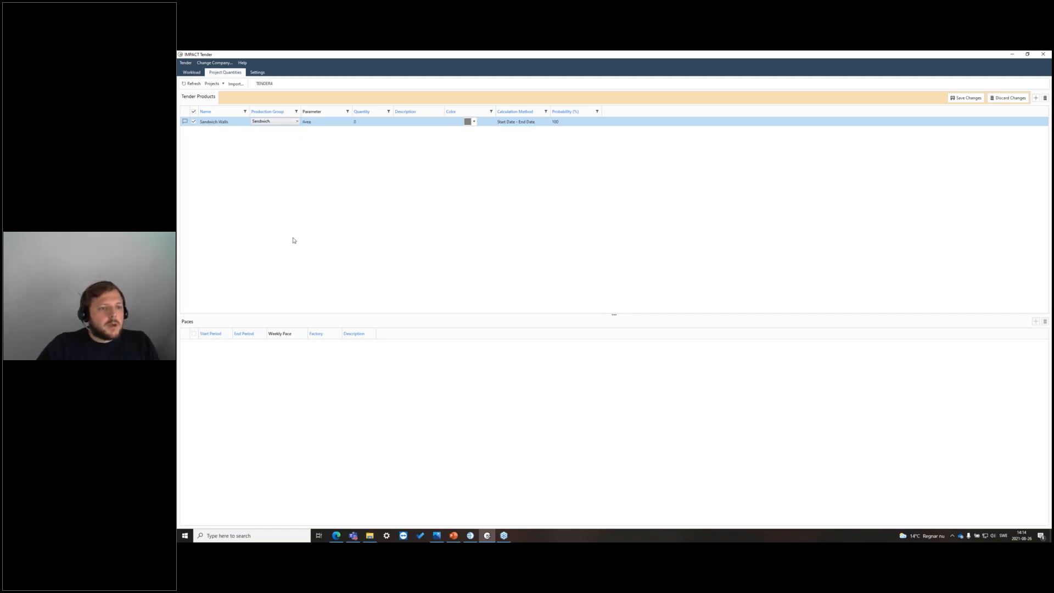
left_click(319, 122)
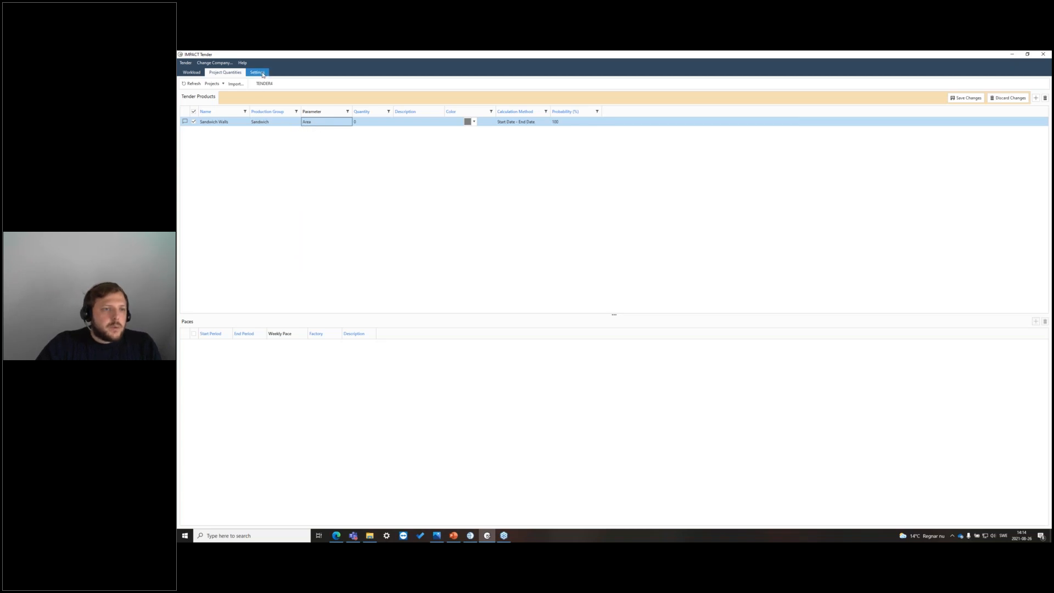
Set the Sandwich Walls product's quantity to 500 and its colour to red
left_click(361, 122)
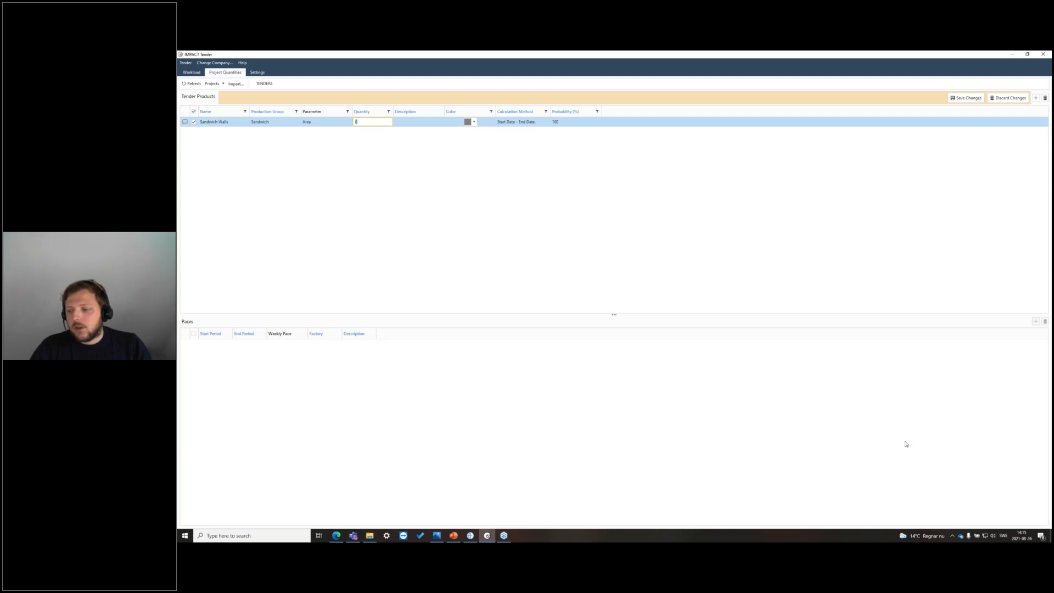
key("alt+Tab")
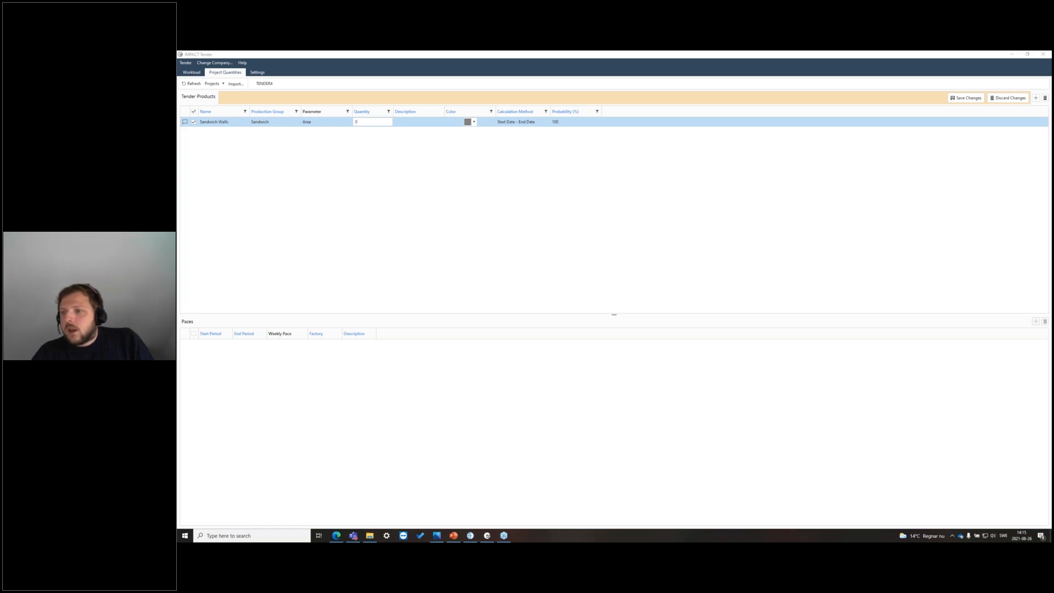
left_click(370, 123)
type("500")
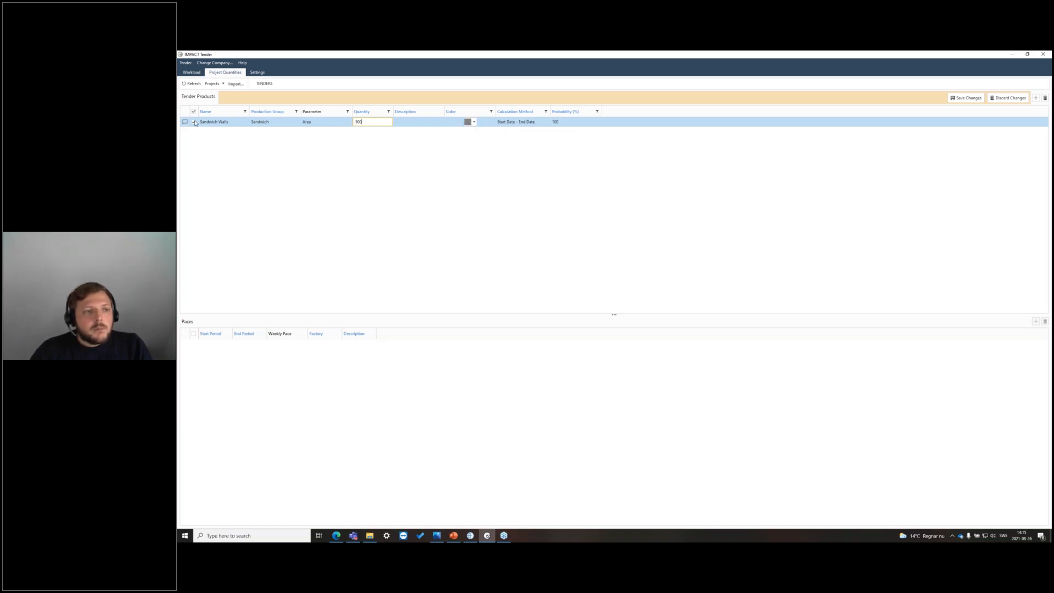
left_click(475, 123)
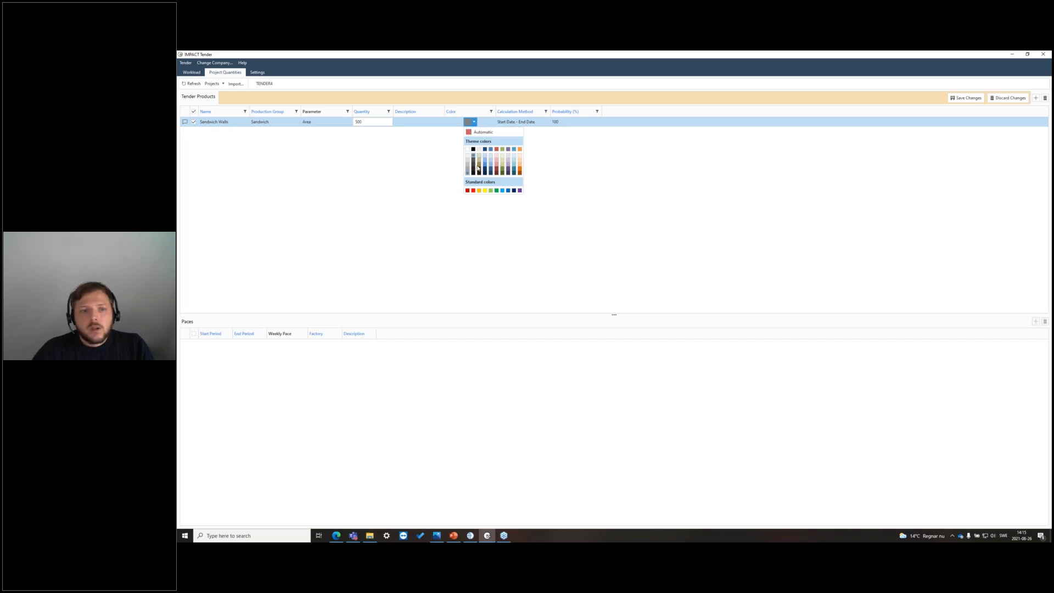
left_click(473, 190)
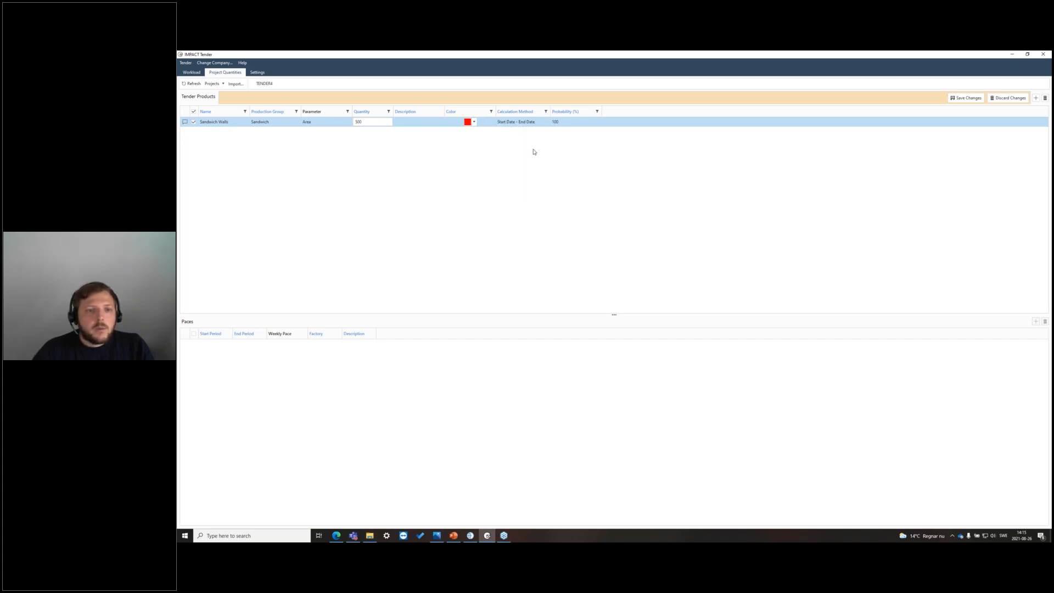
Save the Sandwich Walls product with the Start Date - End Date calculation method and 90 % probability, and add a new pace to it
left_click(405, 123)
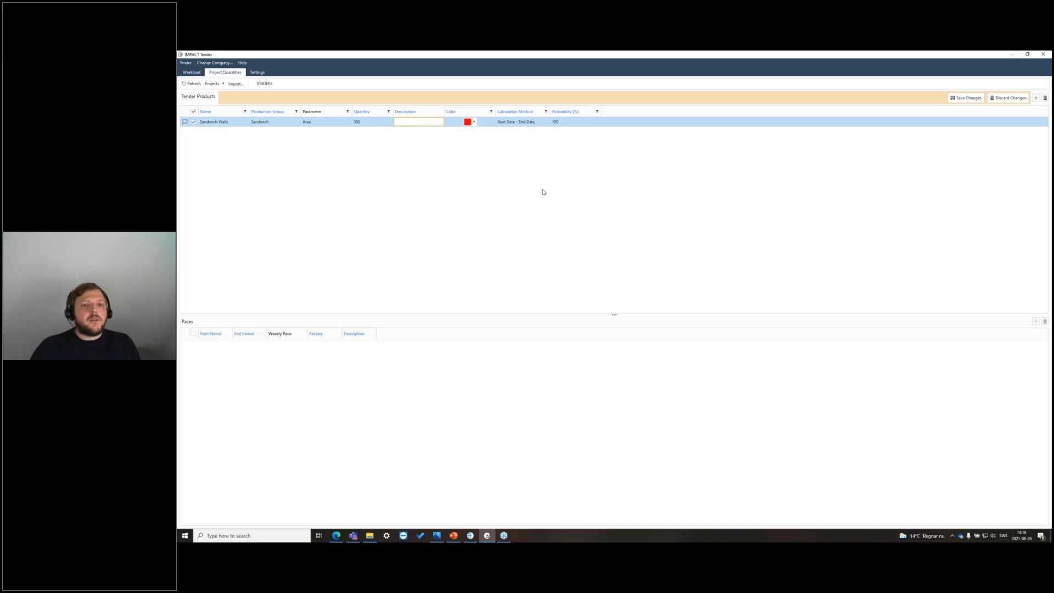
left_click(548, 121)
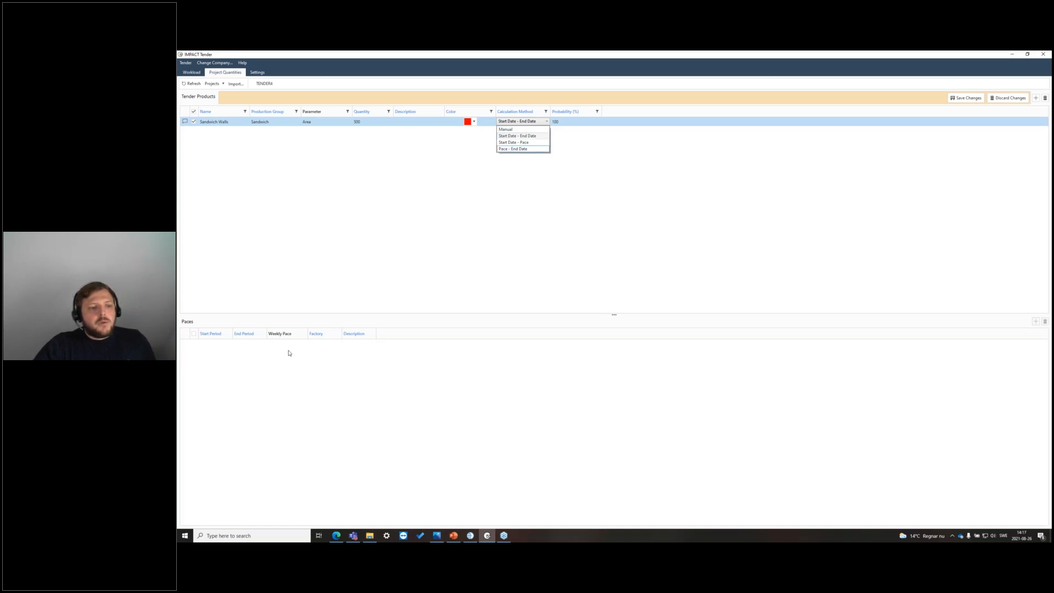
left_click(524, 137)
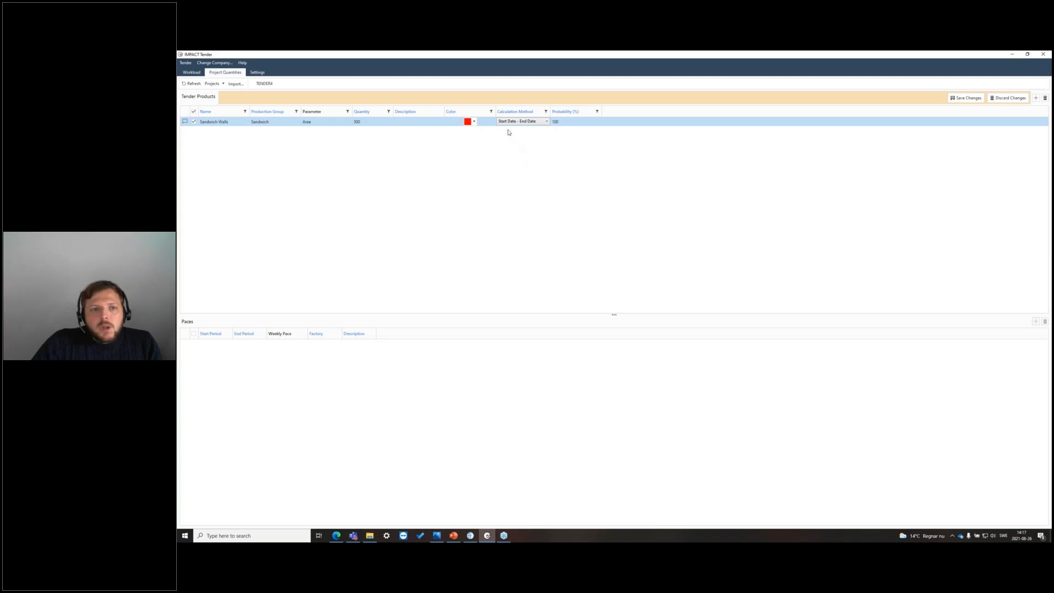
left_click(573, 122)
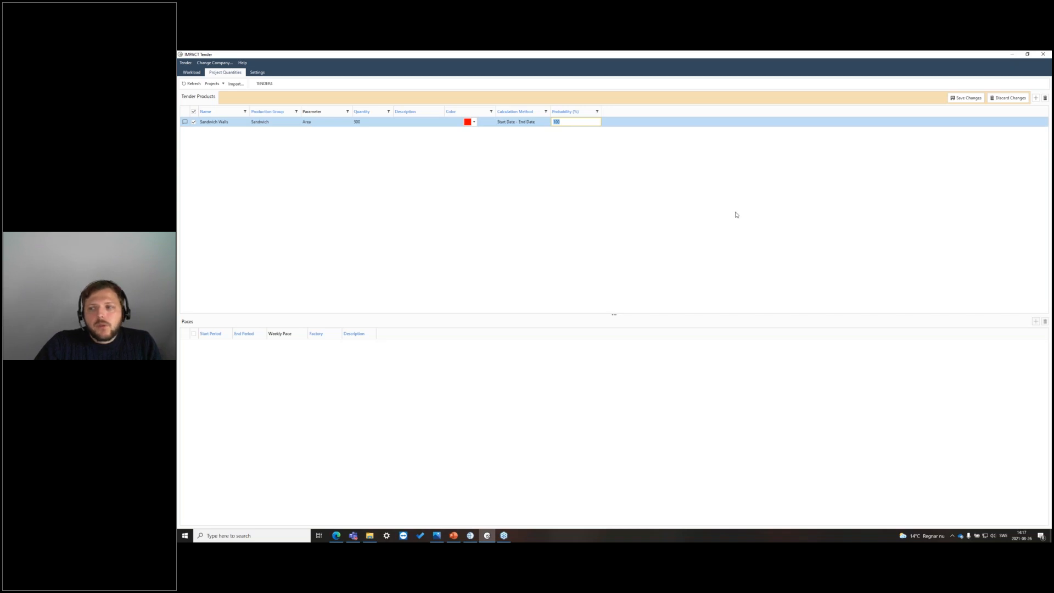
type("90")
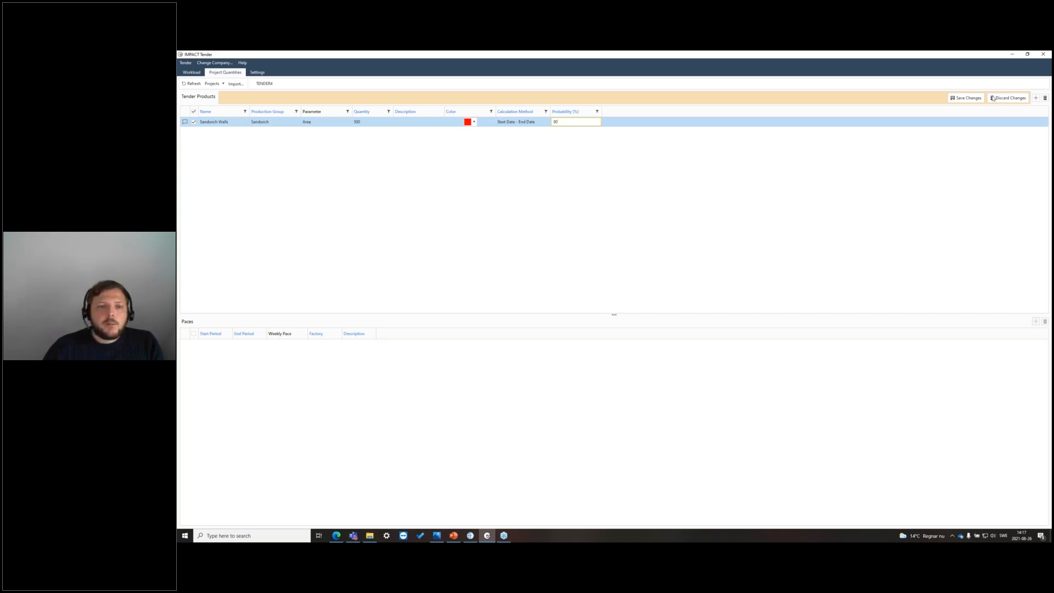
left_click(963, 100)
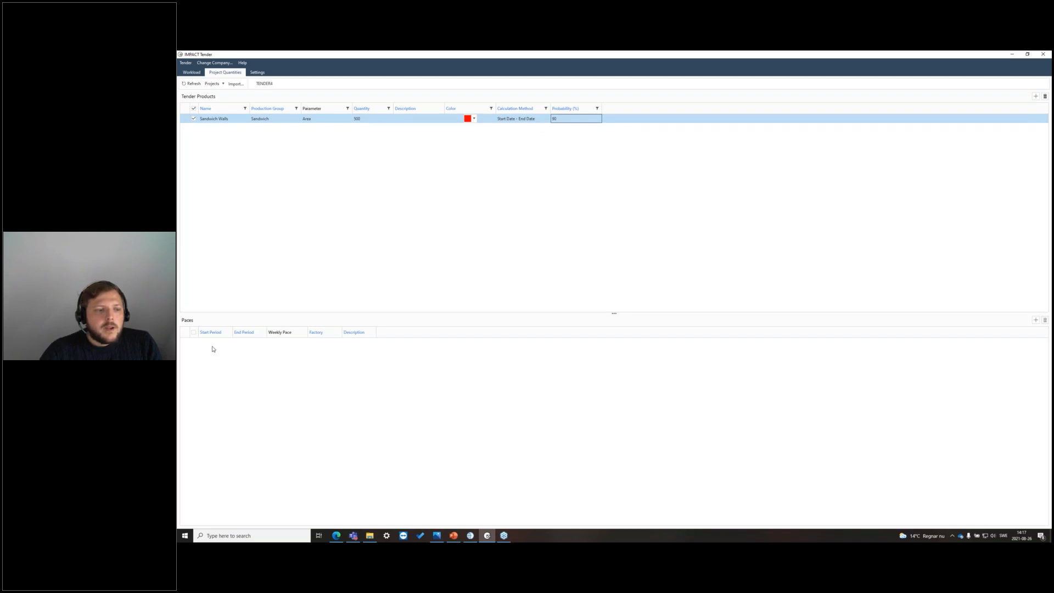
right_click(228, 375)
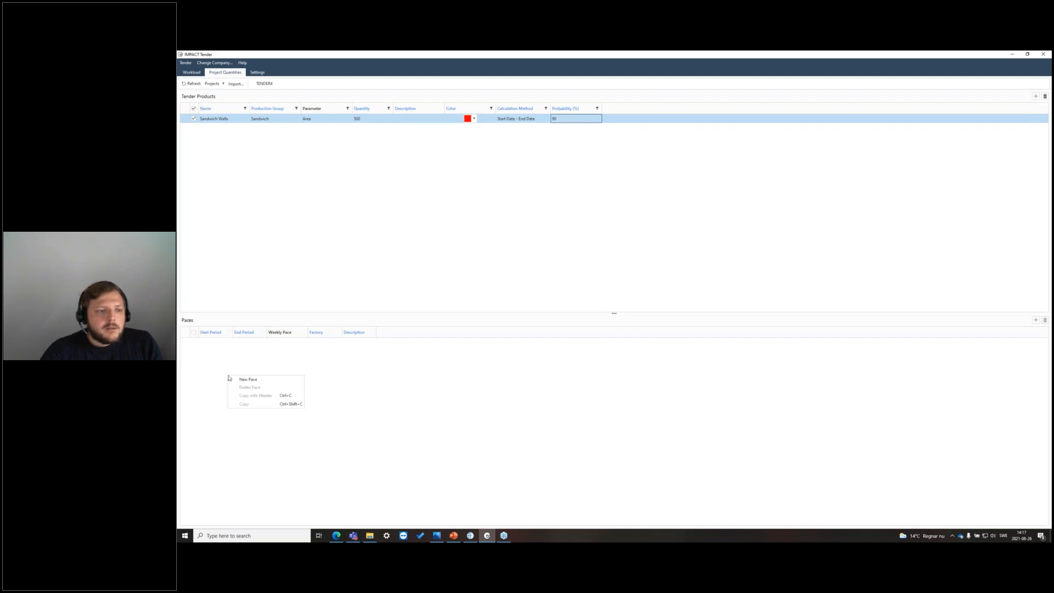
left_click(274, 380)
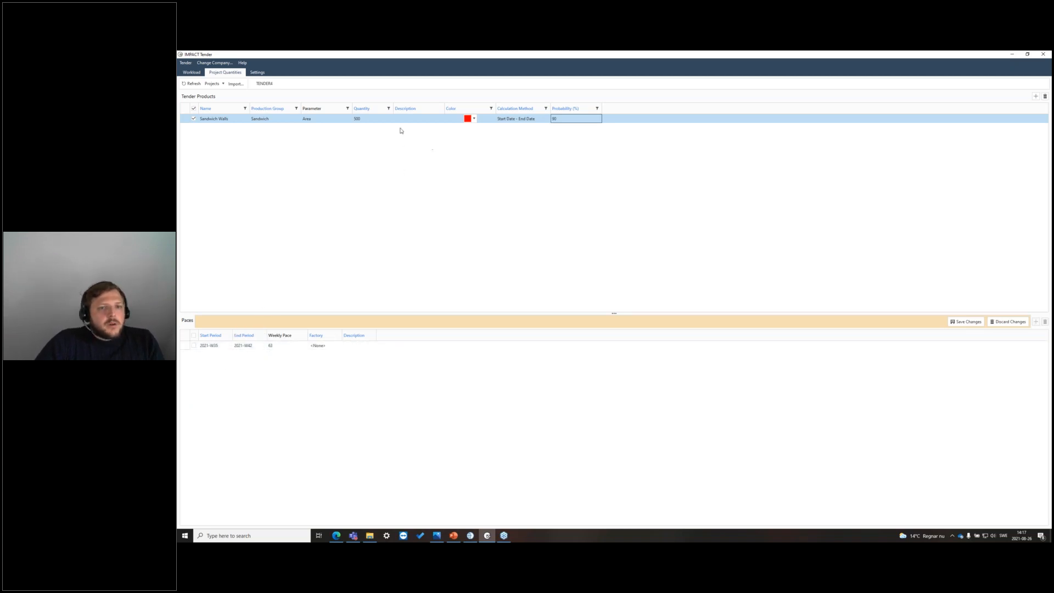
Limit the workload chart's production groups to Sandwich and refresh the chart
left_click(191, 72)
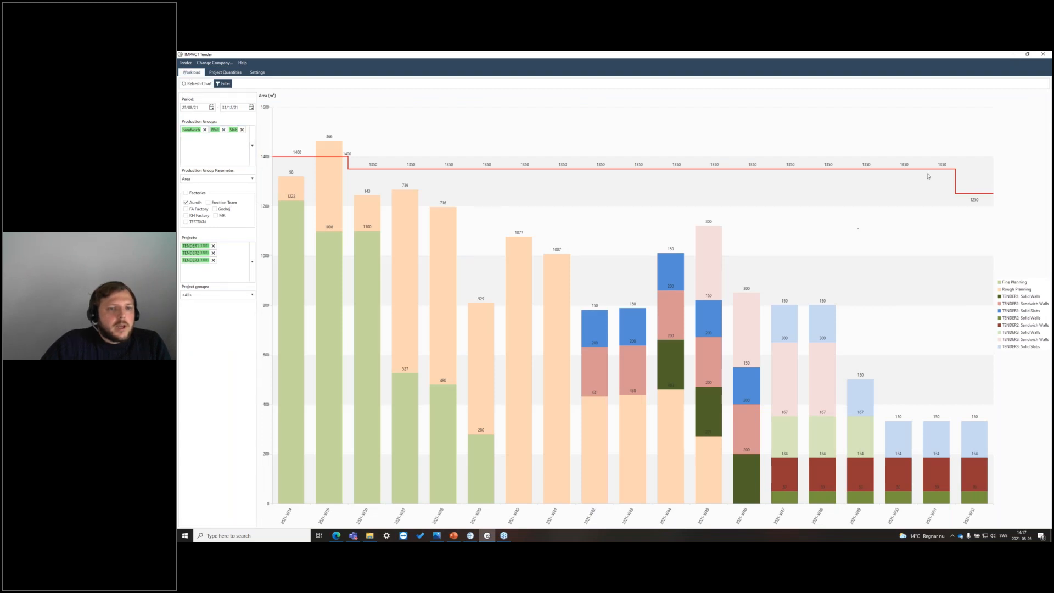
left_click(223, 130)
left_click(222, 129)
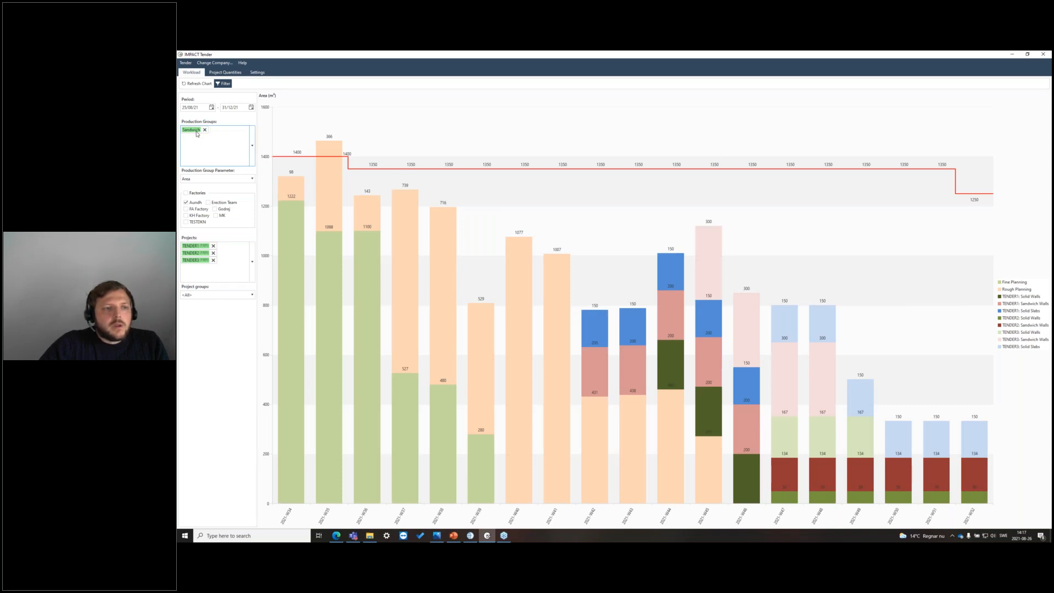
left_click(198, 83)
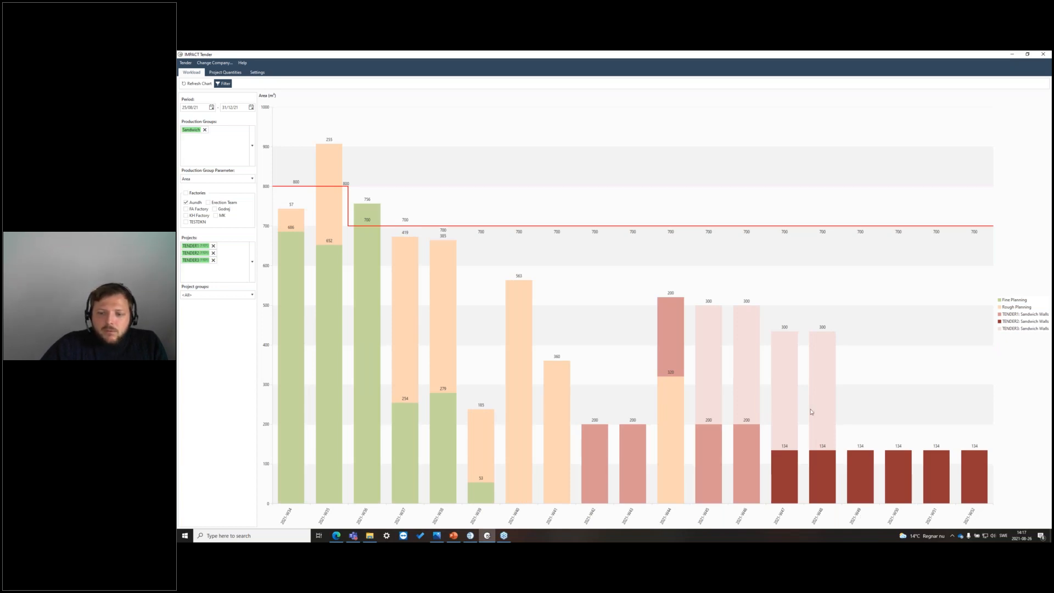
Set the new Sandwich Walls pace in TENDER4 to start in 2021-W49 and end in 2021-W52
left_click(226, 72)
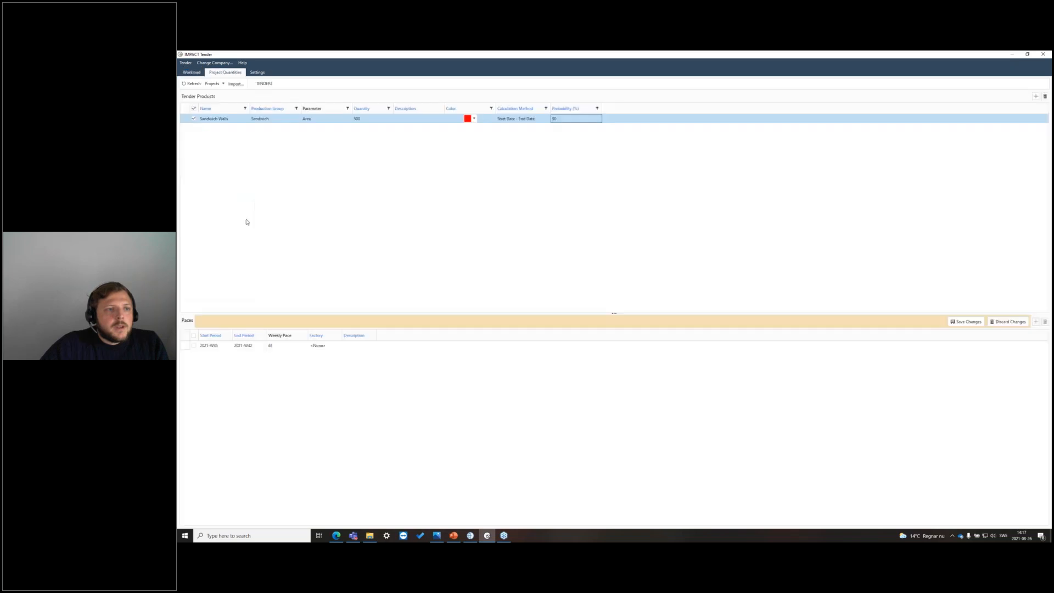
left_click(225, 348)
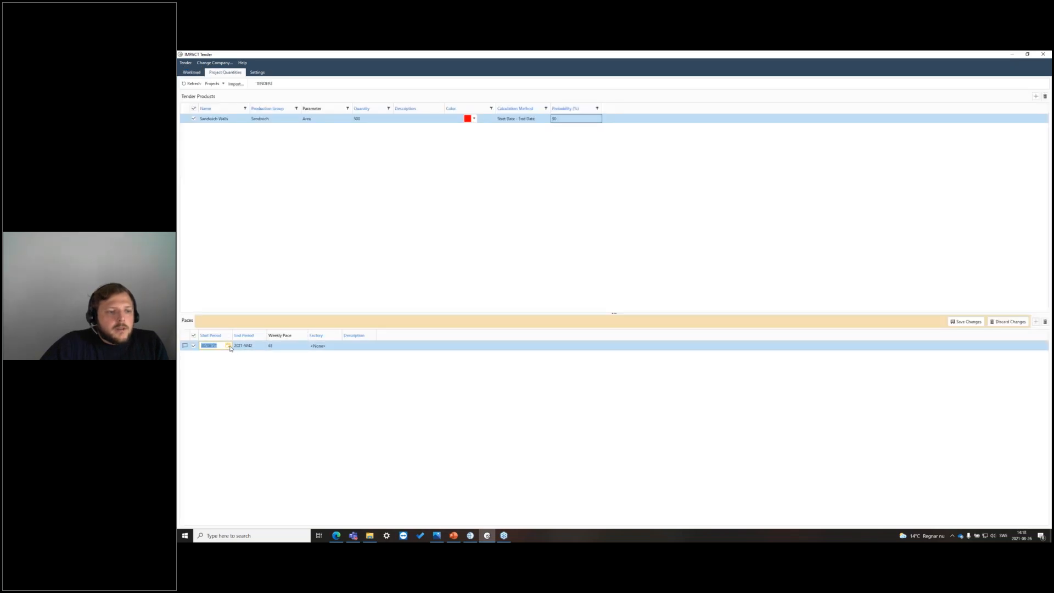
left_click(228, 346)
left_click(266, 356)
left_click(266, 356)
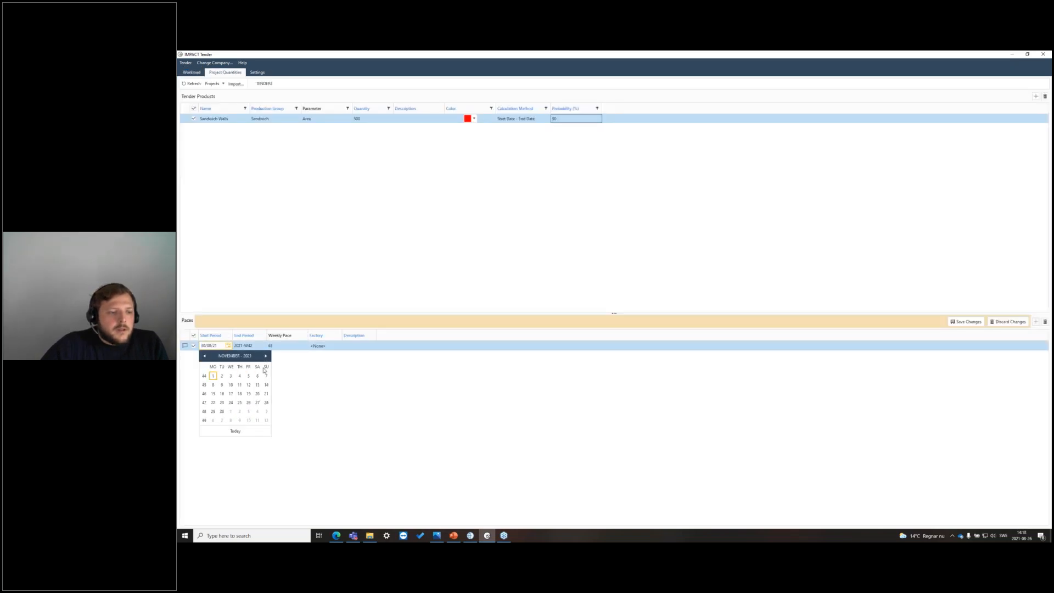
left_click(214, 421)
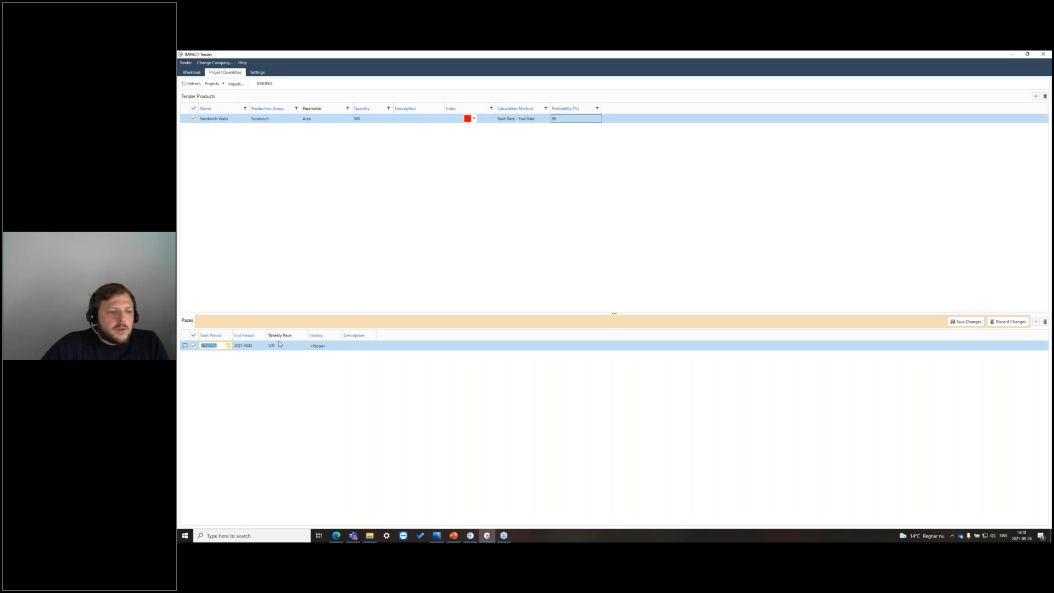
left_click(259, 346)
left_click(262, 346)
left_click(299, 356)
left_click(298, 356)
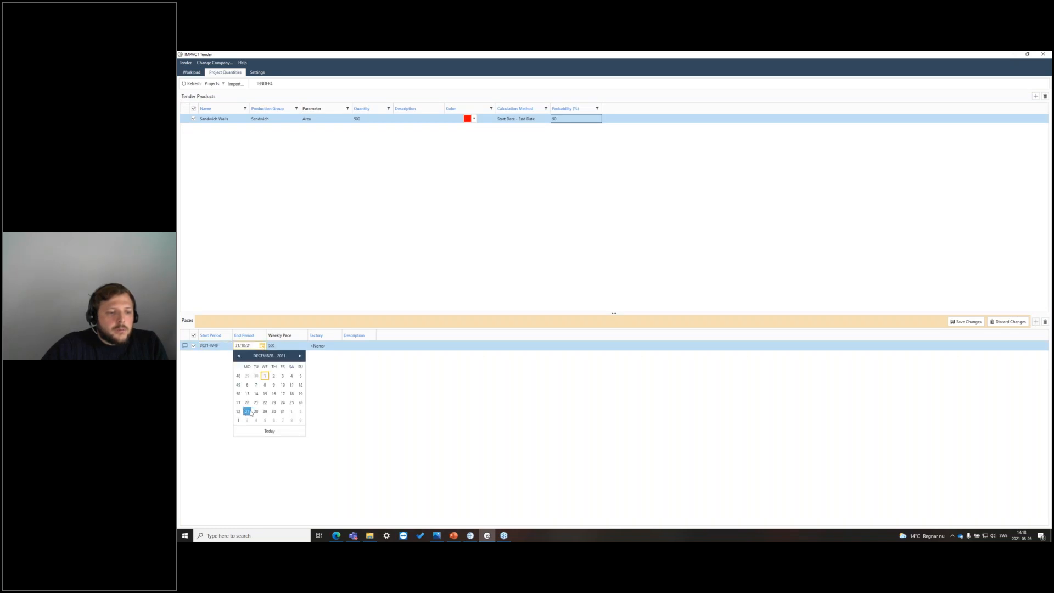
left_click(282, 412)
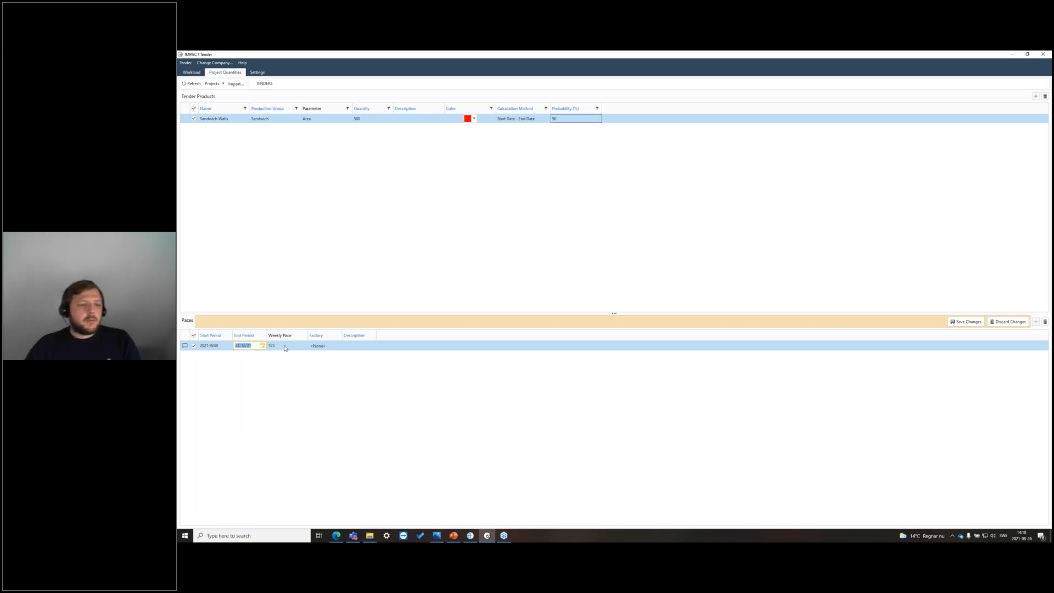
Assign the Sandwich Walls pace to the Aundh factory and save the pace changes
left_click(337, 347)
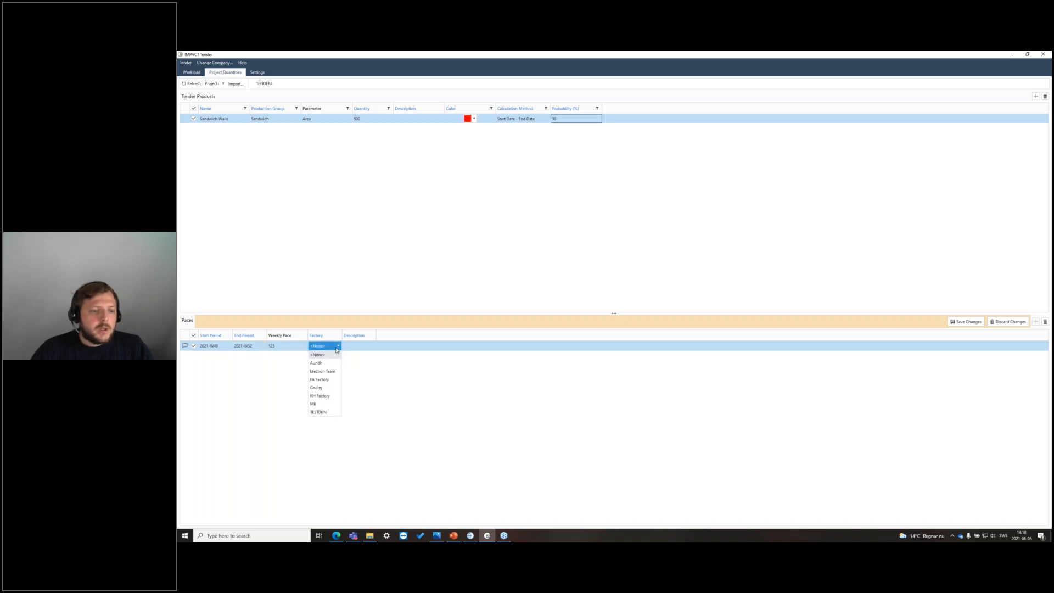
left_click(332, 358)
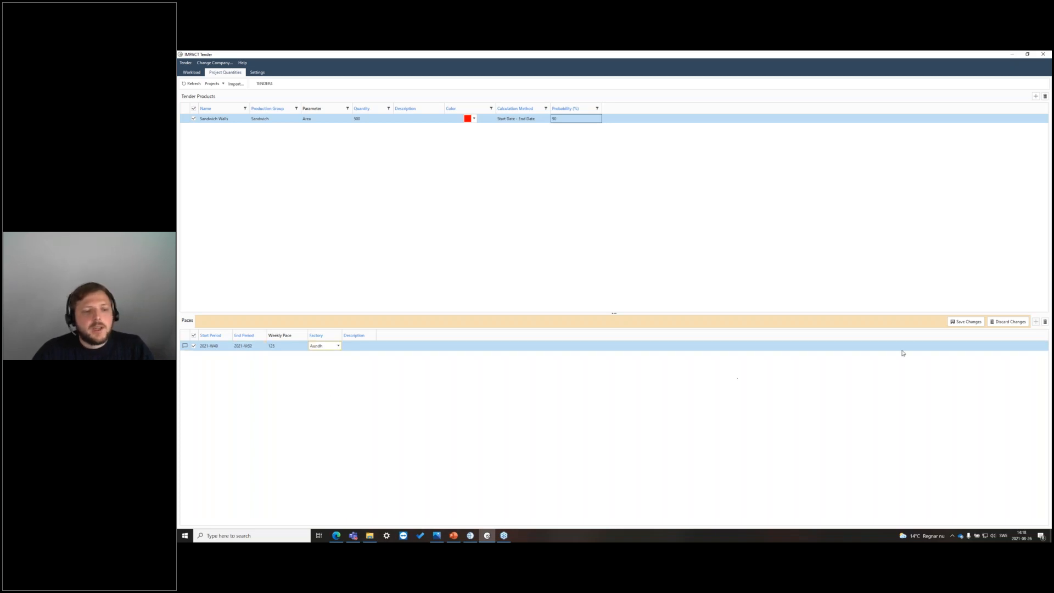
left_click(965, 321)
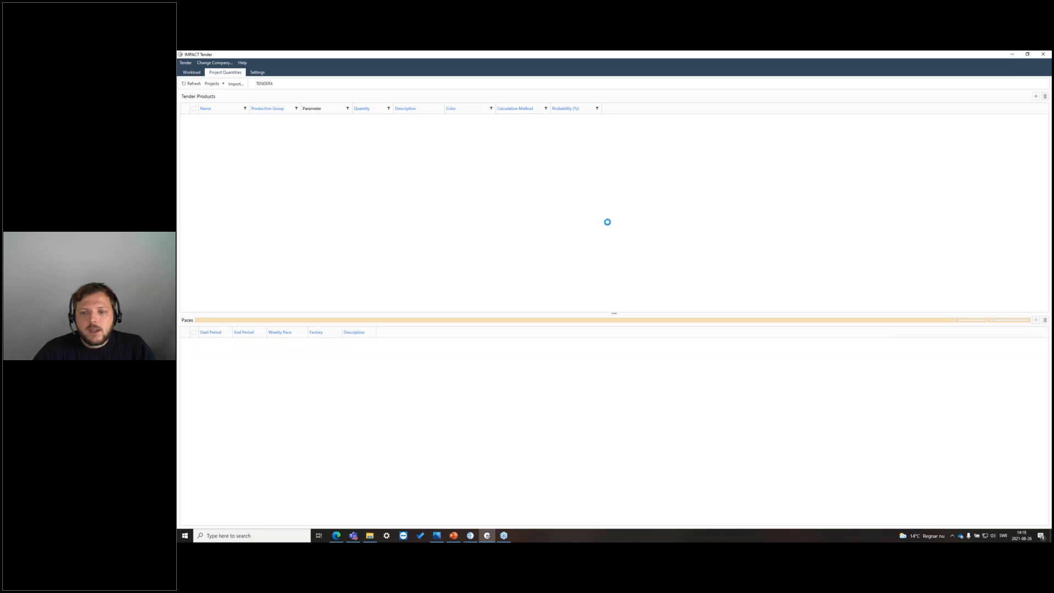
Add TENDER4 to the workload chart's project filter and update the chart
left_click(192, 72)
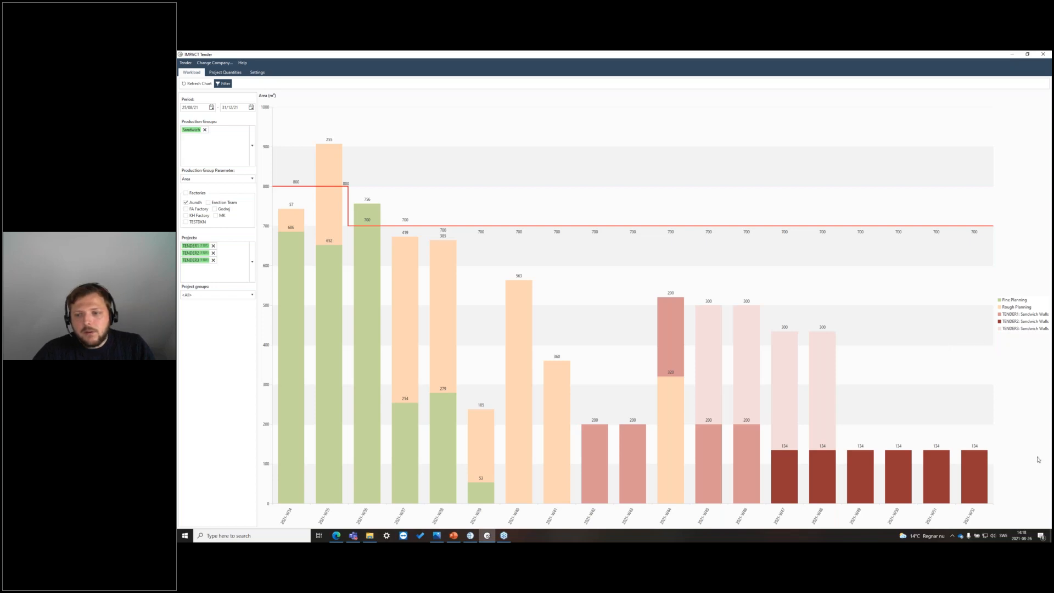
left_click(217, 276)
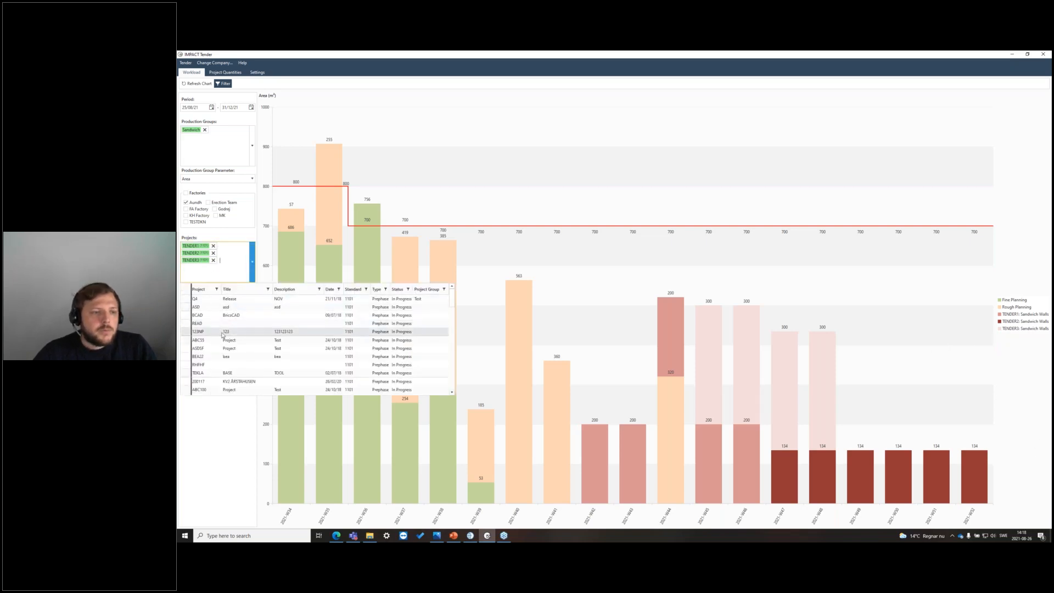
scroll(221, 335, "down", 1)
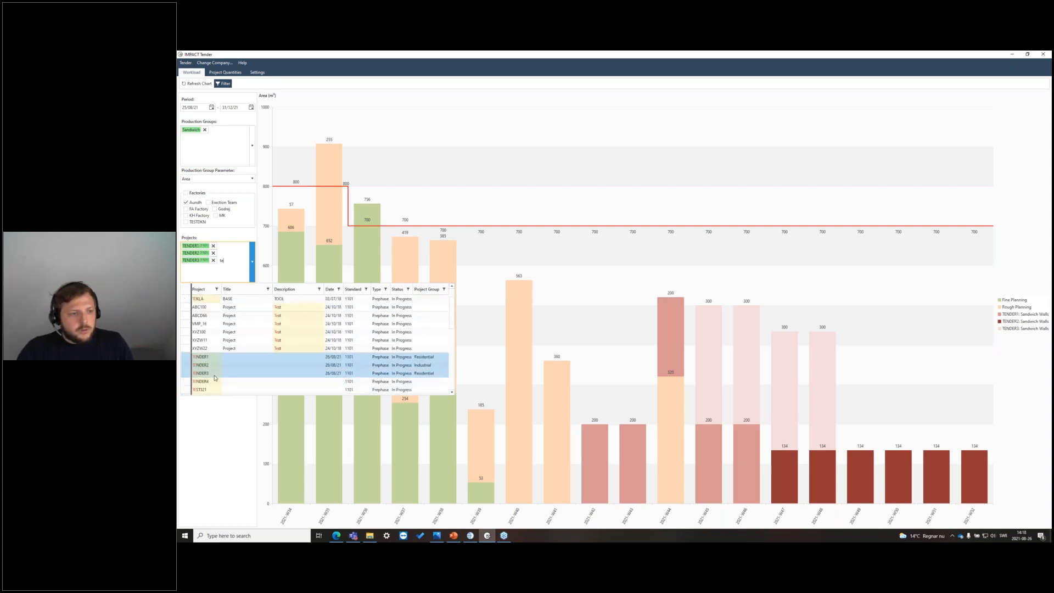
left_click(213, 382)
left_click(214, 443)
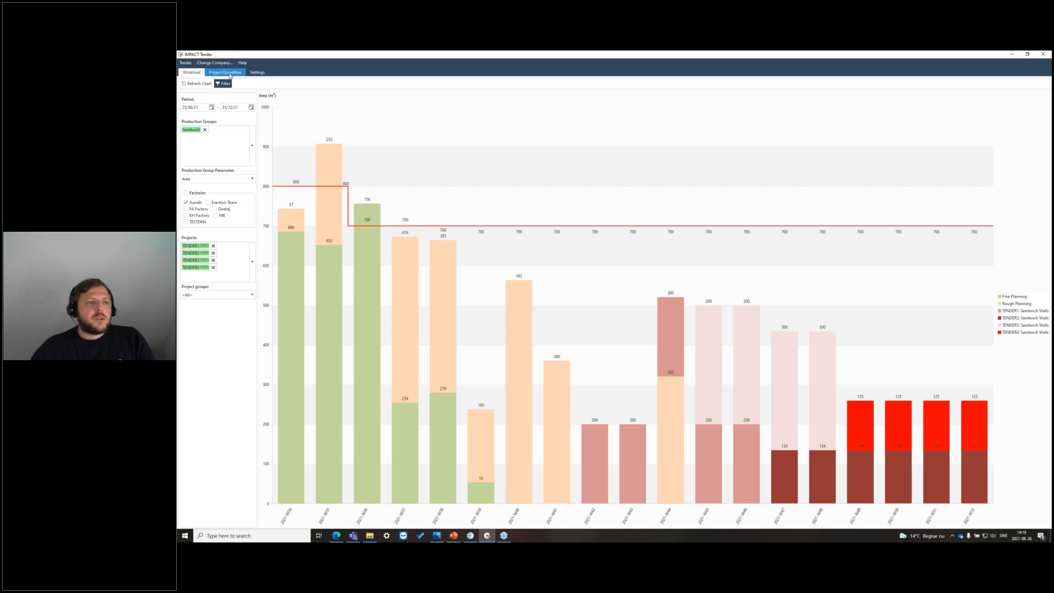
Replace Sandwich with Wall in the workload chart's production groups and refresh the chart
left_click(252, 145)
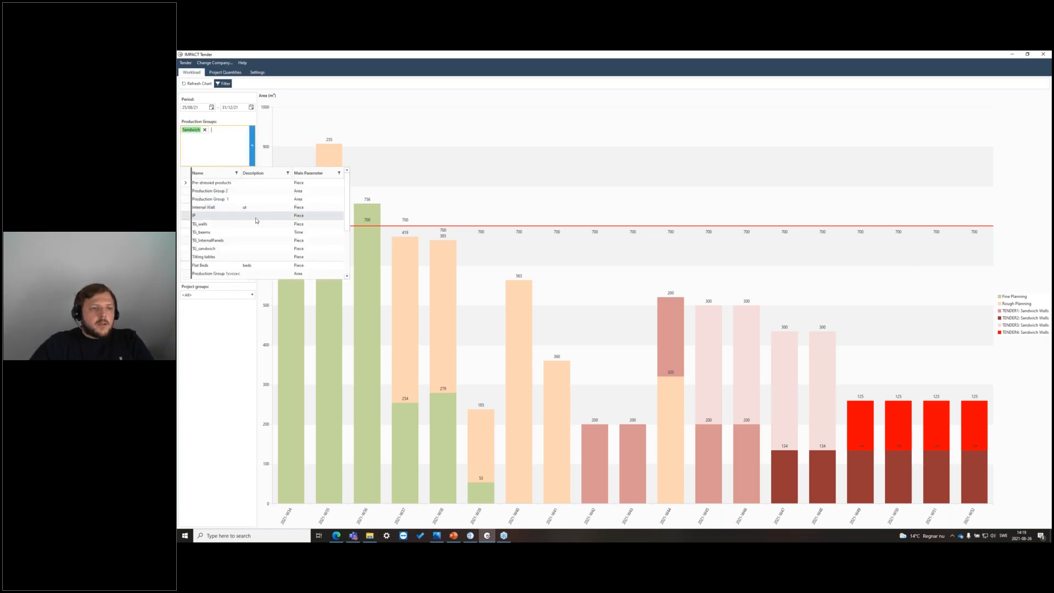
scroll(257, 219, "down", 4)
left_click(213, 233)
left_click(209, 141)
left_click(205, 129)
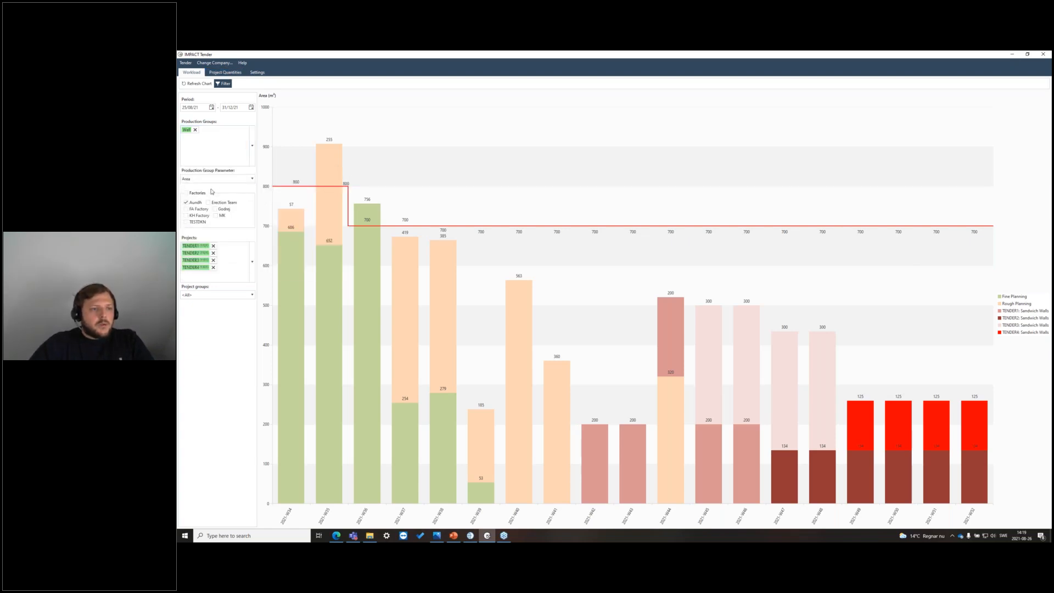
left_click(190, 84)
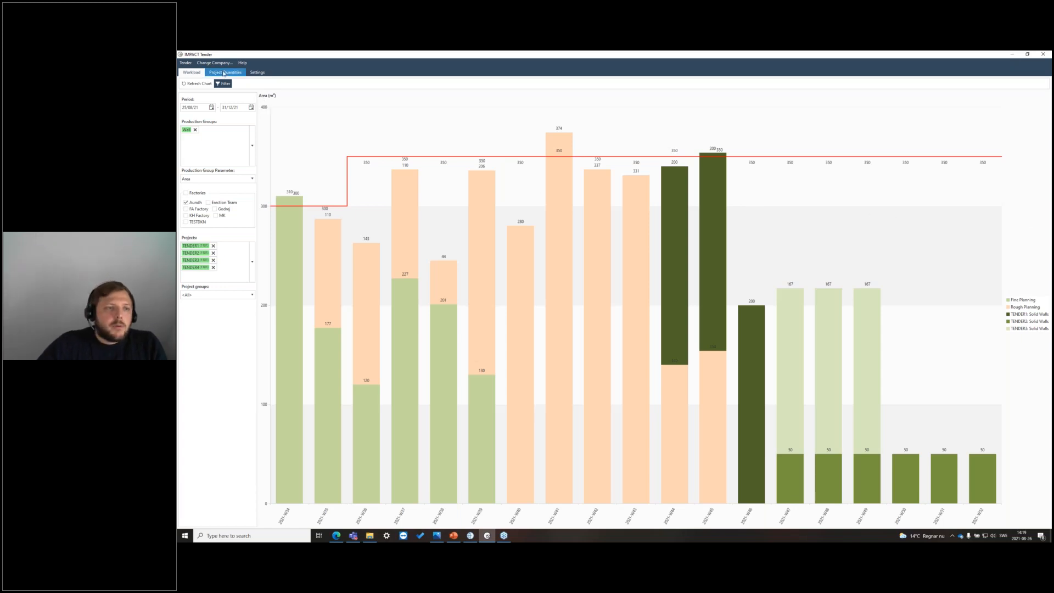
Add a second tender product named Solid Walls to TENDER4 and assign it to the Wall production group
left_click(223, 73)
right_click(233, 158)
left_click(242, 163)
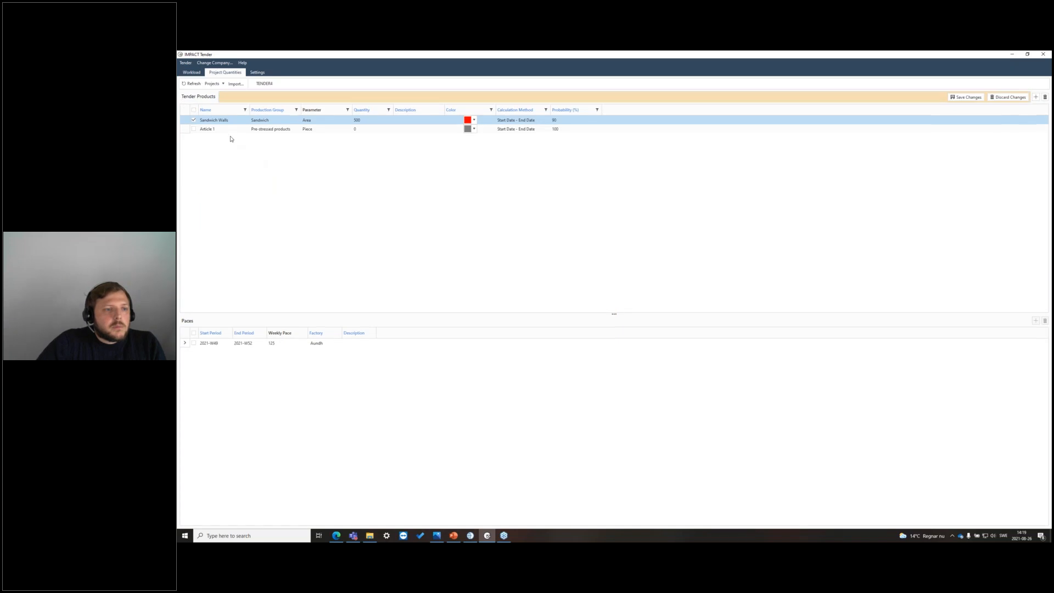
double_click(215, 131)
type("Solid Walls")
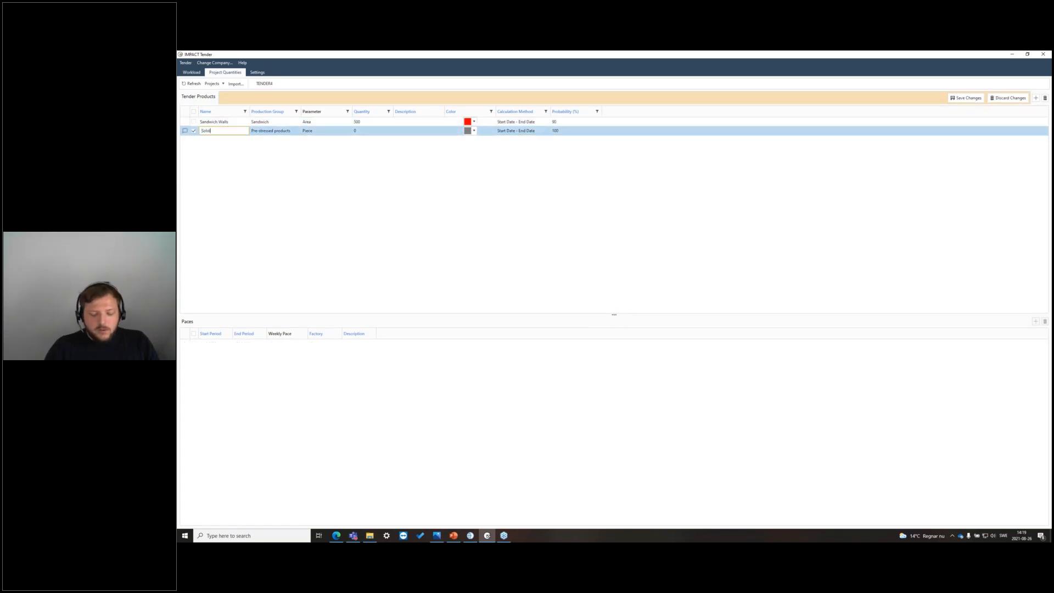
left_click(282, 132)
left_click(284, 229)
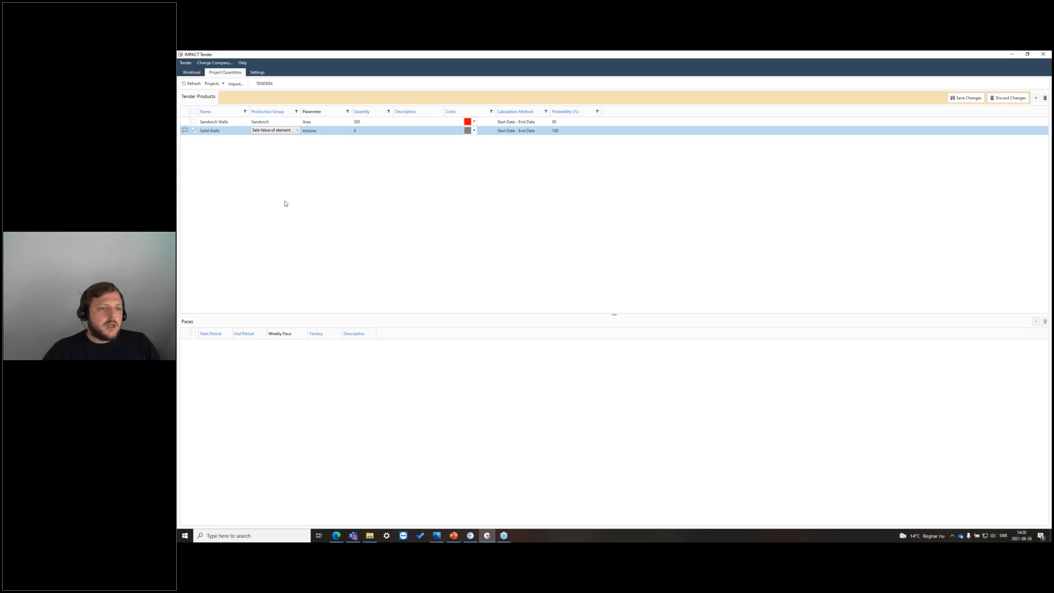
left_click(275, 132)
left_click(275, 237)
Set the Solid Walls product's quantity to 900 and its colour to green
left_click(377, 133)
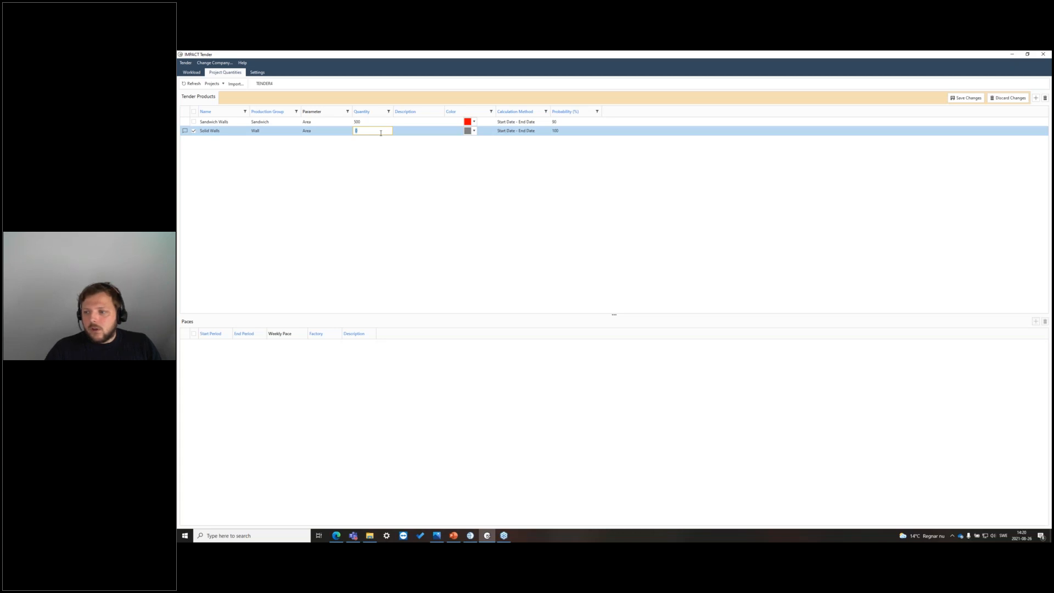
left_click(475, 131)
left_click(495, 199)
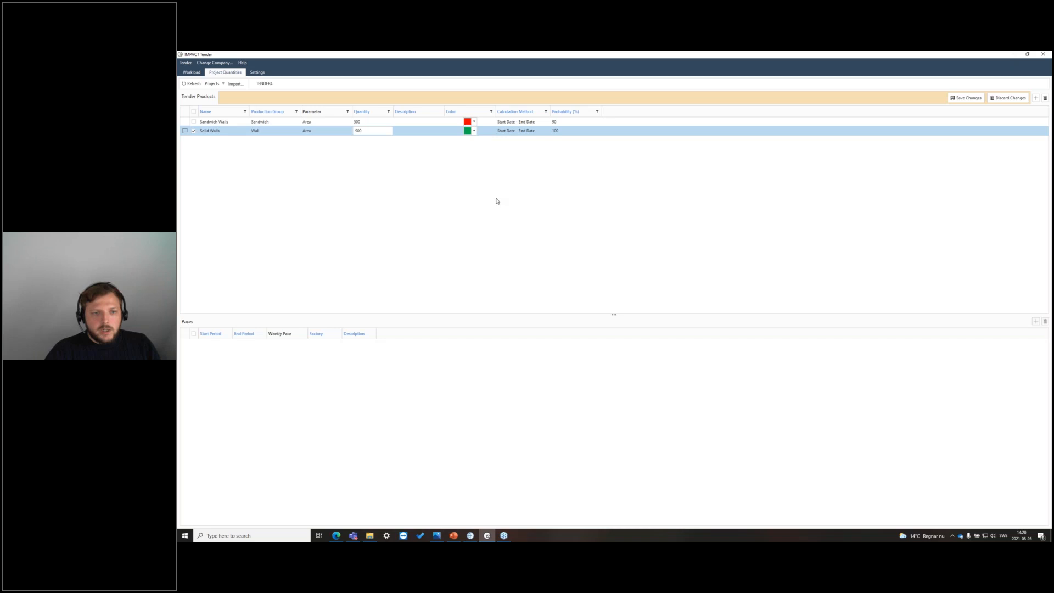
Set the Solid Walls product's calculation method to Start Date - Pace and its probability to 90 %, and save the changes
left_click(540, 132)
left_click(546, 131)
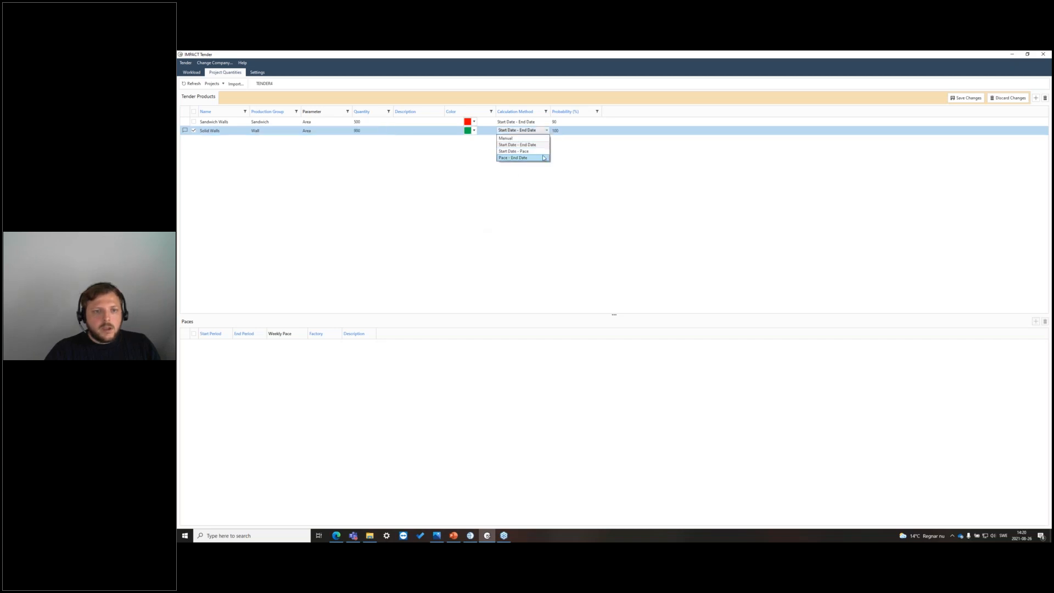
left_click(506, 152)
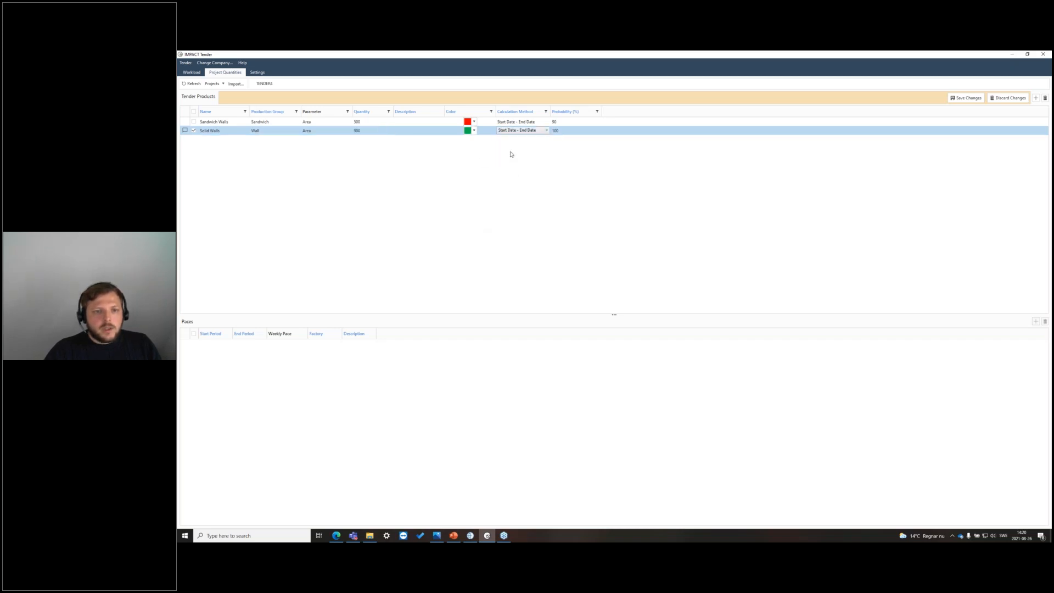
left_click(555, 131)
type("90")
left_click(966, 98)
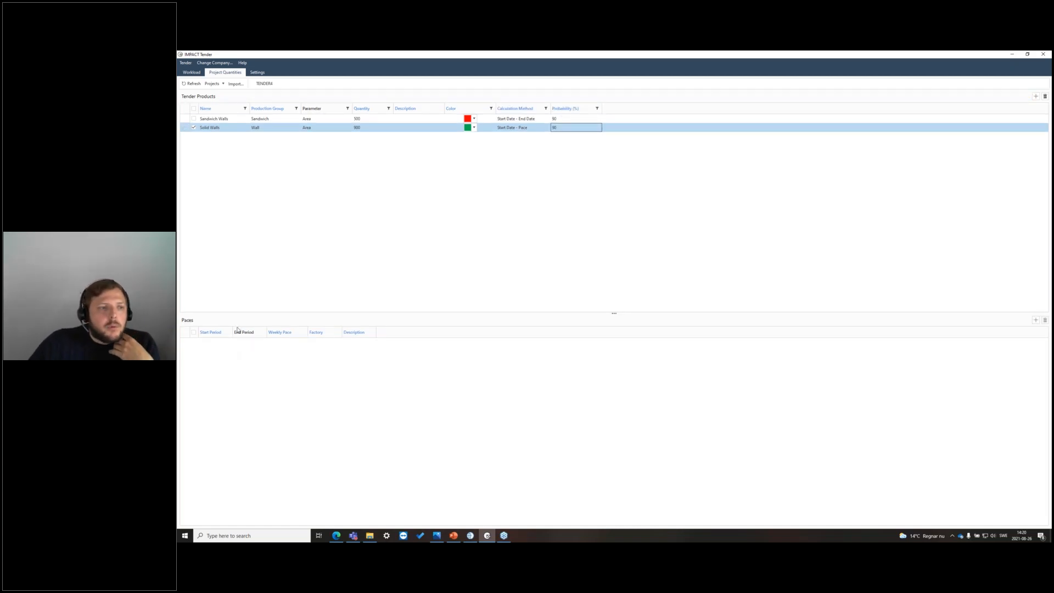
Add a pace to the Solid Walls product and set its start period to 15 November 2021 (2021-W46)
right_click(247, 372)
left_click(277, 374)
left_click(218, 349)
left_click(225, 346)
left_click(227, 346)
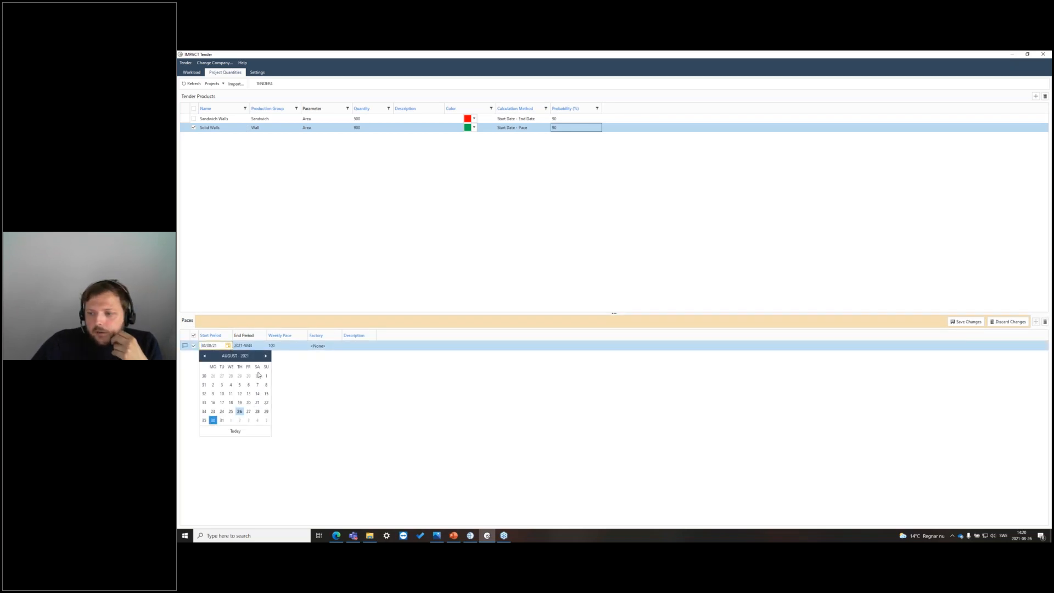
left_click(266, 356)
left_click(266, 356)
left_click(266, 356)
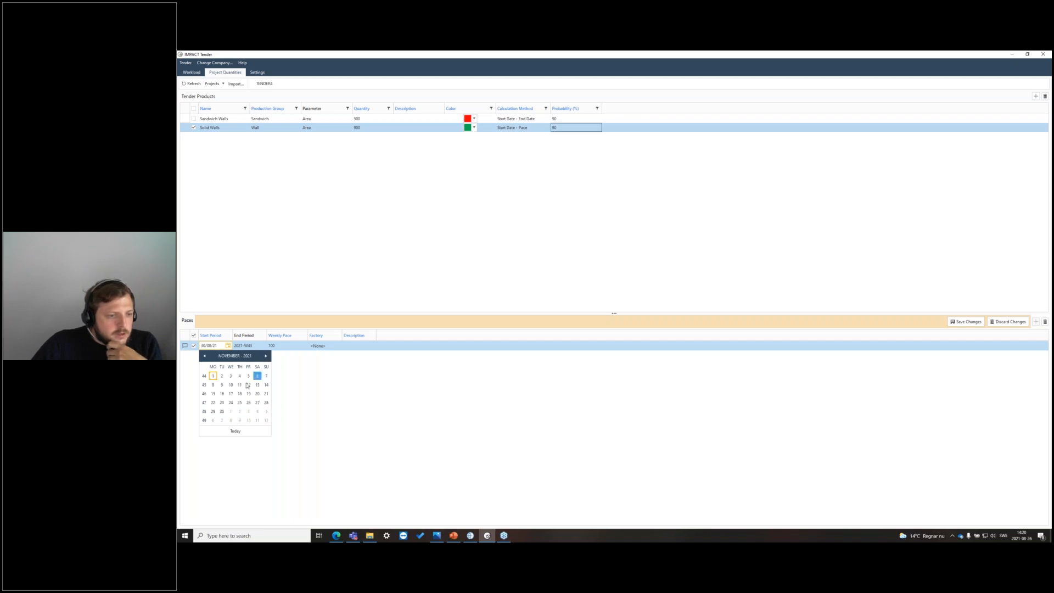
left_click(213, 394)
Set the Solid Walls pace to 130 per week, assign it to the Aundh factory, and save the changes
left_click(289, 347)
type("130")
left_click(323, 345)
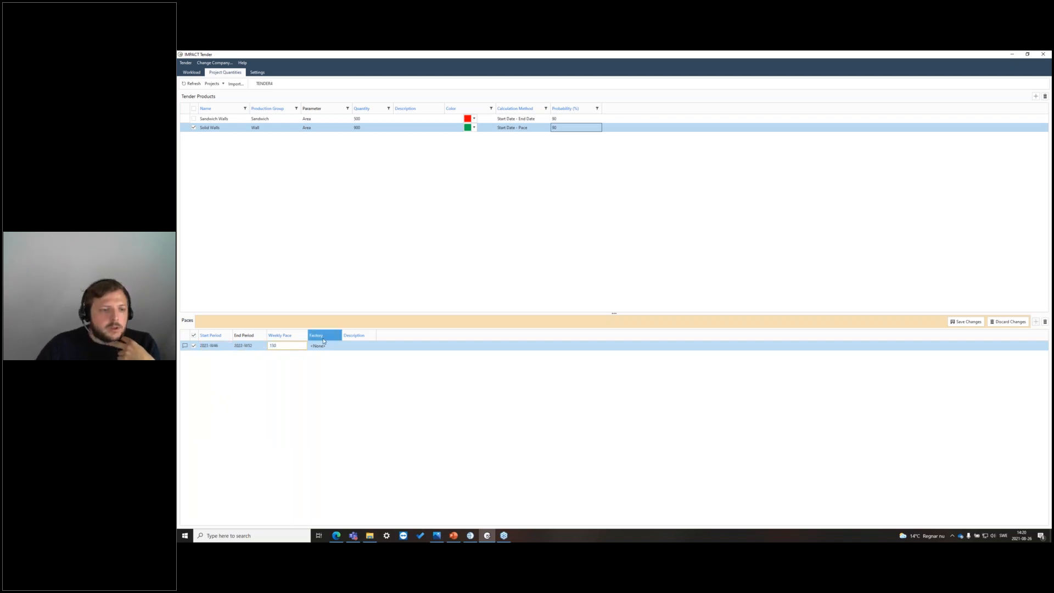
left_click(336, 345)
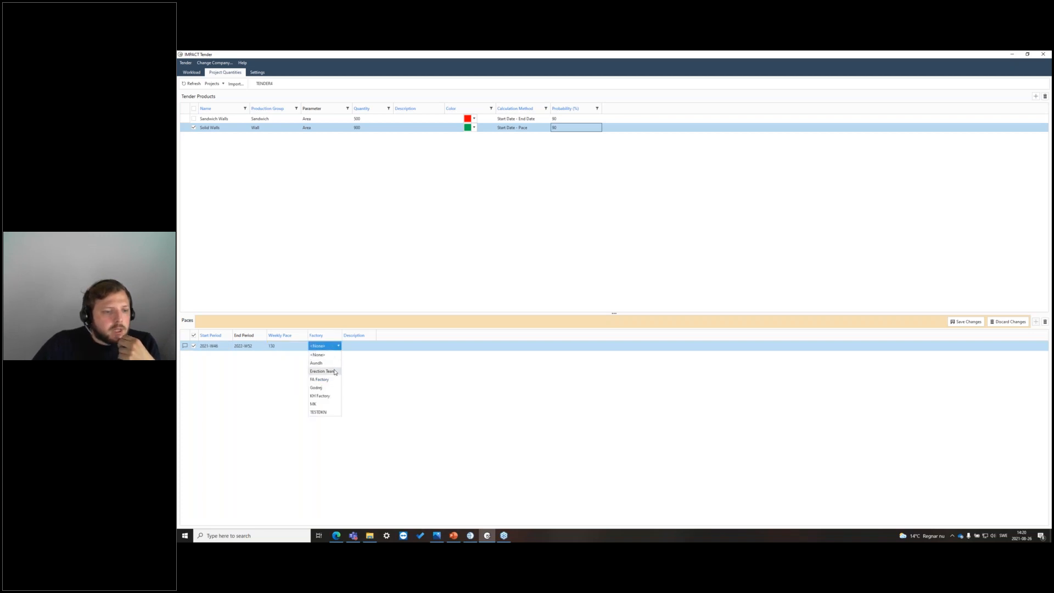
left_click(324, 363)
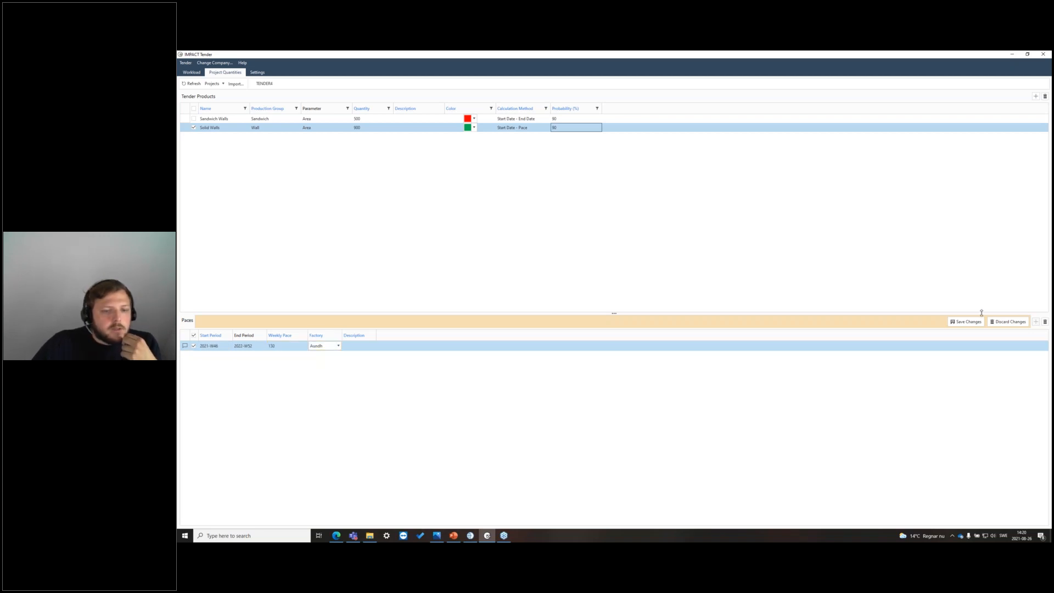
left_click(967, 322)
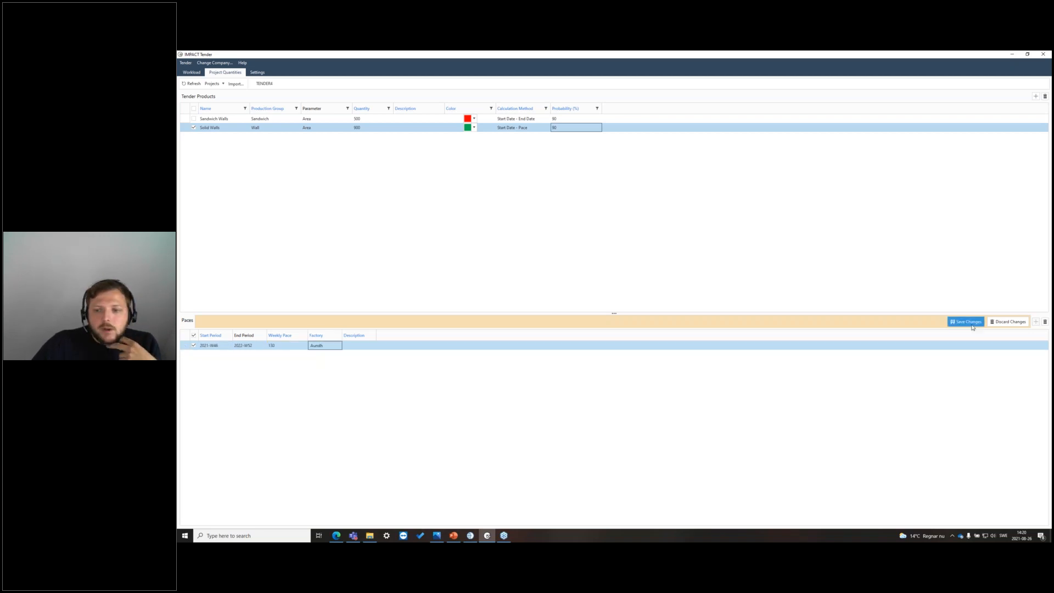
Replace Wall with Slab in the workload chart's production groups and refresh the chart
left_click(201, 73)
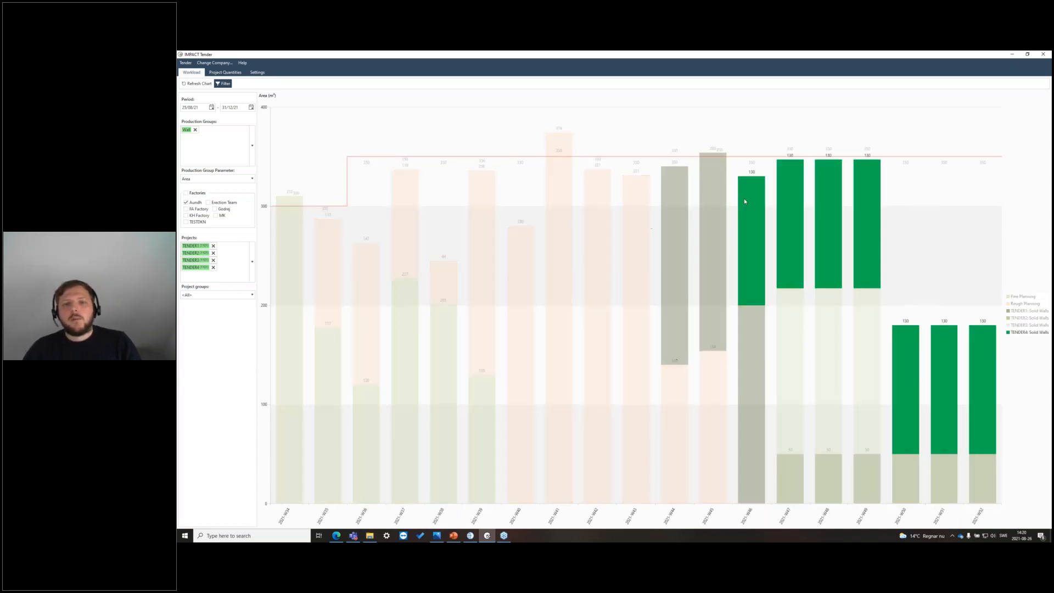
left_click(186, 131)
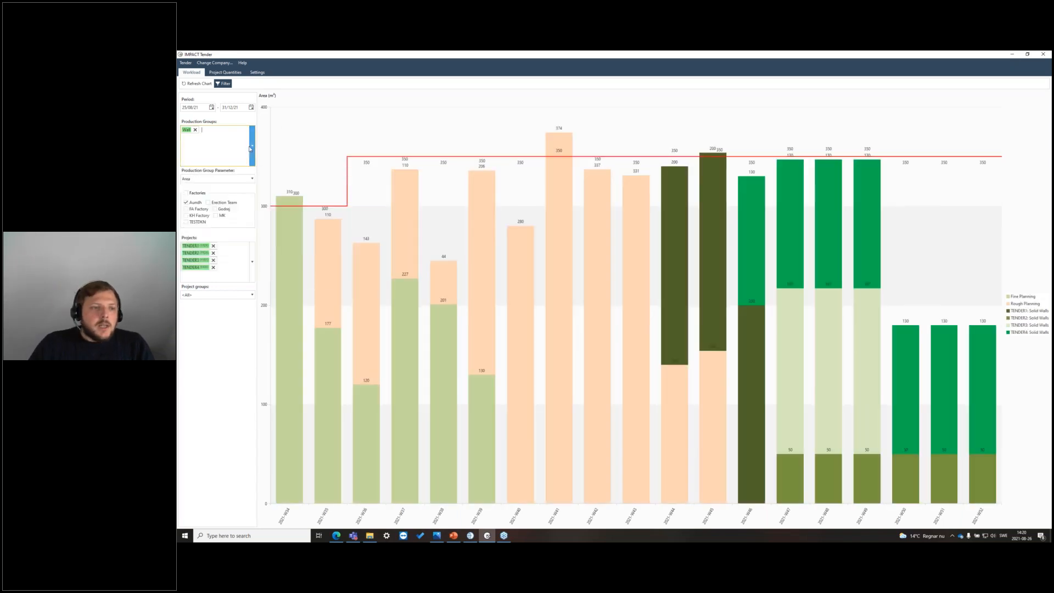
scroll(231, 241, "down", 2)
left_click(224, 250)
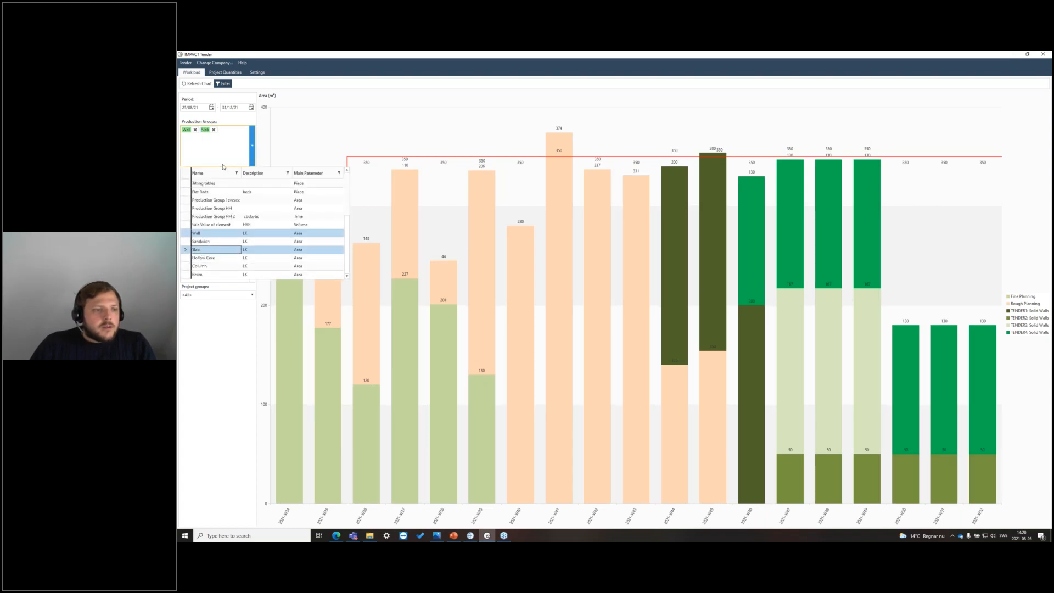
left_click(222, 164)
left_click(195, 130)
left_click(197, 84)
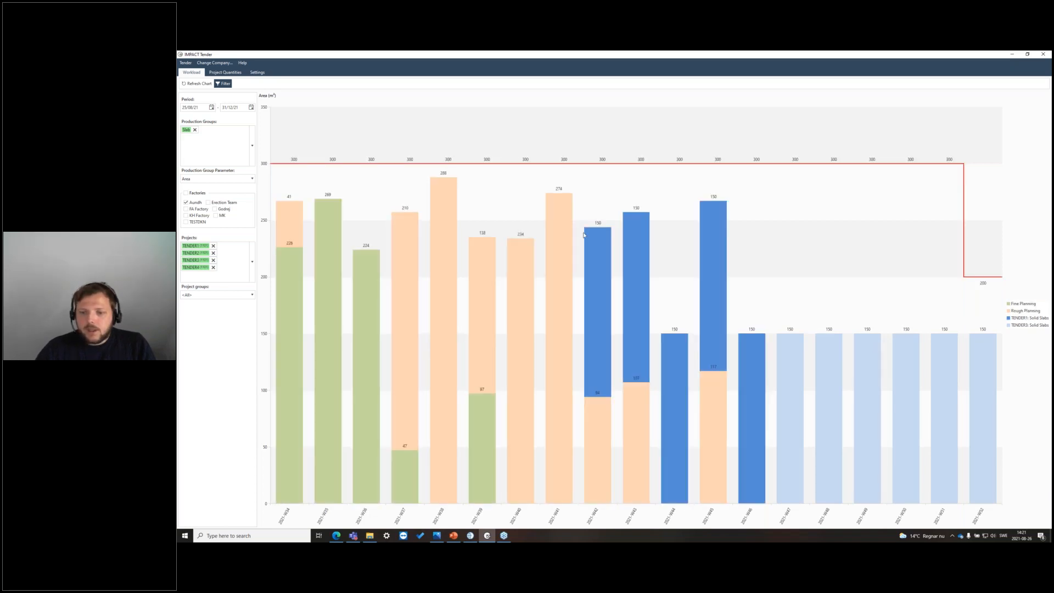
Add a third tender product named Slabs to TENDER4 and assign it to the Slab production group
left_click(229, 74)
right_click(245, 192)
left_click(269, 197)
double_click(234, 139)
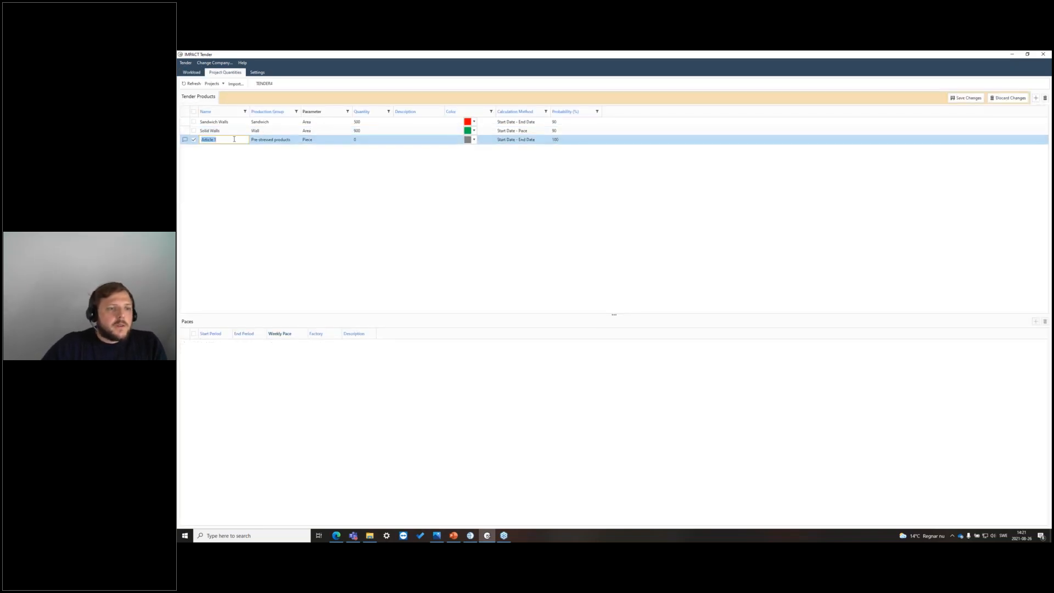
type("Slabs")
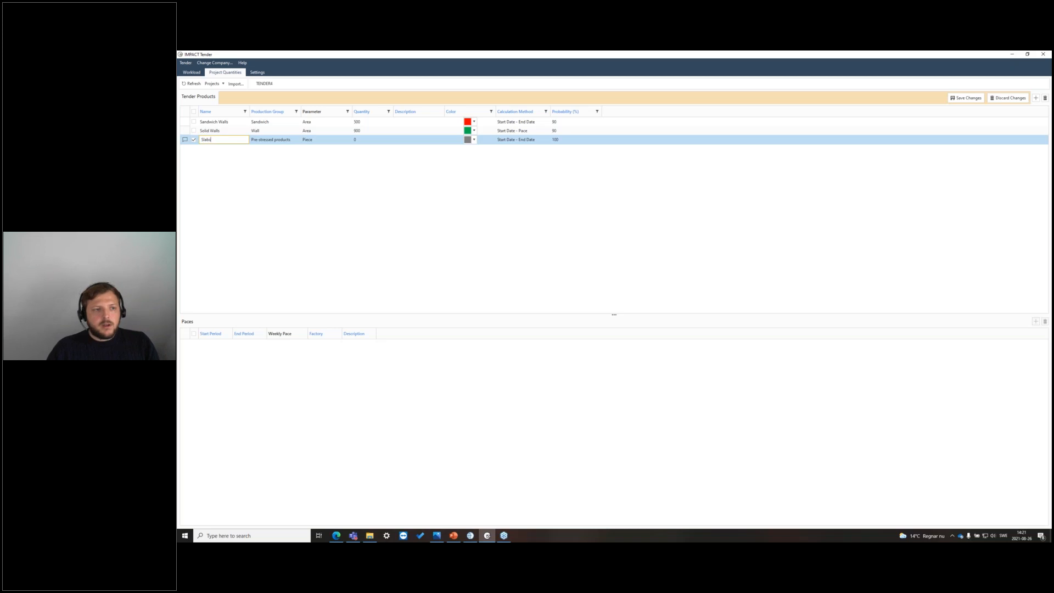
left_click(258, 139)
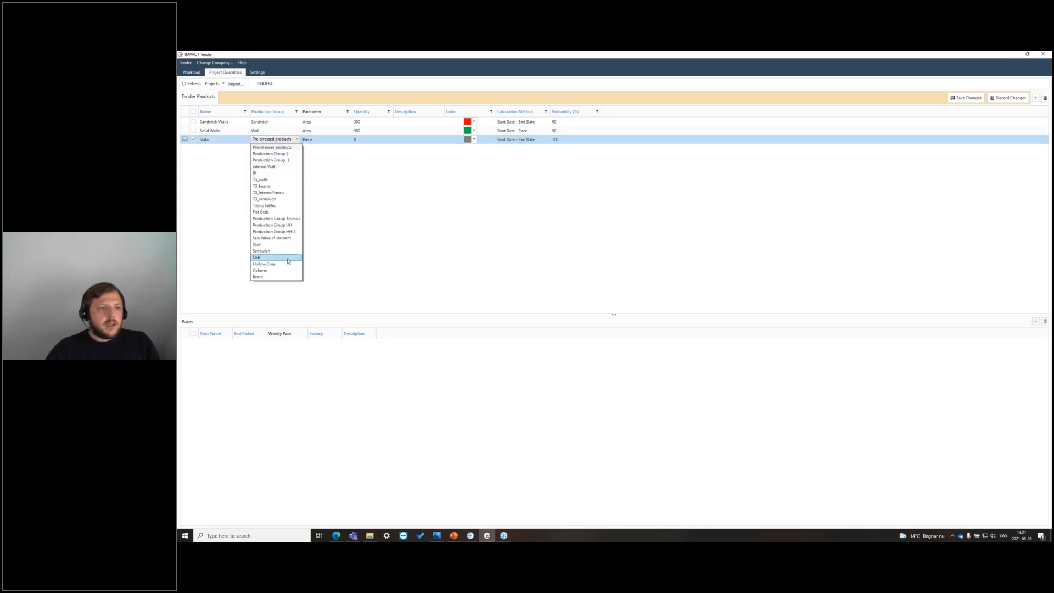
left_click(271, 258)
Set the Slabs product's quantity to 450, its colour to blue and its probability to 90 %, and save the changes
left_click(379, 140)
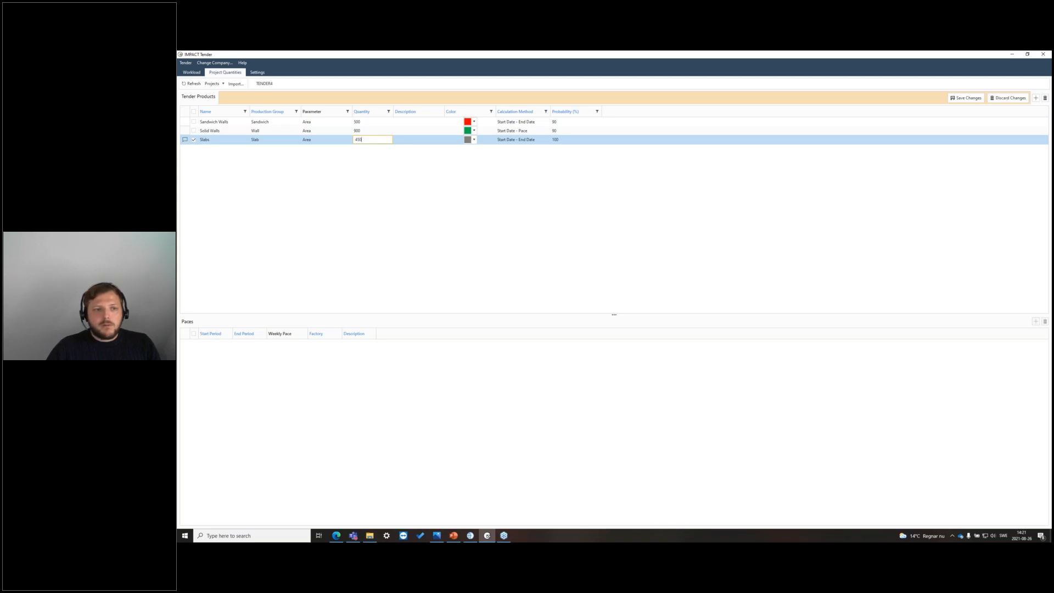
left_click(474, 141)
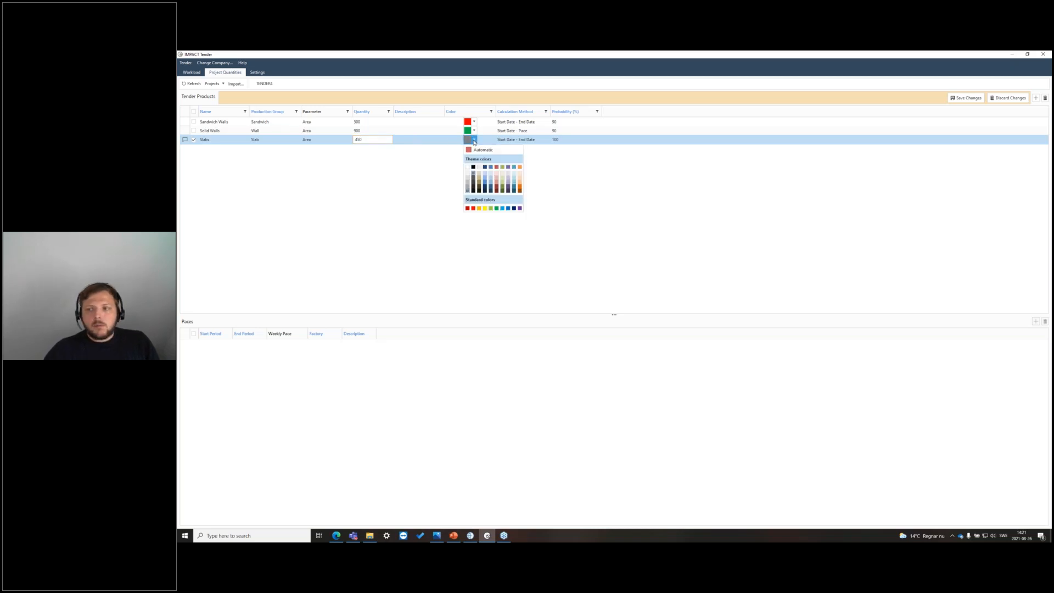
left_click(508, 208)
left_click(551, 140)
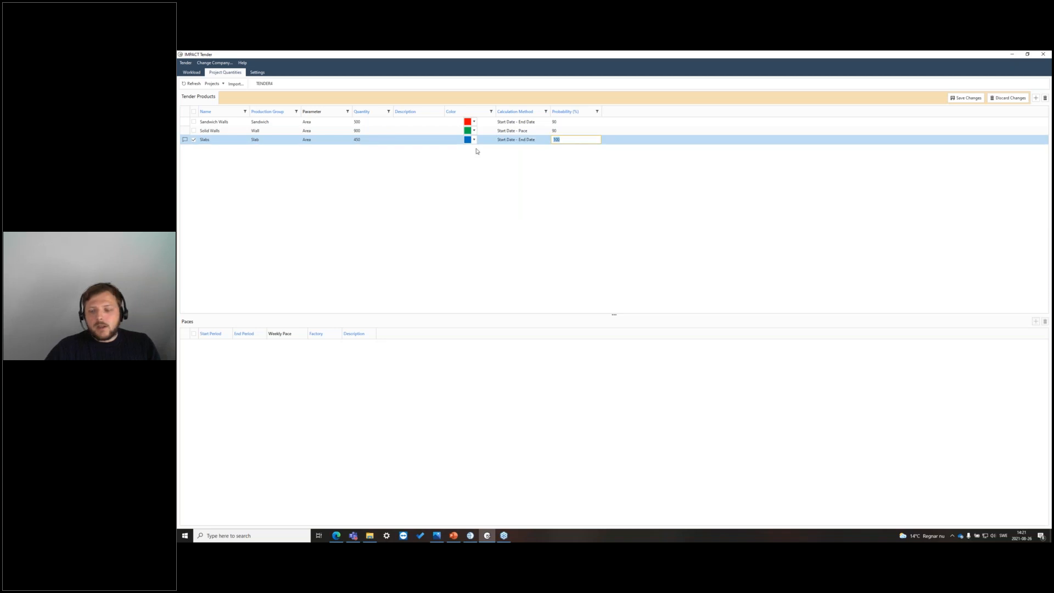
type("90")
left_click(960, 101)
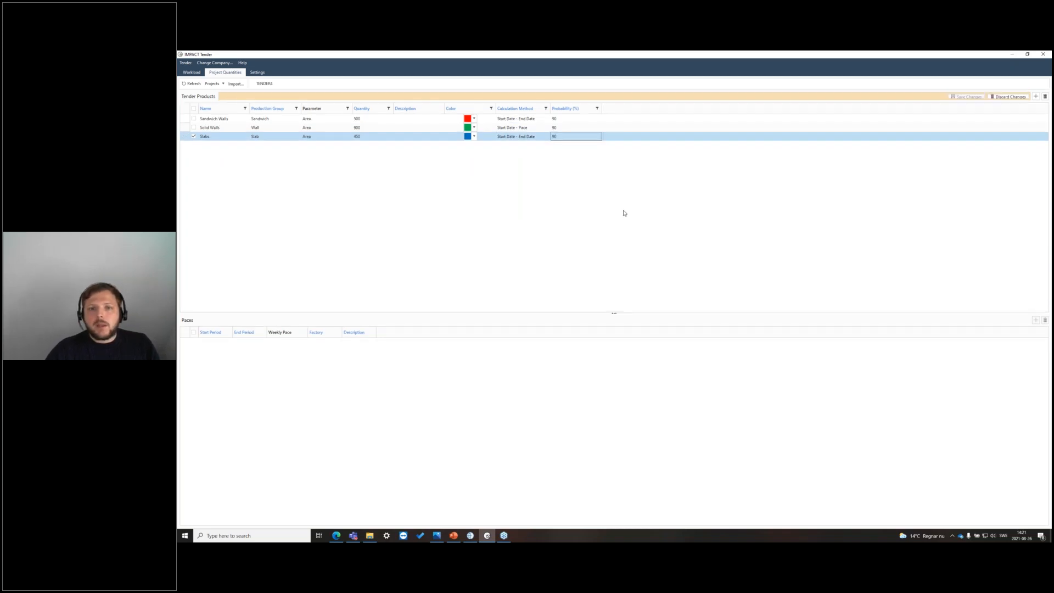
Add a pace to the Slabs product and set its start period to 15 November 2021 (2021-W46)
right_click(215, 357)
left_click(230, 362)
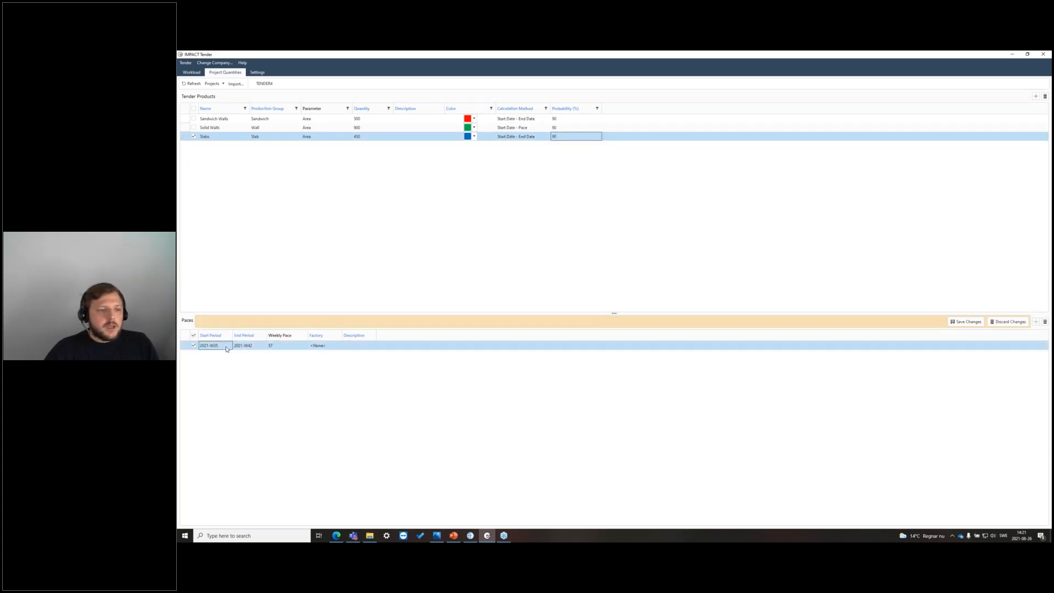
left_click(195, 72)
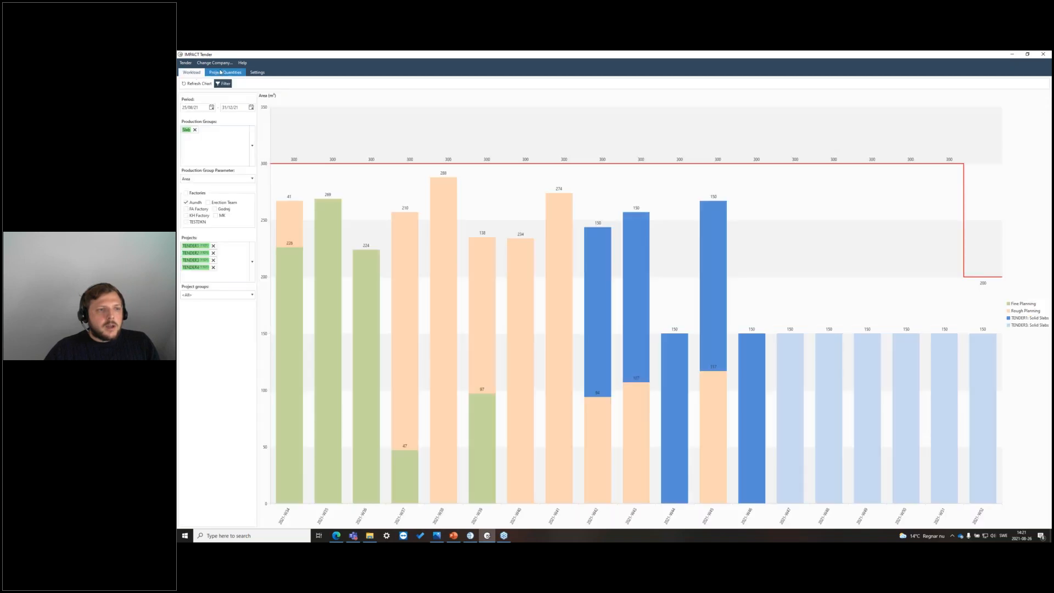
left_click(220, 72)
left_click(230, 346)
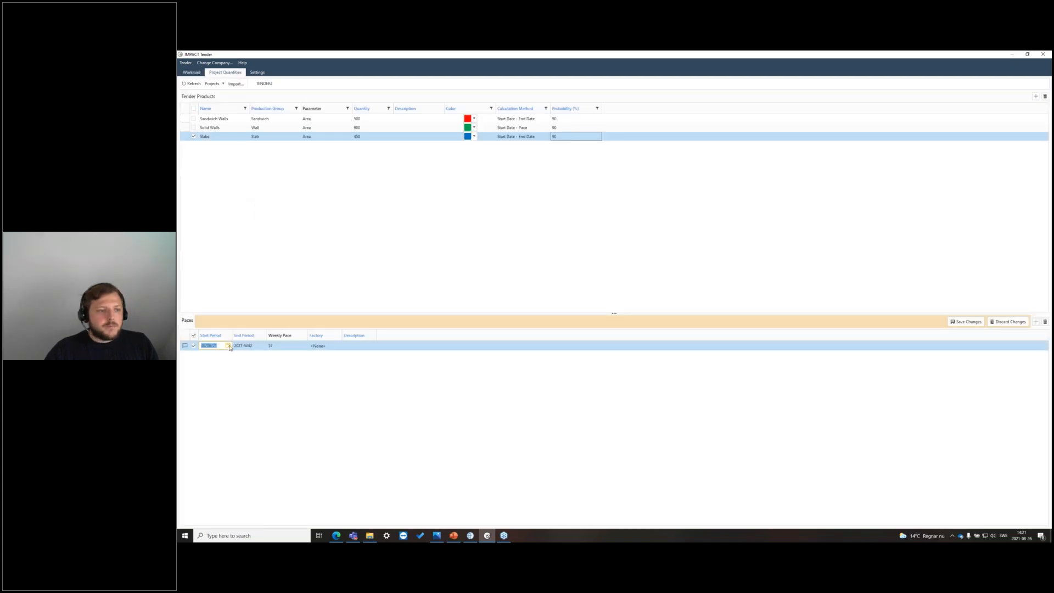
left_click(229, 346)
left_click(265, 357)
left_click(266, 356)
left_click(266, 356)
left_click(213, 394)
Set the Slabs pace's end period to 20 December 2021 and its factory to Aundh, and save the changes
left_click(262, 347)
left_click(262, 346)
left_click(299, 356)
left_click(301, 357)
left_click(248, 402)
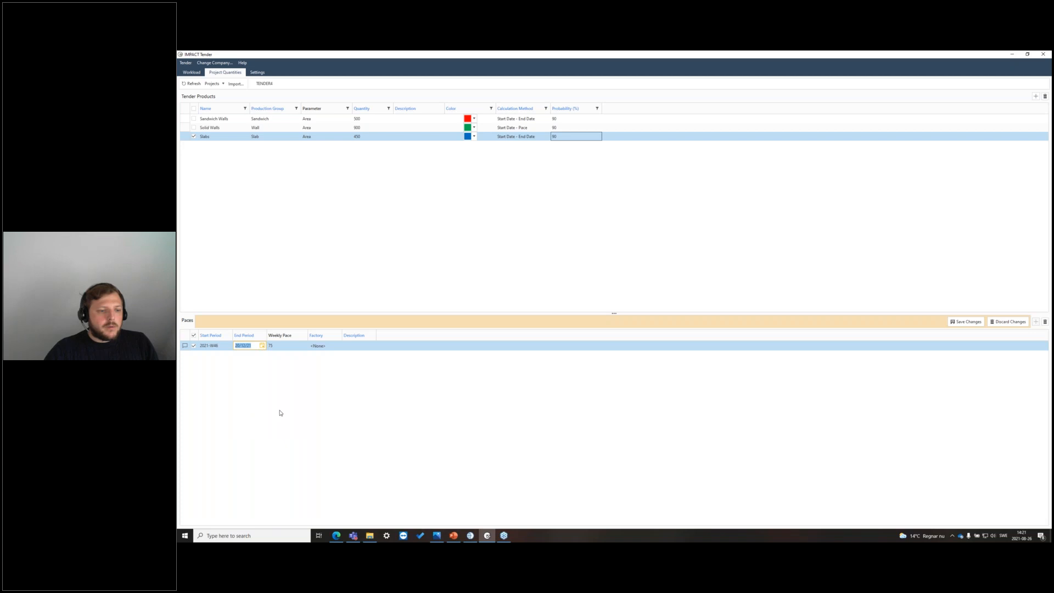
left_click(327, 350)
left_click(323, 362)
left_click(966, 322)
Add Sandwich and Wall to the workload chart's production groups alongside Slab and refresh the chart
left_click(191, 72)
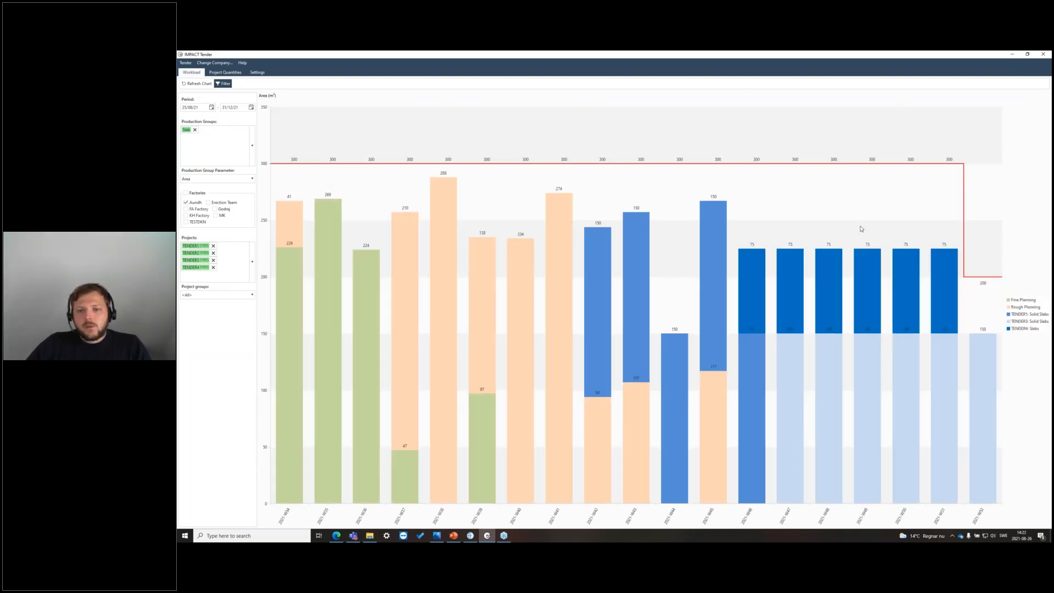
left_click(203, 130)
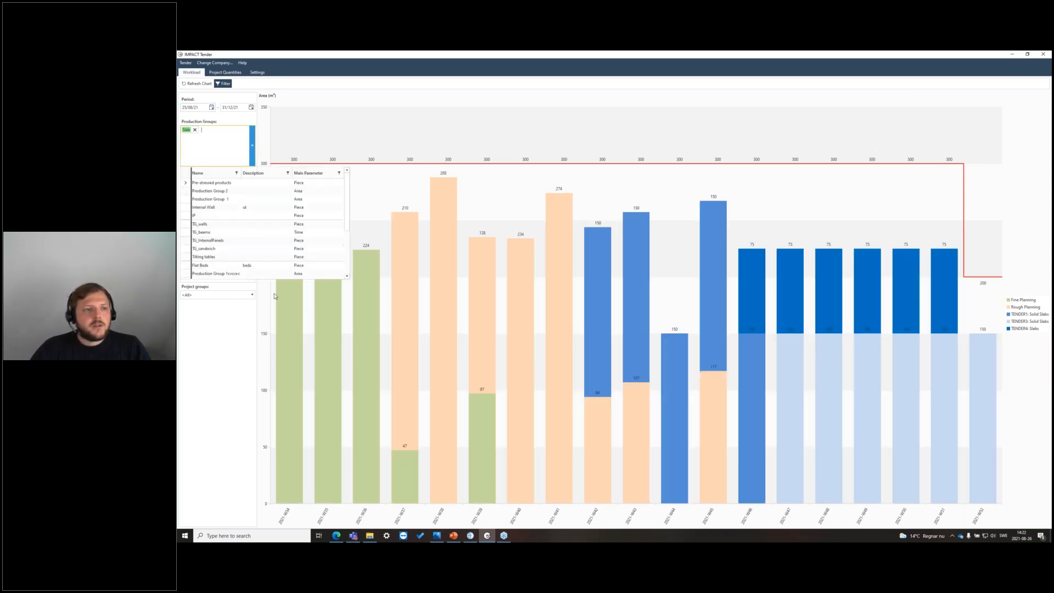
scroll(235, 241, "down", 3)
left_click(228, 241)
left_click(230, 233)
left_click(226, 158)
left_click(198, 84)
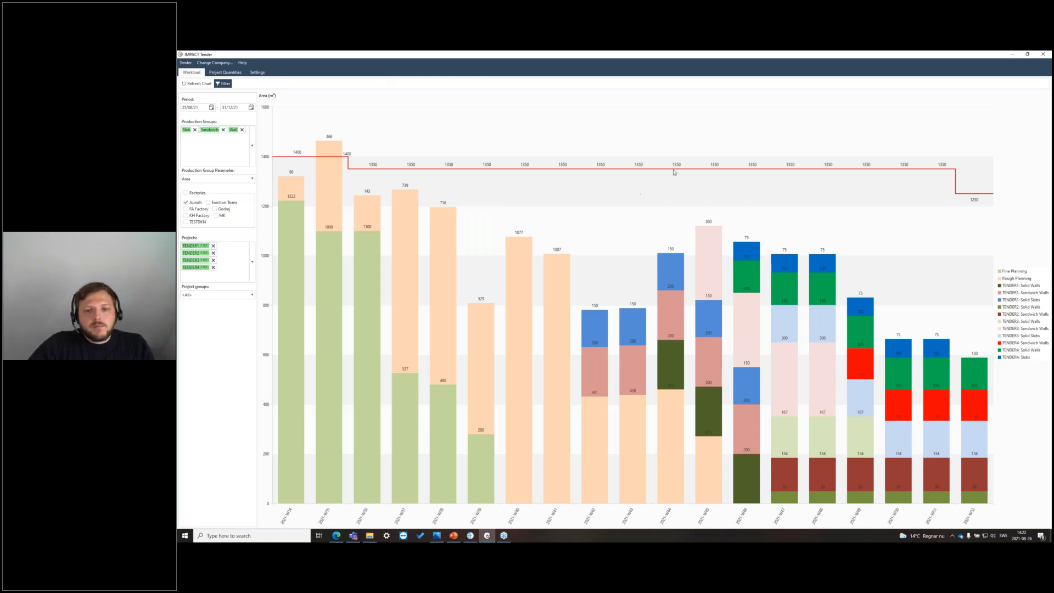
Set the Slabs product's quantity to 800 and save both the product and its recalculated pace
left_click(240, 71)
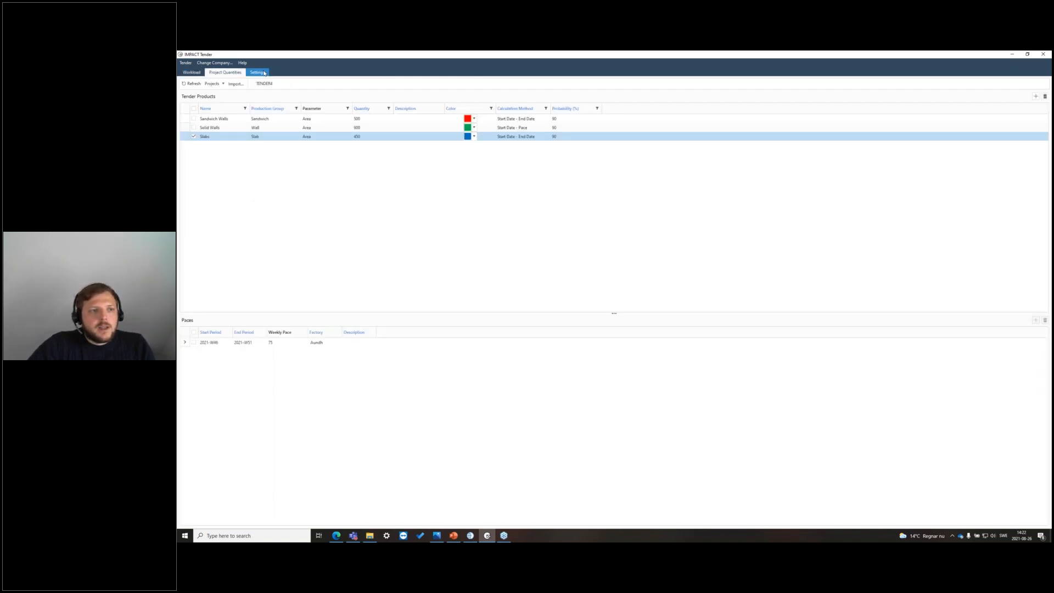
left_click(368, 139)
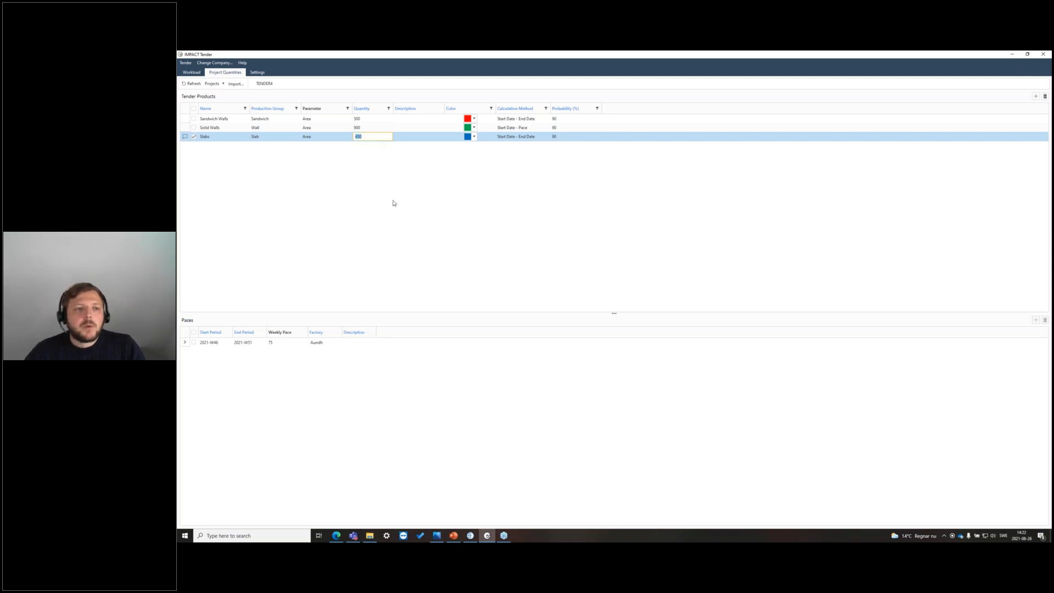
type("800")
left_click(976, 102)
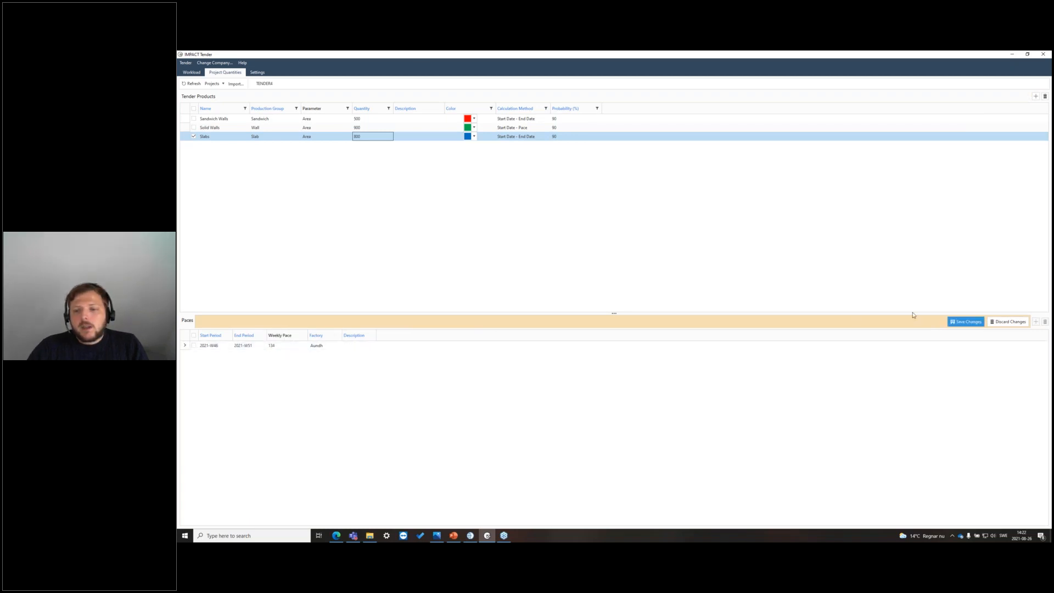
left_click(967, 321)
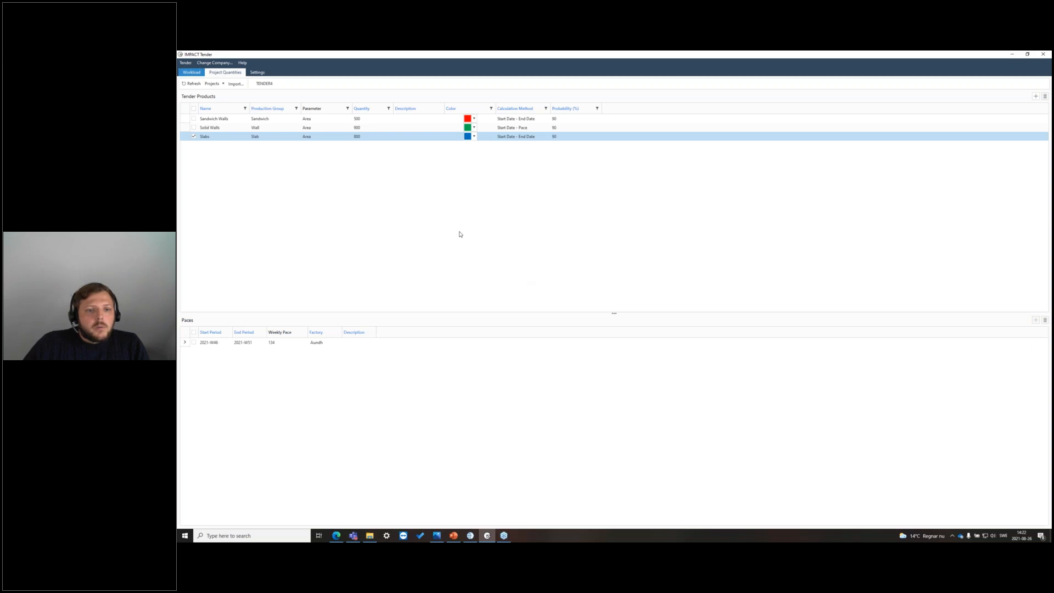
Remove Sandwich and Wall from the workload chart's production groups and refresh the chart to show only Slab
left_click(191, 72)
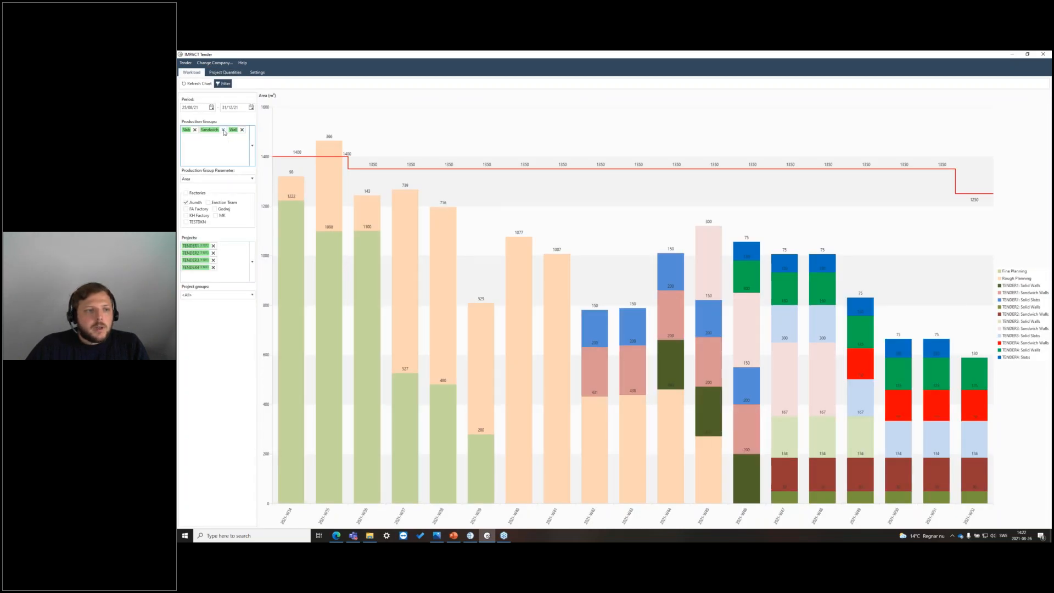
left_click(223, 131)
left_click(213, 130)
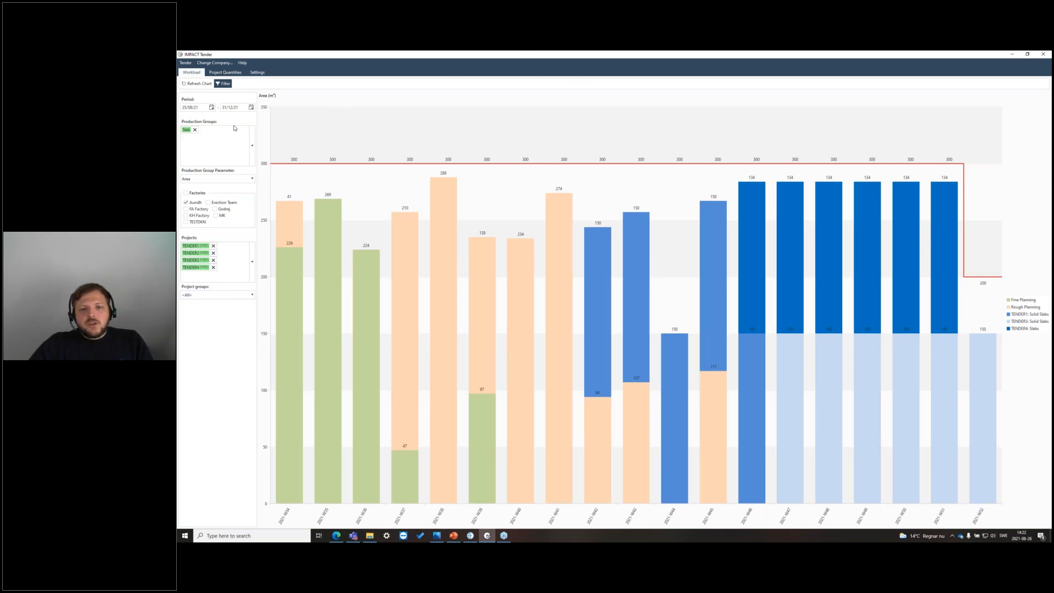
Set the Slabs pace's end period to 13 December 2021 and save the changes
left_click(225, 73)
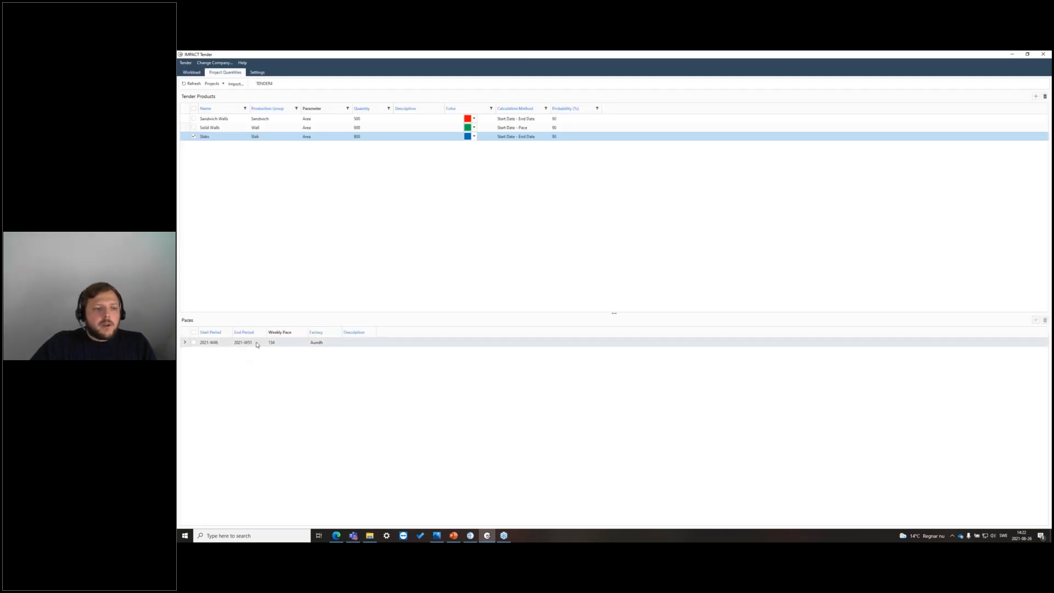
left_click(261, 344)
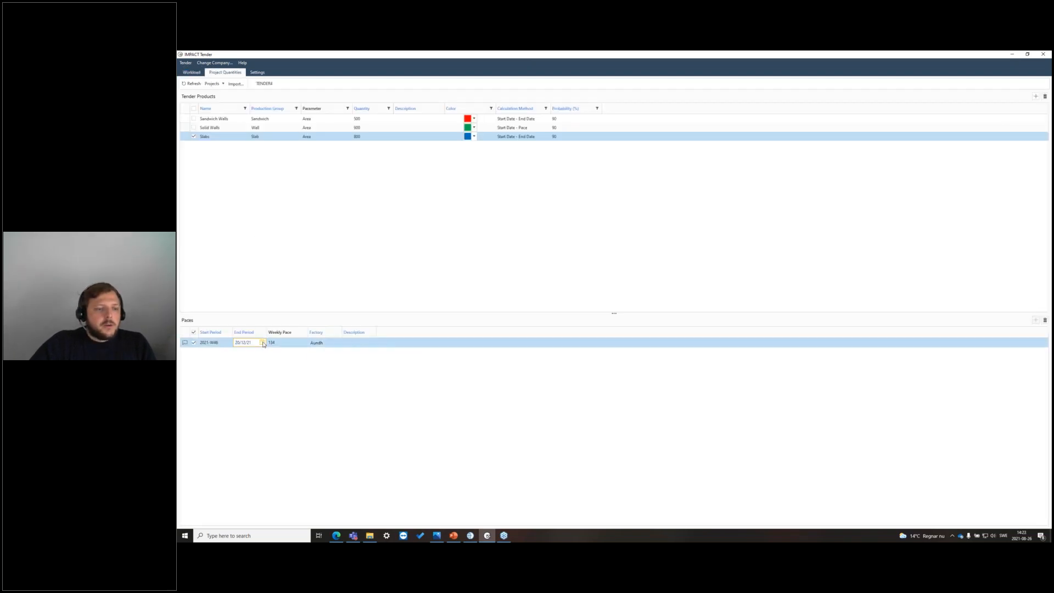
left_click(262, 342)
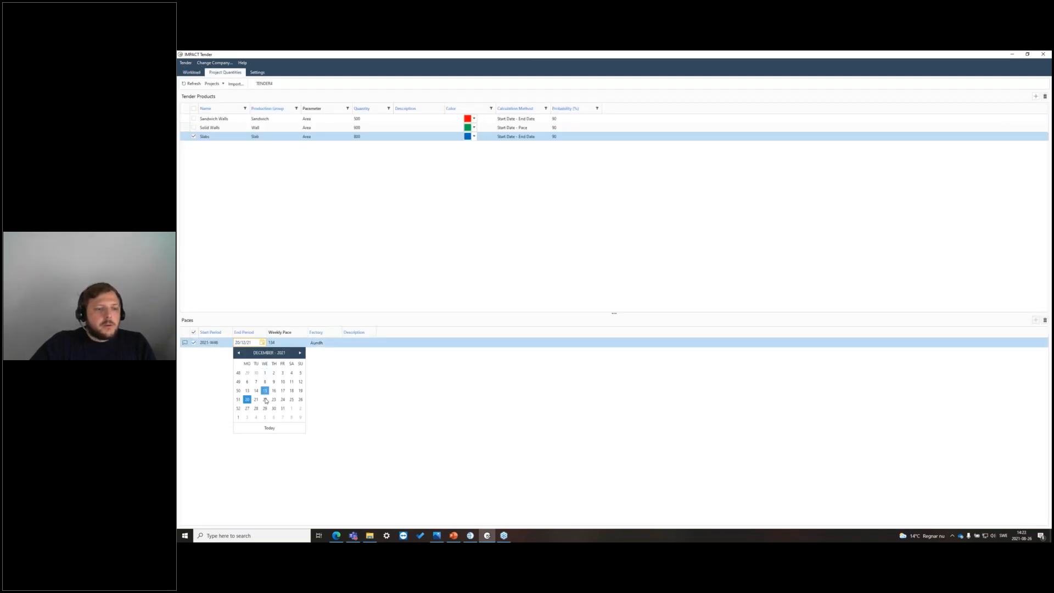
left_click(247, 390)
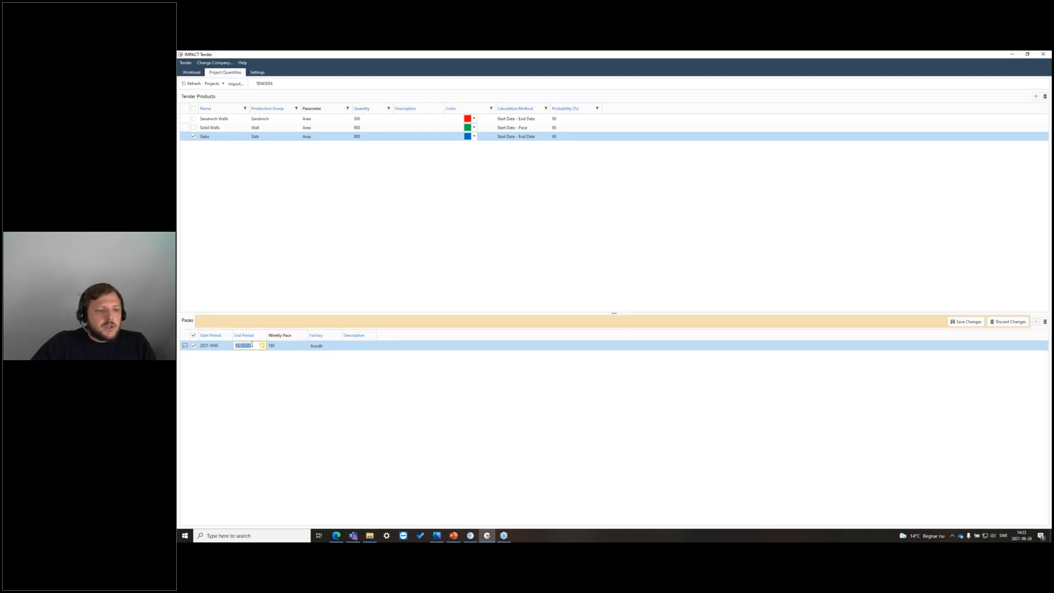
left_click(966, 323)
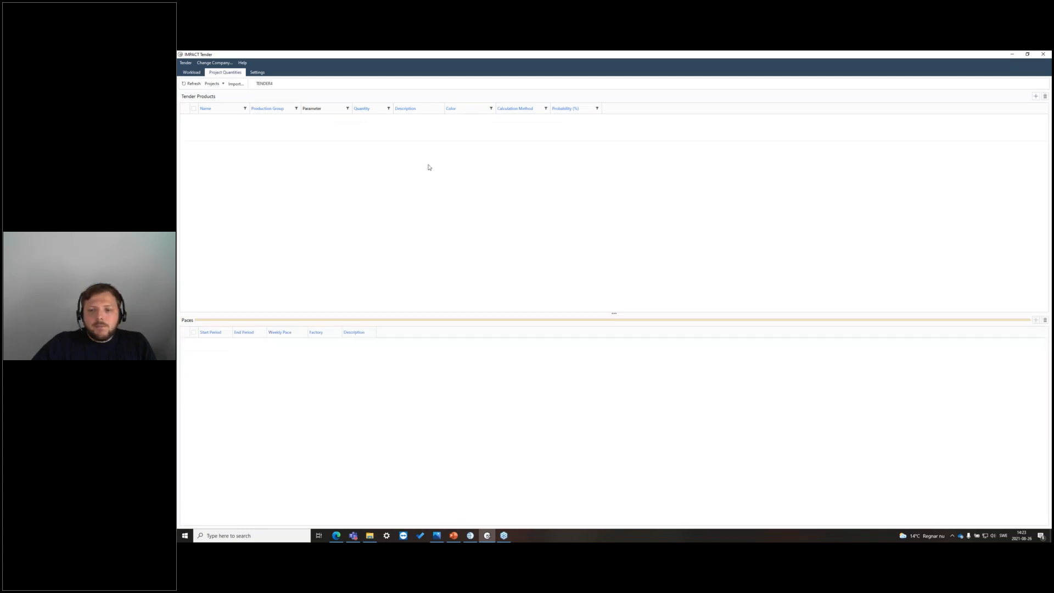
Set the Slabs pace's end period to 20 December 2021 and save the change
left_click(192, 72)
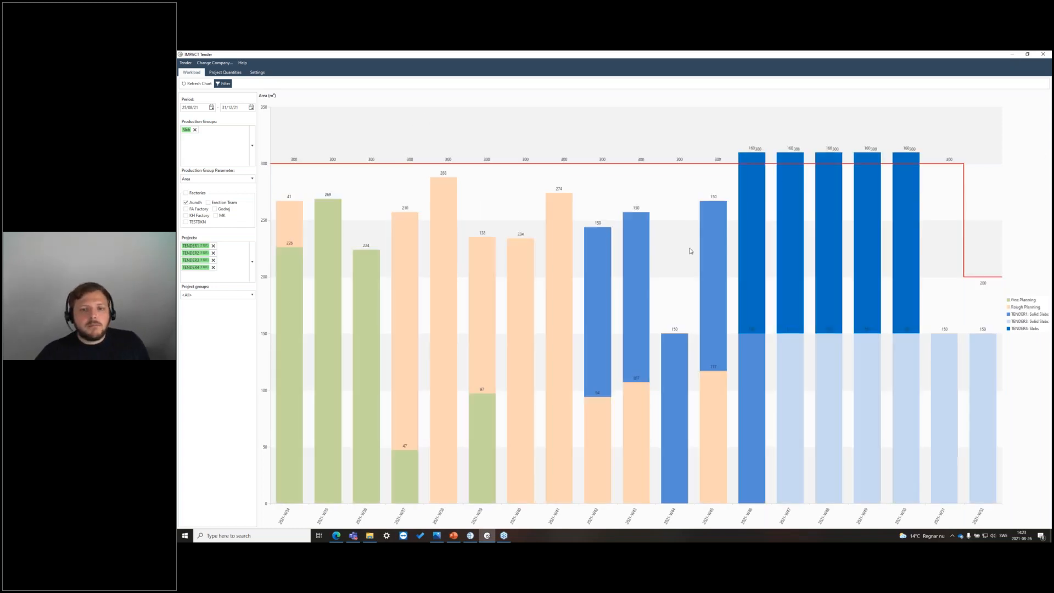
left_click(225, 72)
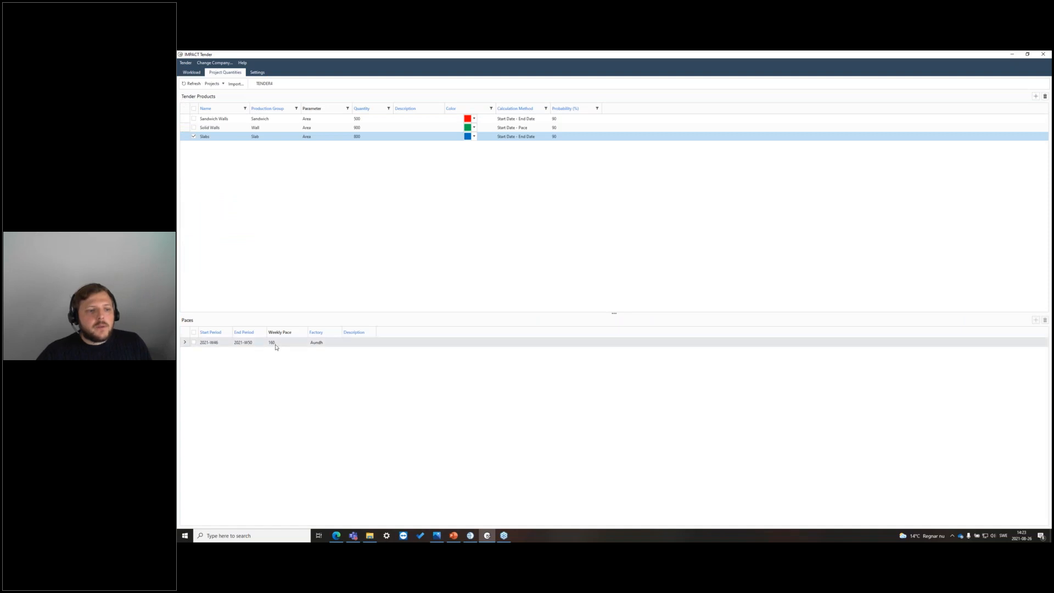
left_click(257, 342)
left_click(262, 342)
left_click(247, 399)
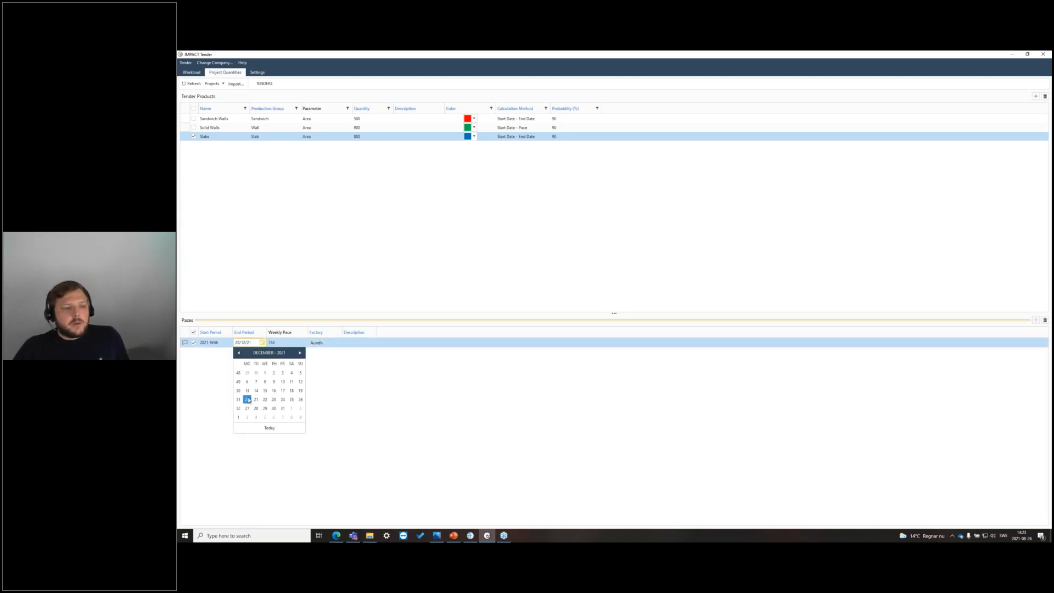
left_click(965, 325)
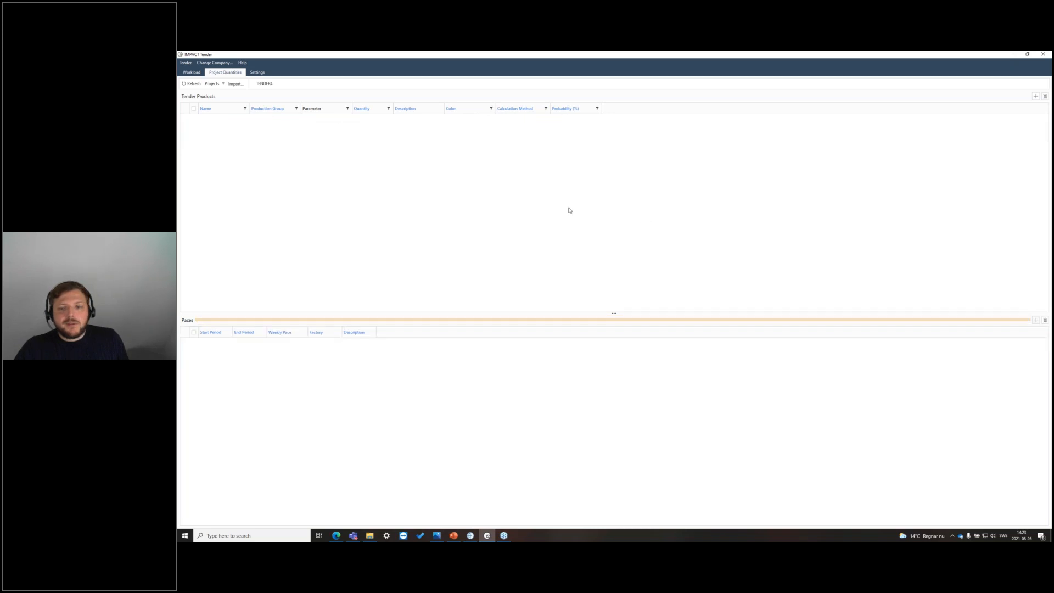
In the workload chart, add Sandwich and Wall to the production groups alongside Slab and refresh the chart
left_click(187, 73)
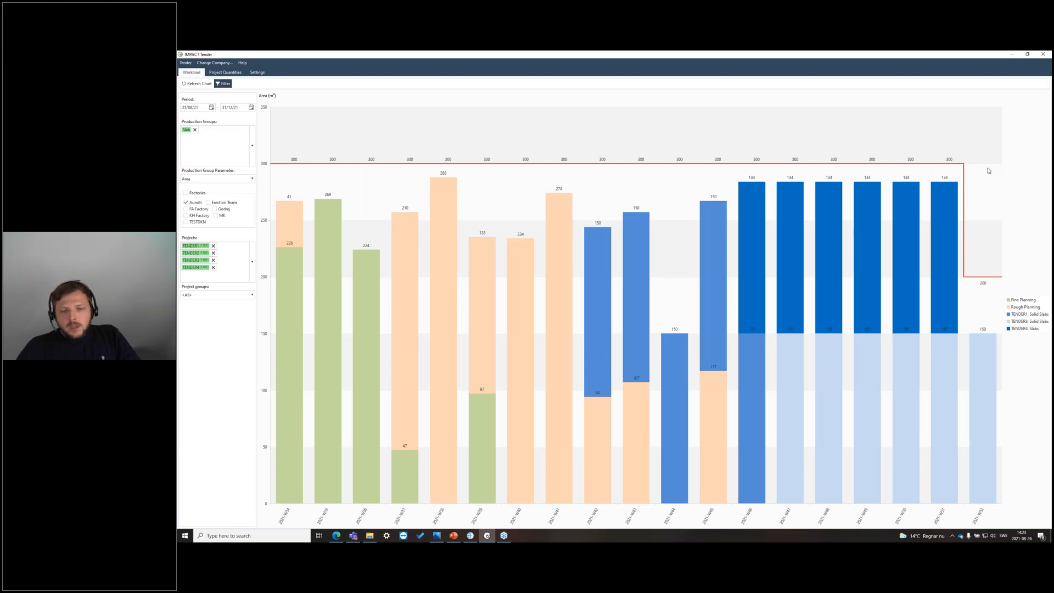
left_click(252, 145)
scroll(237, 219, "down", 3)
left_click(224, 240)
left_click(223, 233)
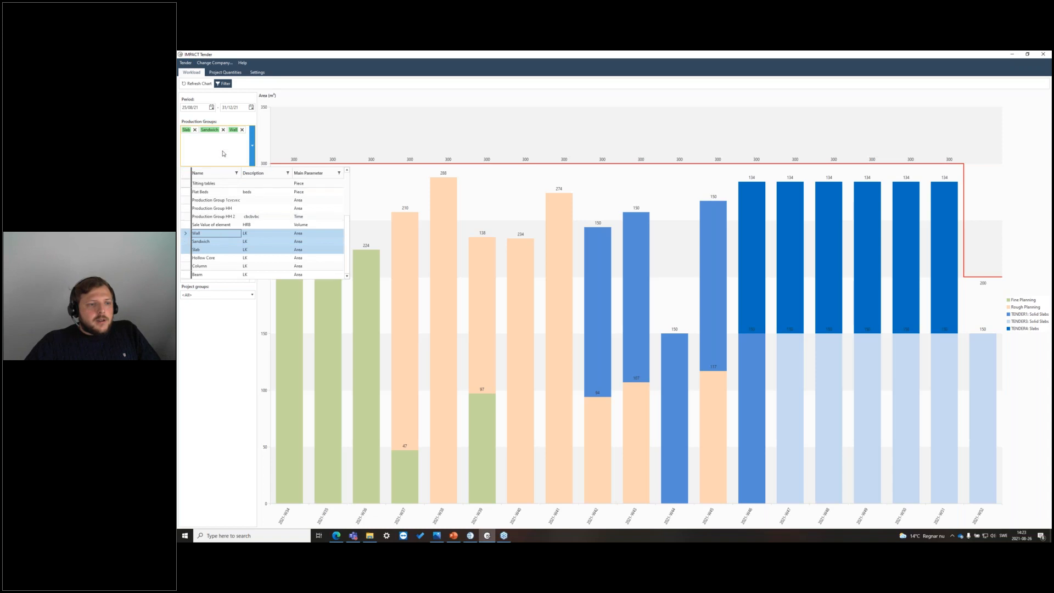
left_click(223, 153)
left_click(185, 86)
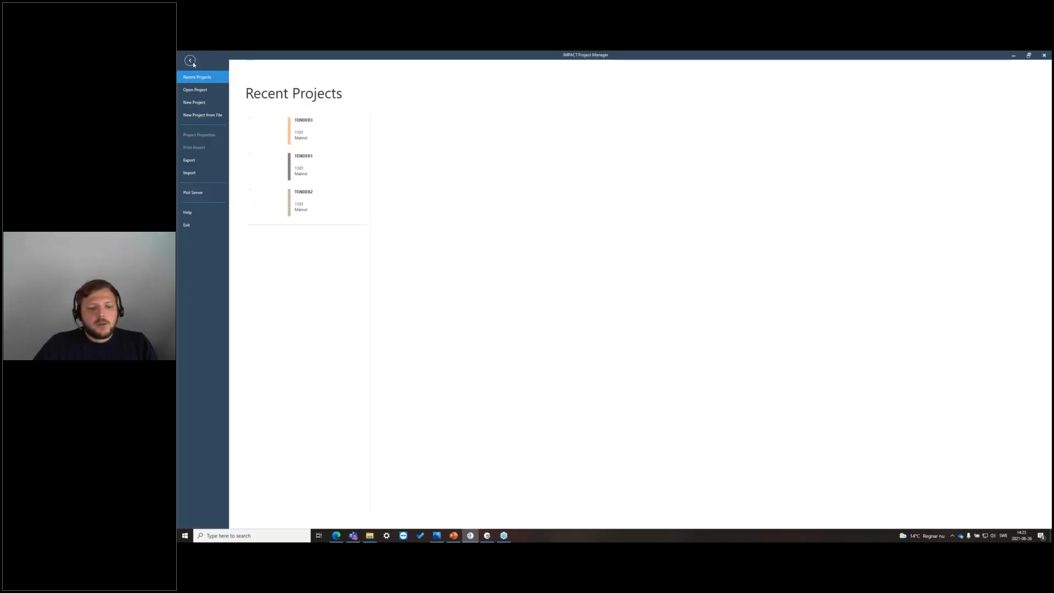
In IMPACT Project Manager, search the existing projects for "tend" and open TENDER4
left_click(200, 90)
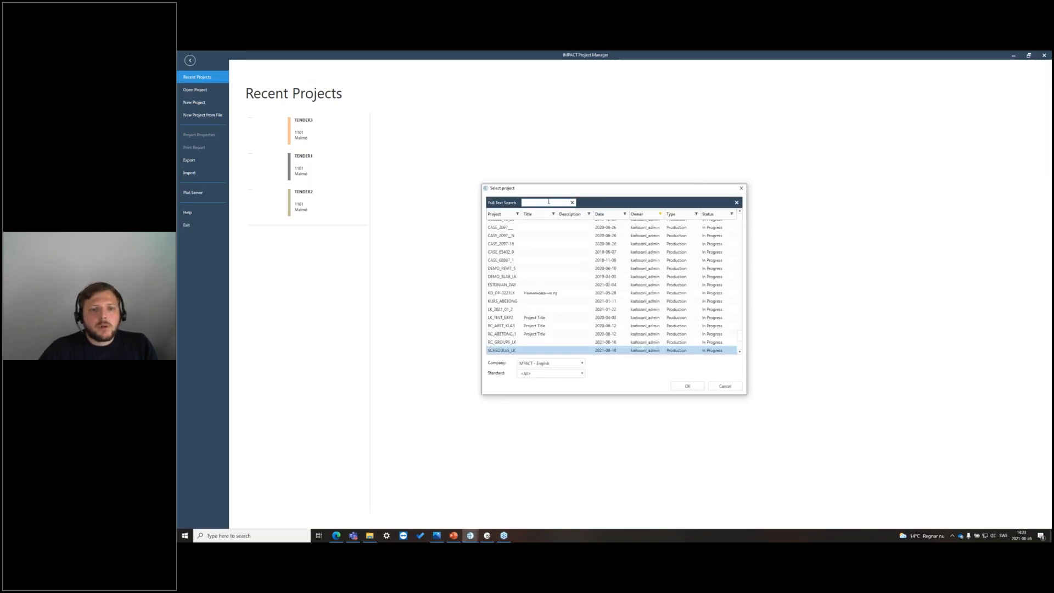
type("tn")
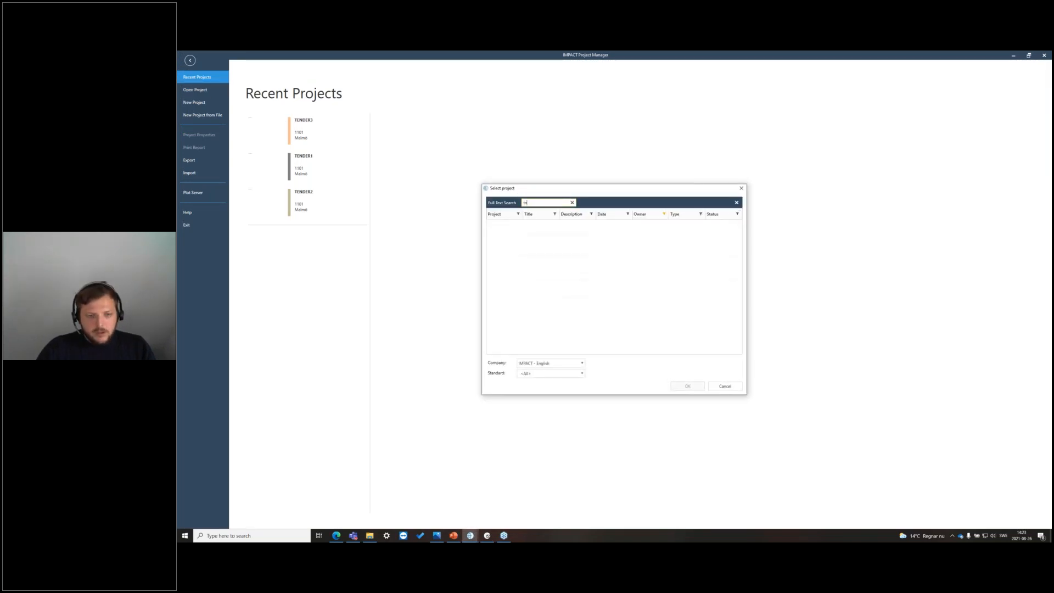
type("end")
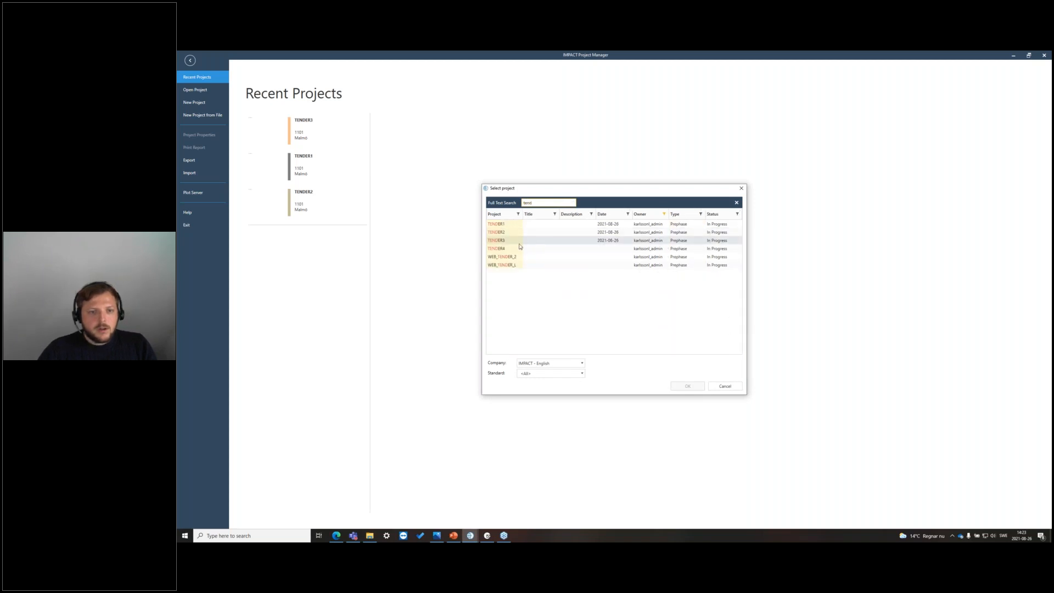
left_click(510, 250)
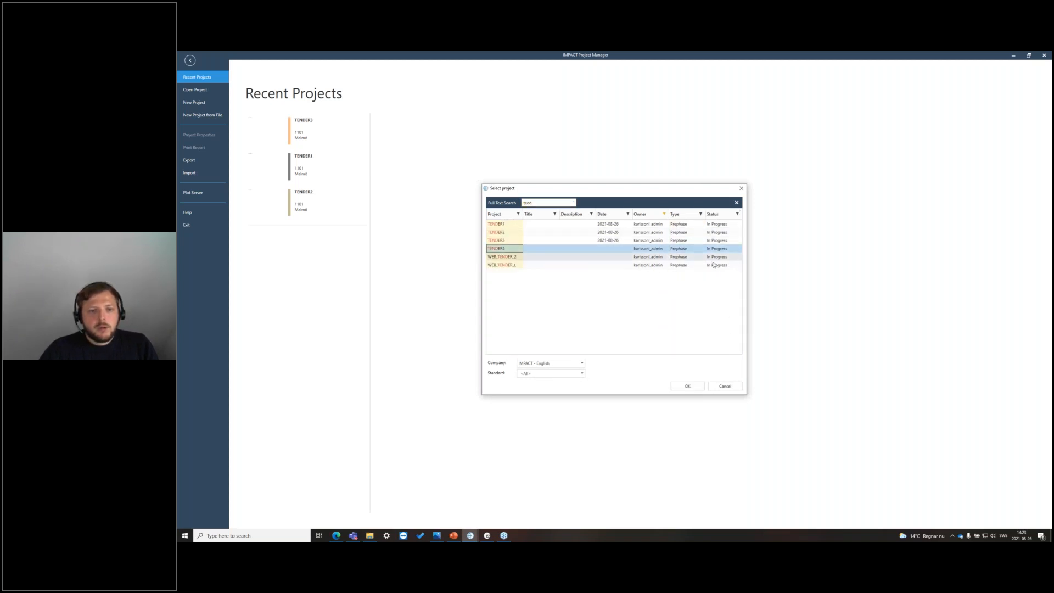
left_click(696, 387)
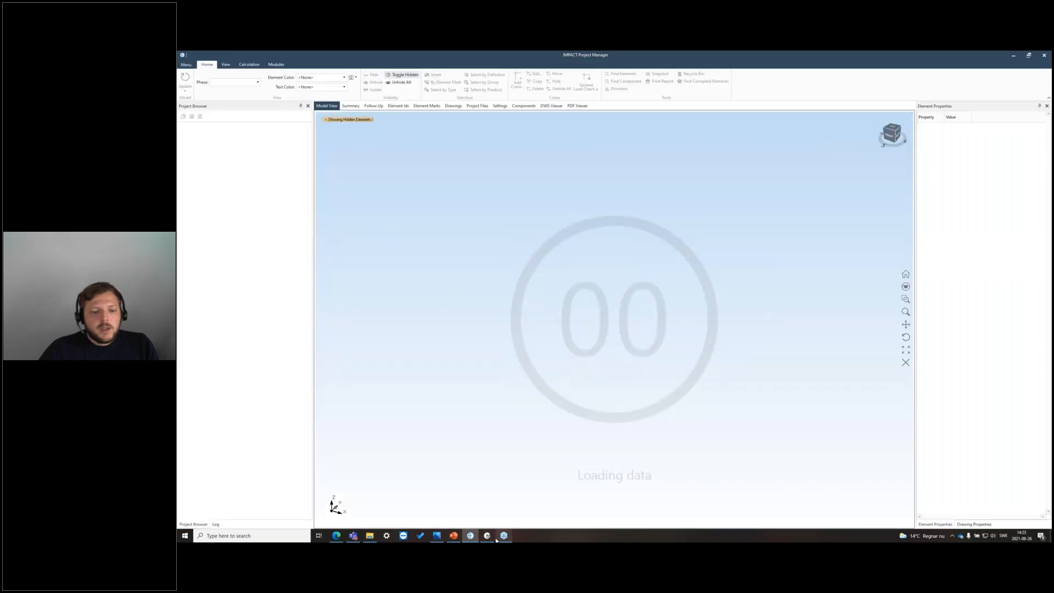
Change the TENDER4 project's type to Production in its project properties and return to the IMPACT Tender workload chart
left_click(488, 537)
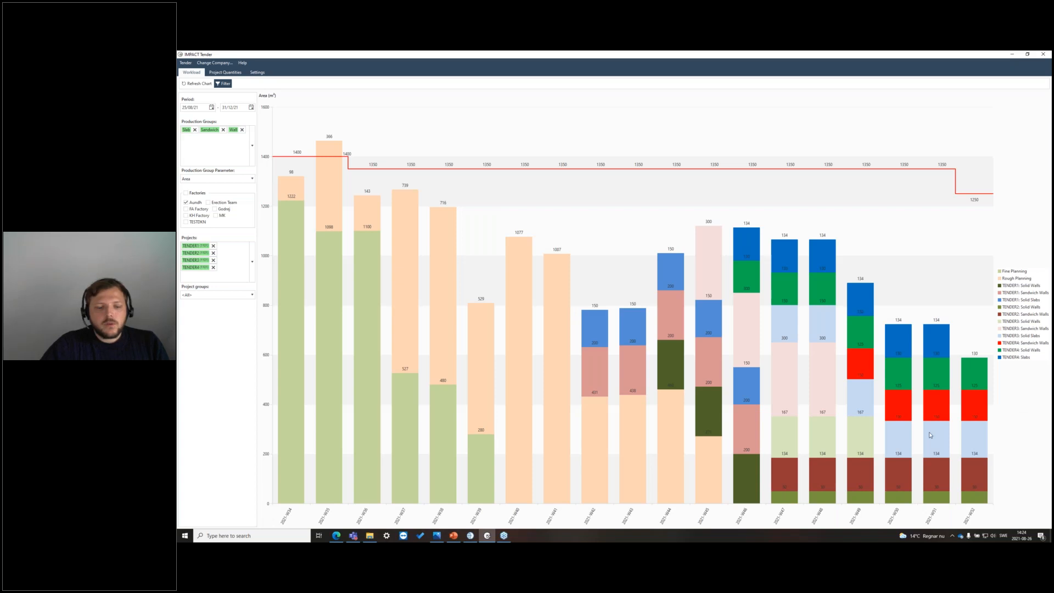
left_click(470, 535)
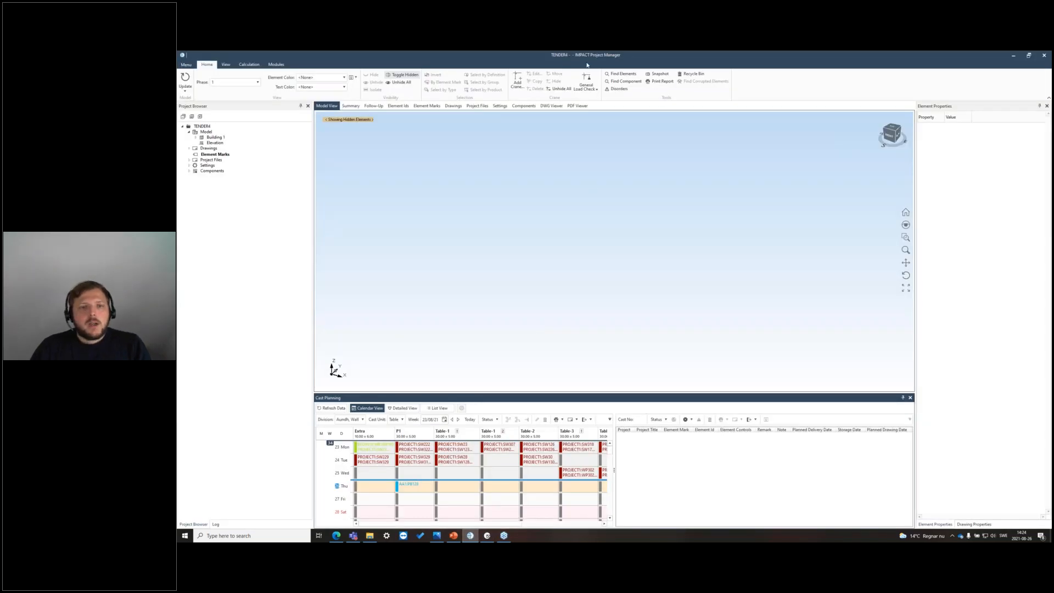
right_click(203, 127)
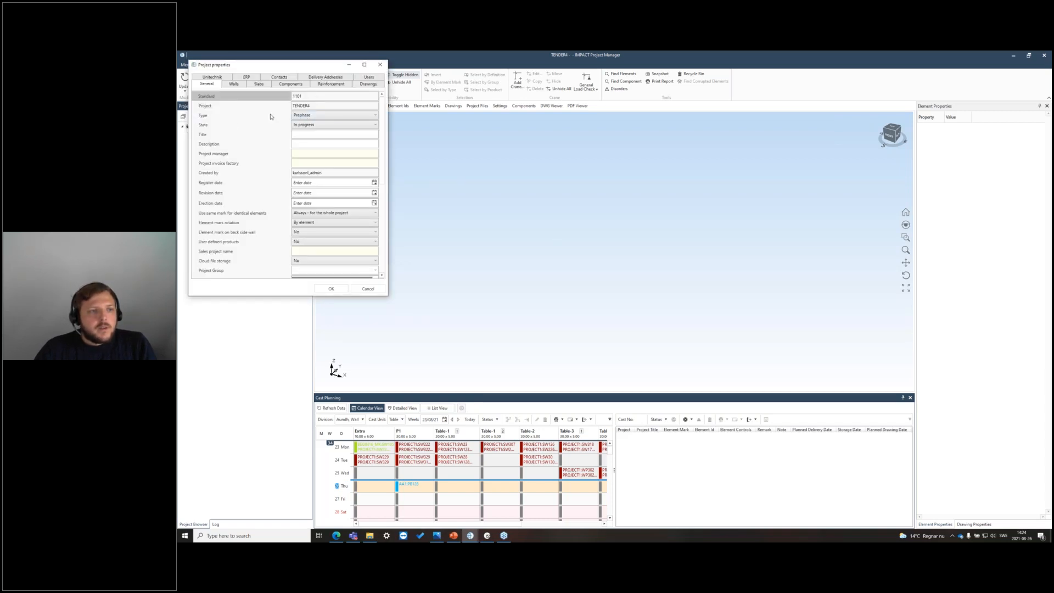
left_click(350, 117)
left_click(345, 132)
left_click(347, 289)
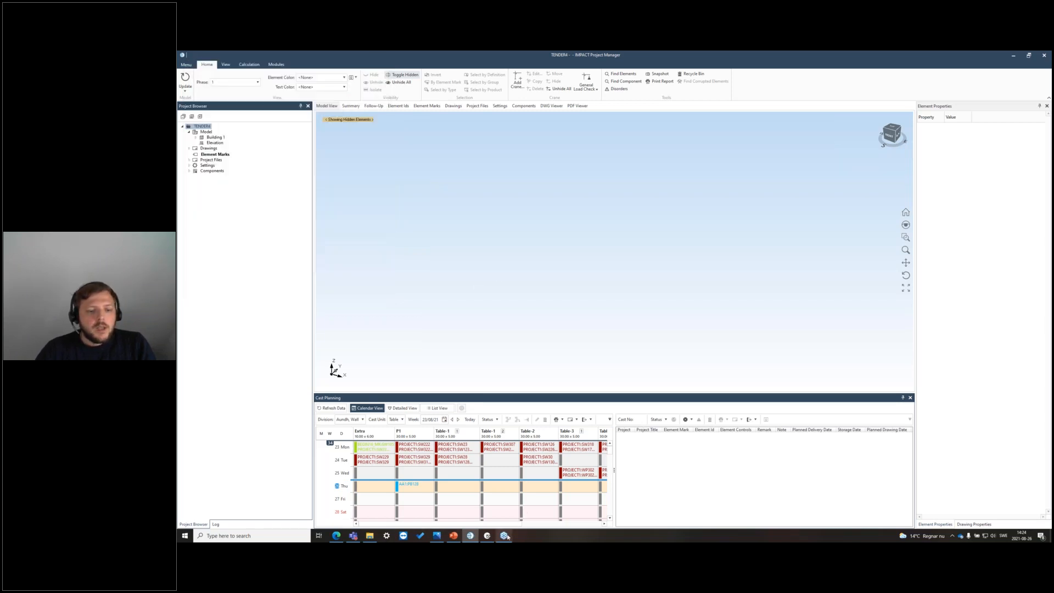
mouse_move(487, 536)
left_click(488, 516)
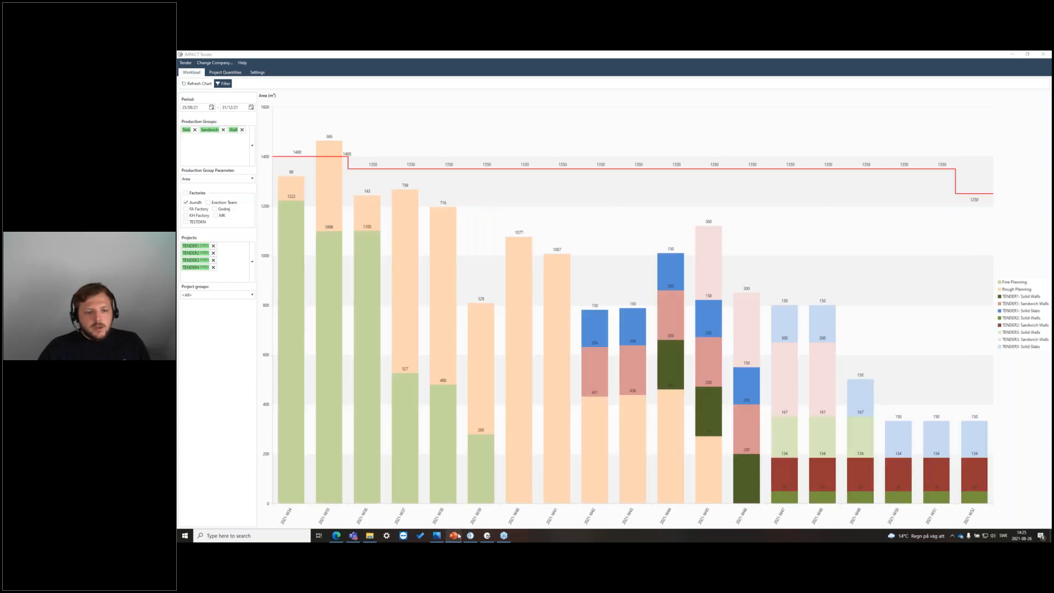
Switch to the PowerPoint presentation, run the slide show and advance to the Q&A slide
mouse_move(453, 535)
left_click(457, 514)
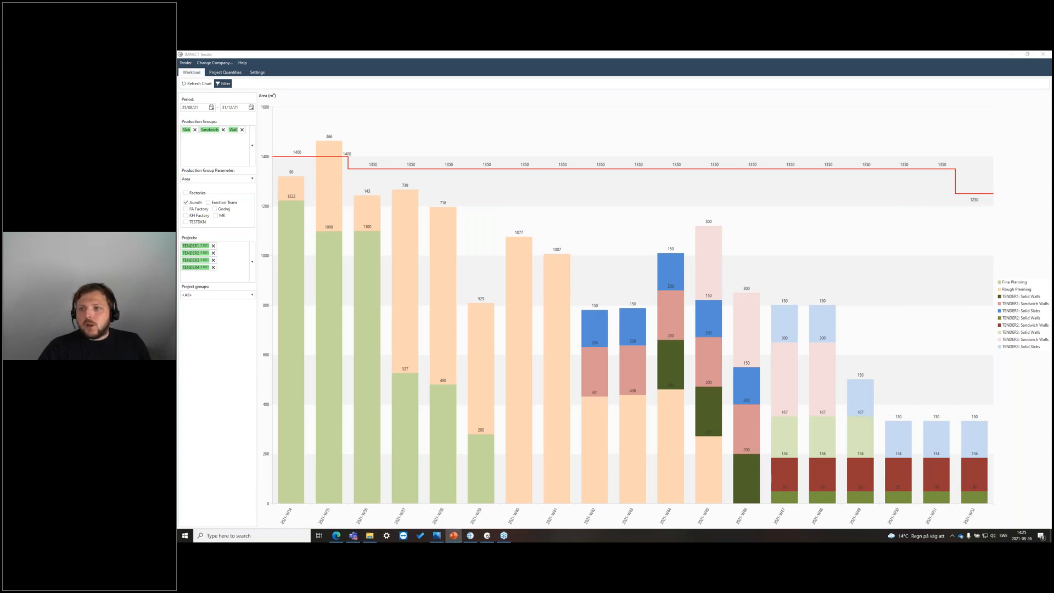
key("F5")
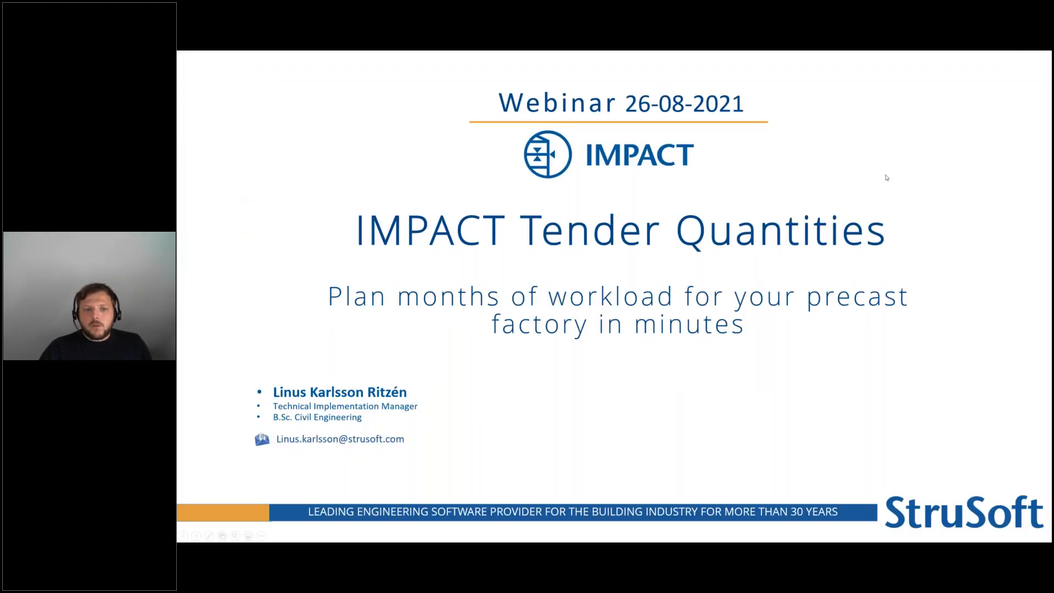
left_click(724, 240)
left_click(724, 240)
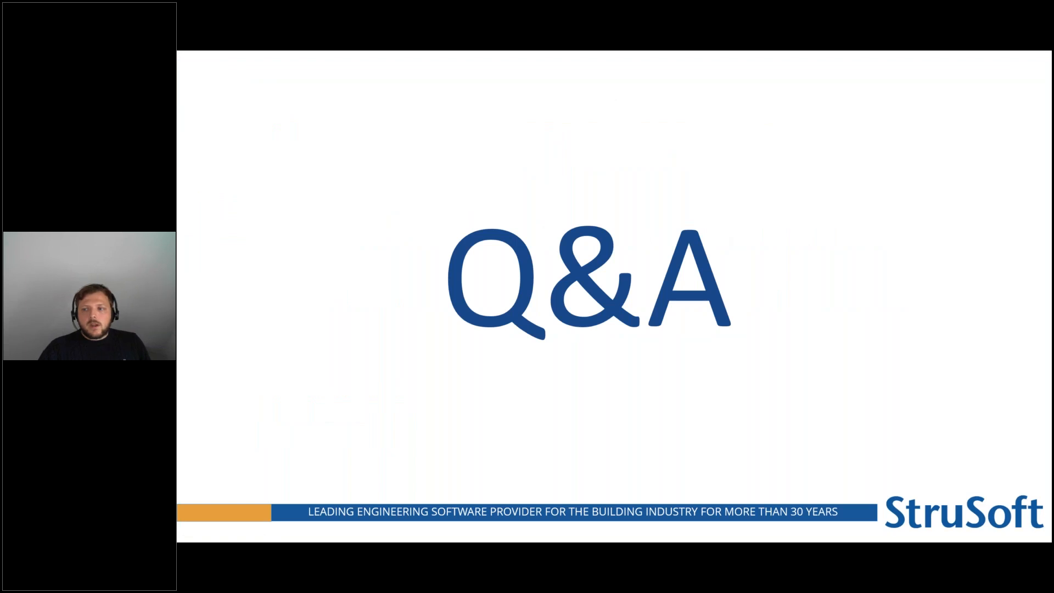
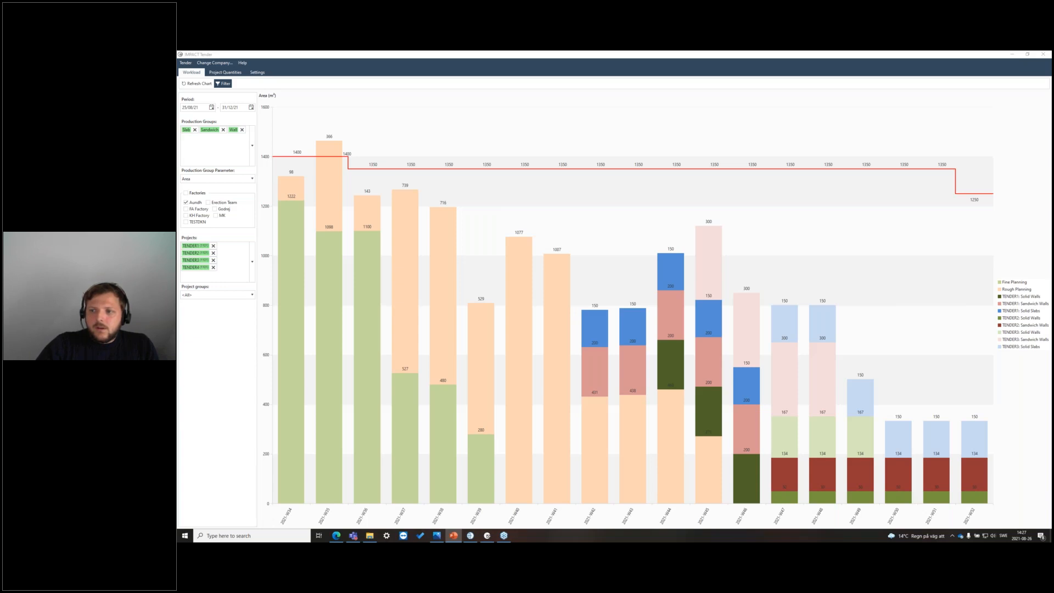
Switch to IMPACT Project Manager, search the projects for "proj" and open PROJECT5
left_click(471, 535)
left_click(191, 62)
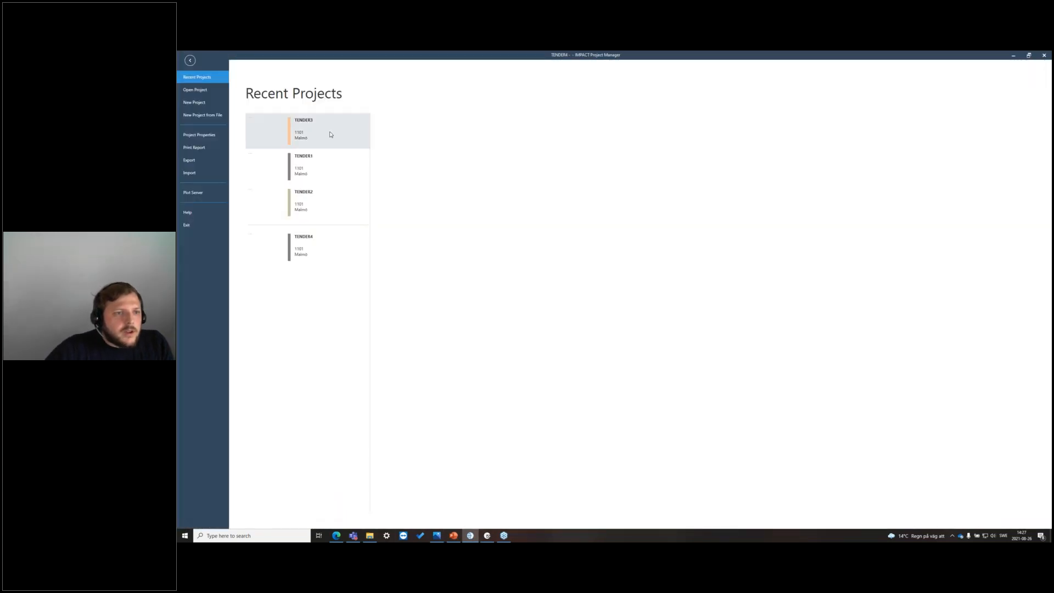
left_click(195, 90)
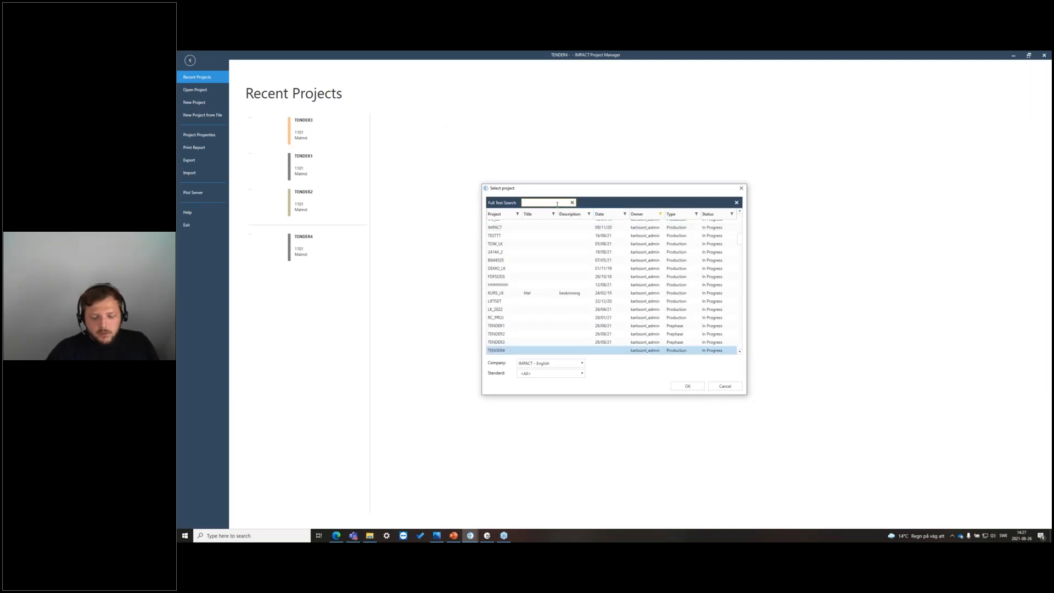
left_click(557, 204)
type("apro")
type("proj")
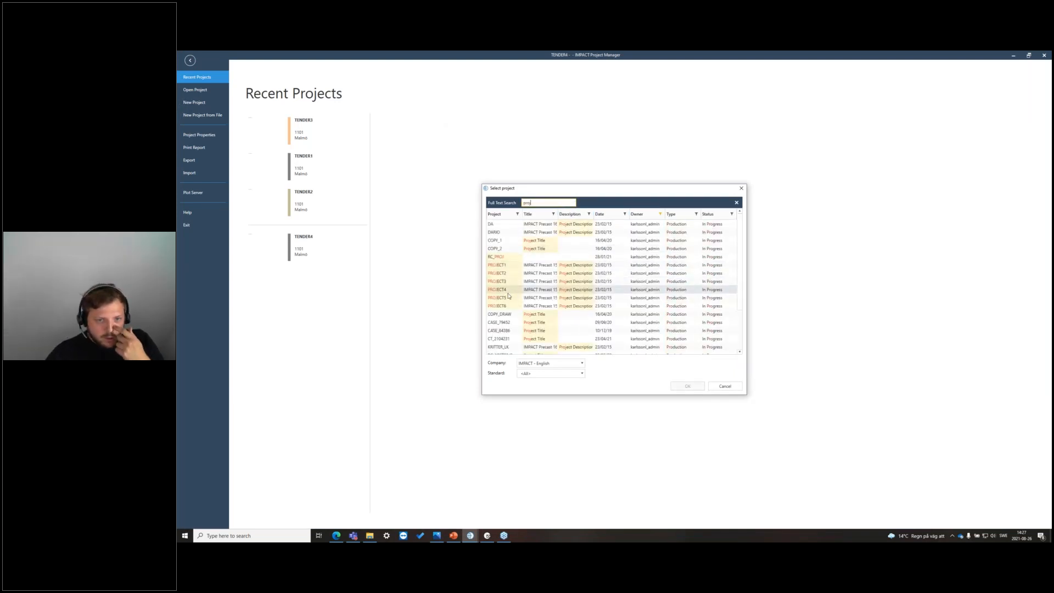
left_click(511, 298)
left_click(687, 386)
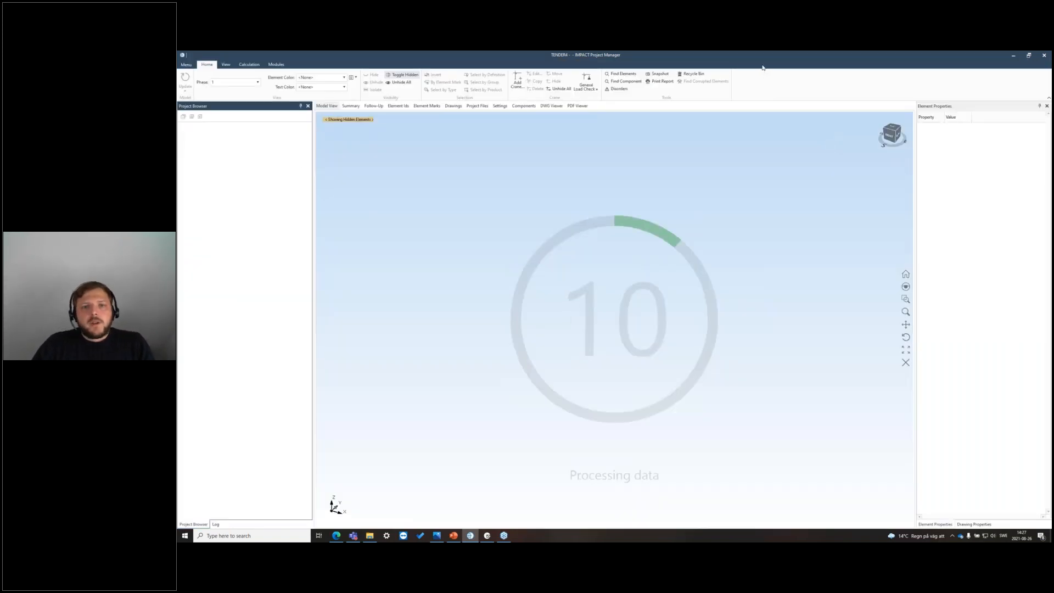
Enlarge the Cast Planning area below the PROJECT5 model and colour the model's elements by Cast
left_click(487, 535)
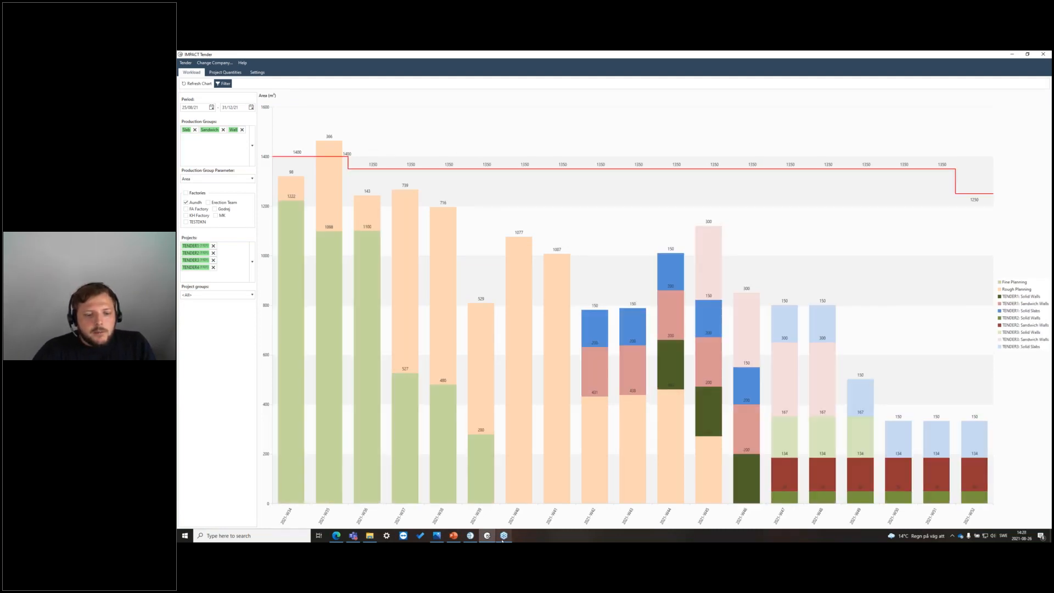
left_click(470, 535)
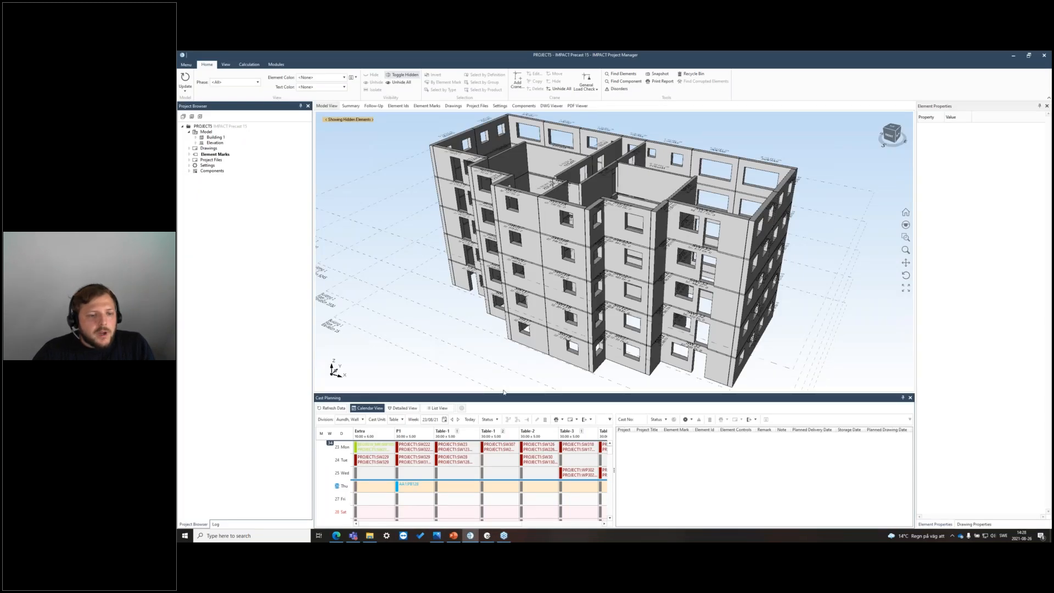
left_click_drag(502, 395, 511, 352)
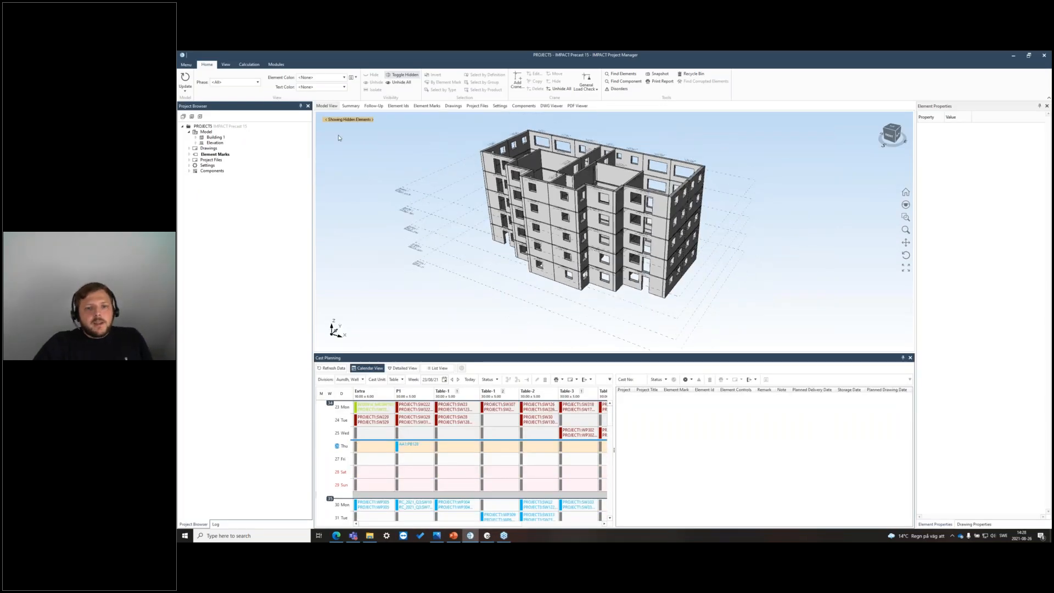
left_click(343, 78)
scroll(327, 124, "up", 5)
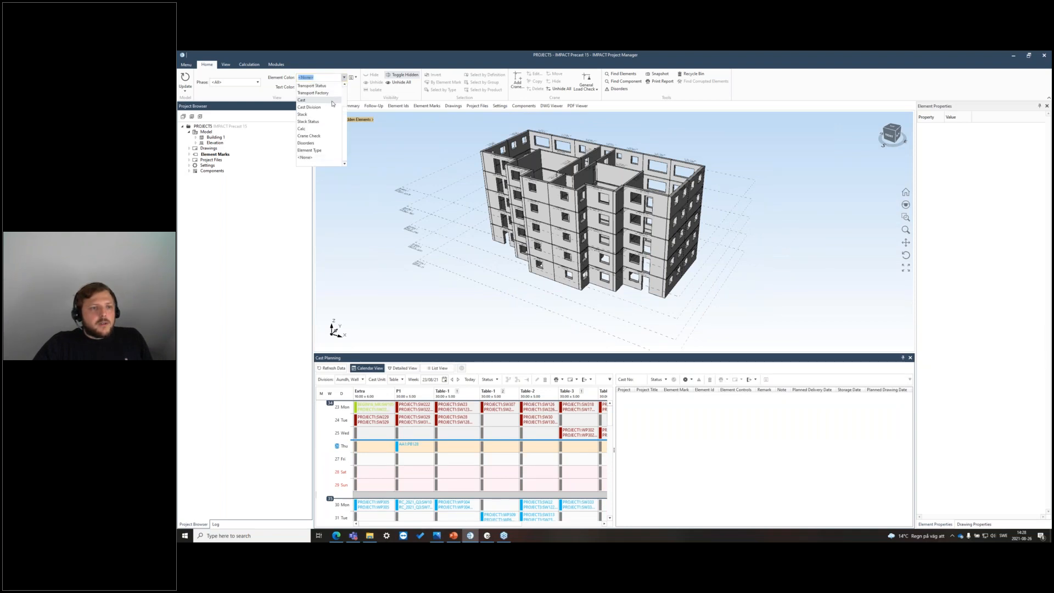
left_click(310, 129)
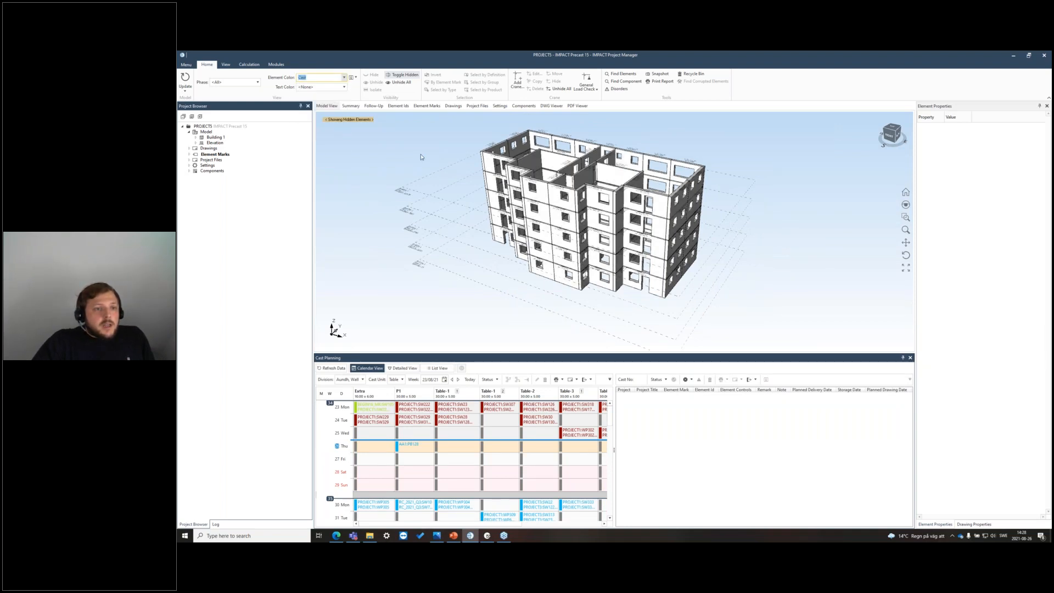
mouse_move(694, 308)
left_mouse_down()
mouse_move(699, 299)
mouse_move(769, 299)
mouse_move(788, 330)
mouse_move(717, 283)
mouse_move(698, 303)
mouse_move(757, 315)
mouse_move(699, 303)
left_mouse_up()
scroll(434, 138, "up", 2)
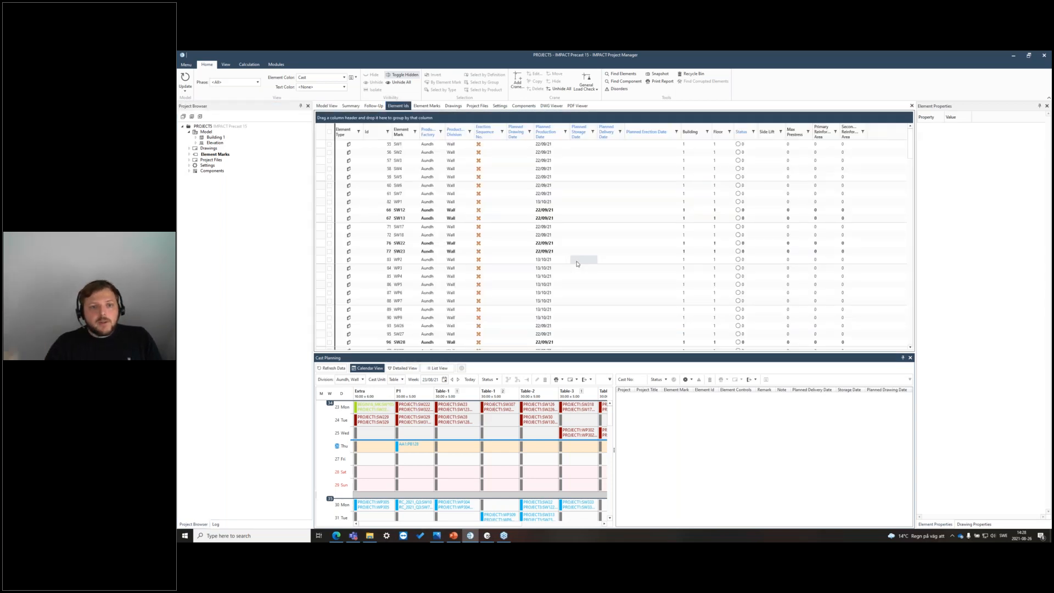
Filter the element ID list to elements with an empty Planned Production Date
scroll(585, 254, "down", 10)
left_click(565, 132)
left_click(576, 152)
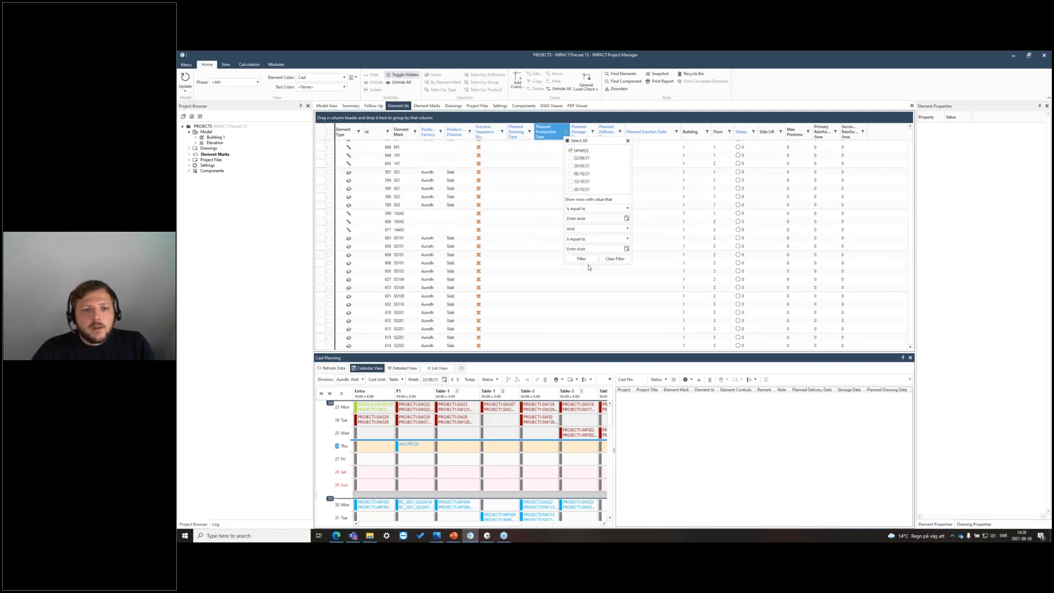
left_click(505, 191)
scroll(554, 198, "up", 1)
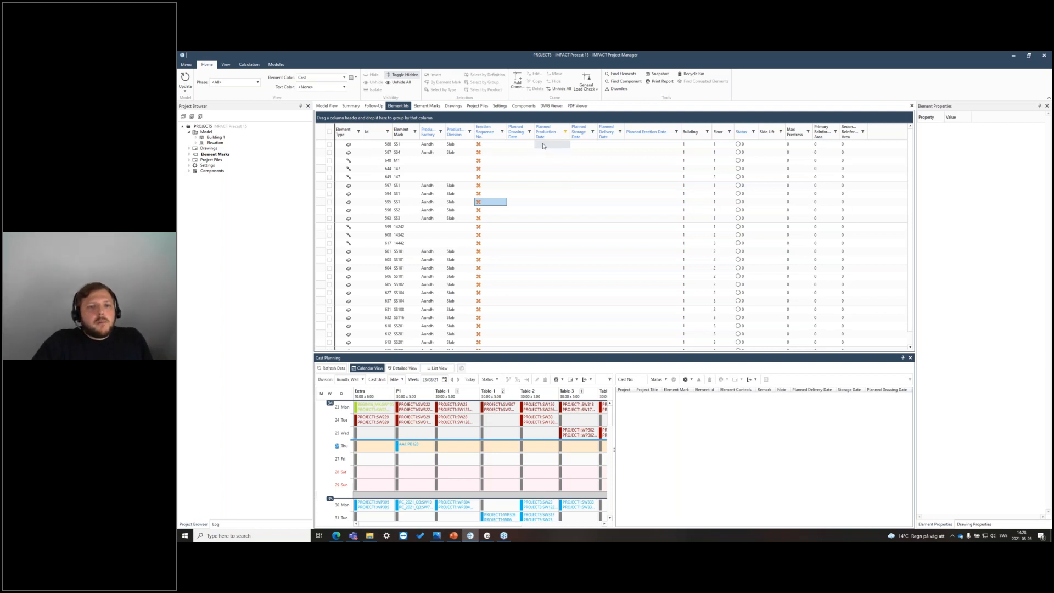
Set the Planned Erection Date of the visible filtered elements to 12/11/21
left_click_drag(662, 147, 668, 345)
right_click(661, 160)
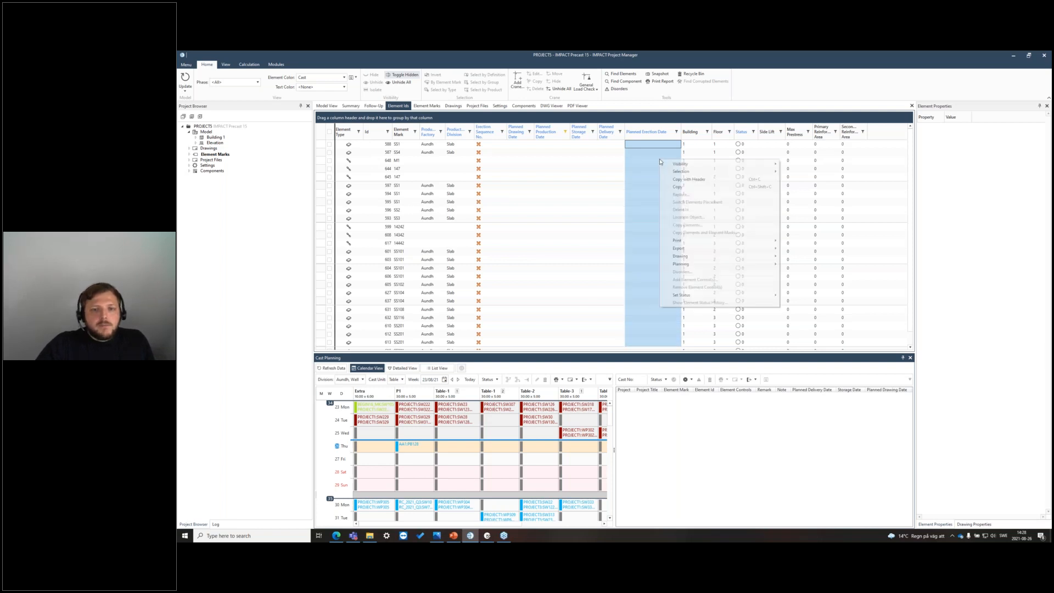
mouse_move(696, 264)
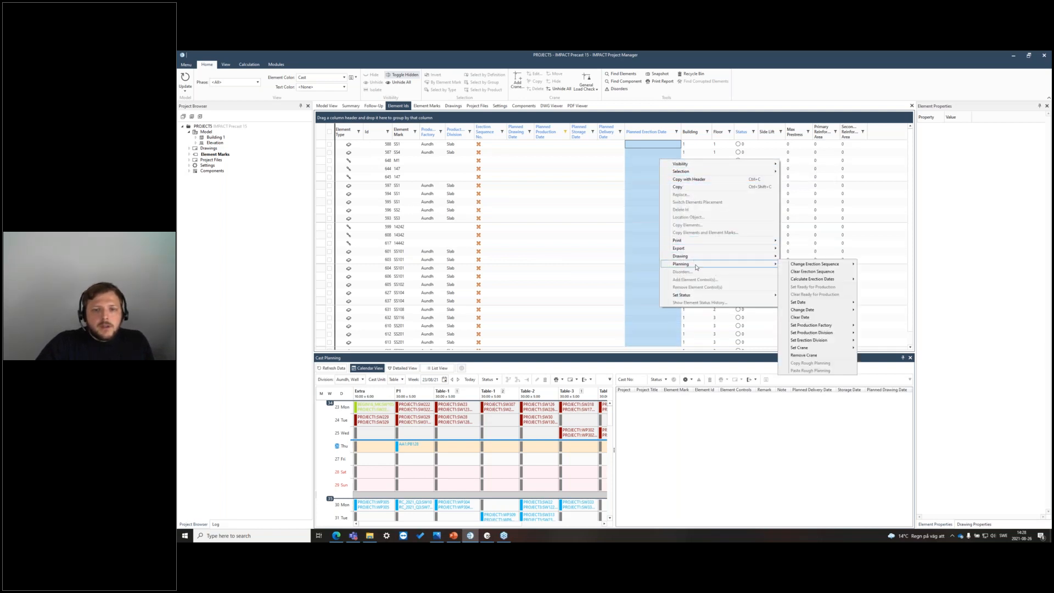
mouse_move(823, 301)
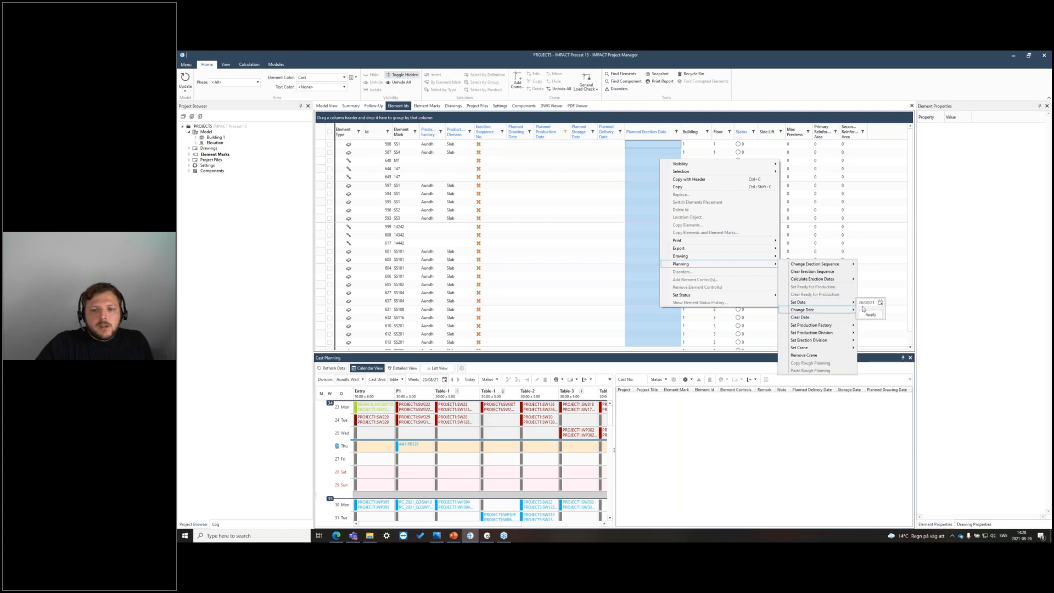
left_click(882, 301)
right_click(650, 160)
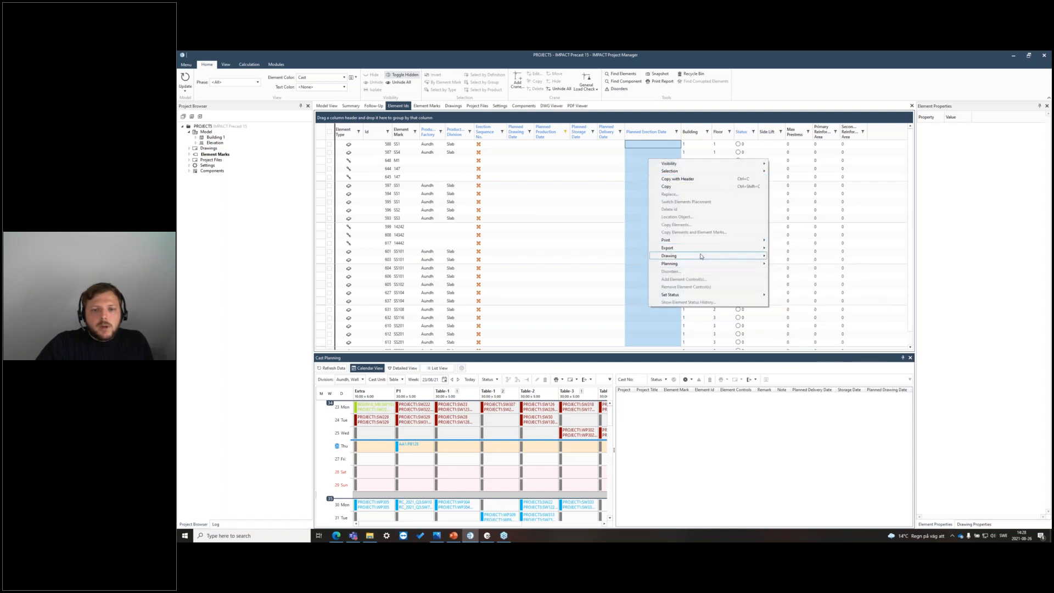
mouse_move(717, 266)
mouse_move(812, 302)
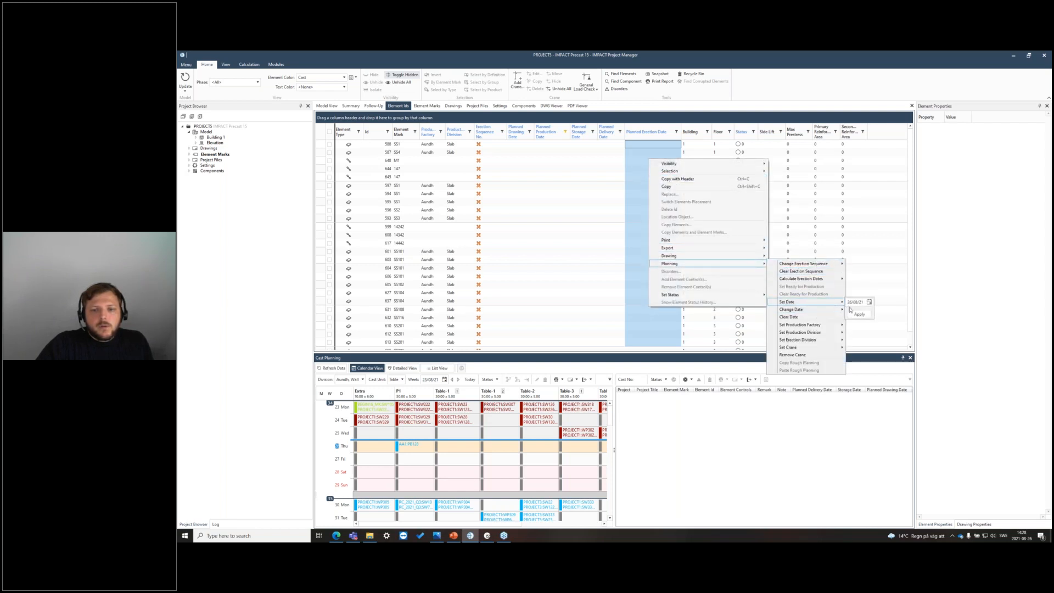
left_click(870, 304)
left_click(913, 313)
left_click(912, 313)
left_click(912, 313)
left_click(895, 341)
left_click(859, 315)
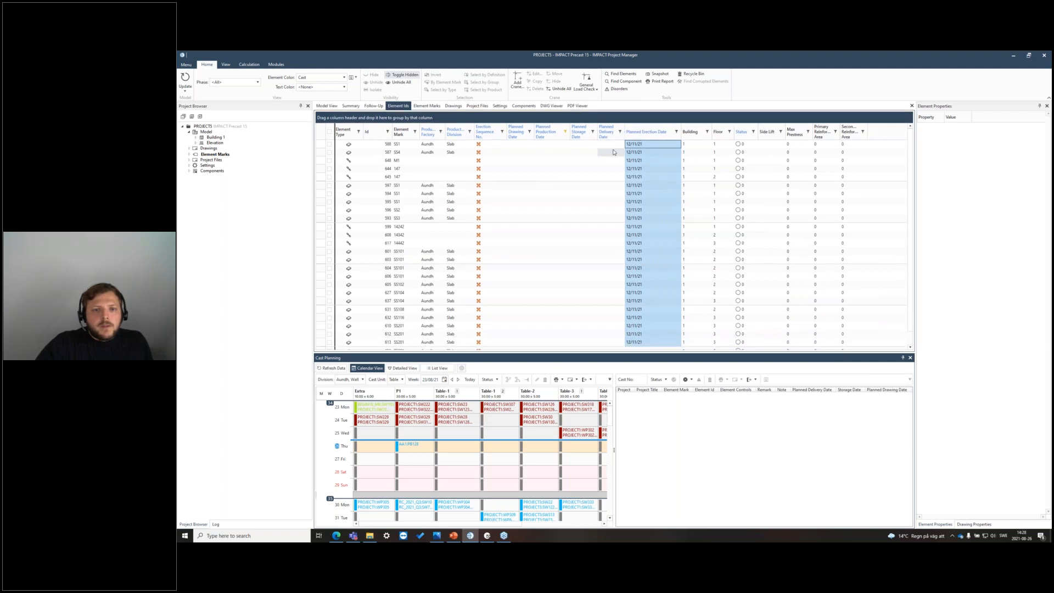
Derive the same elements' Planned Delivery Date from PlannedErectionDate with a change of 1 day and save the changes
left_click_drag(614, 147, 617, 343)
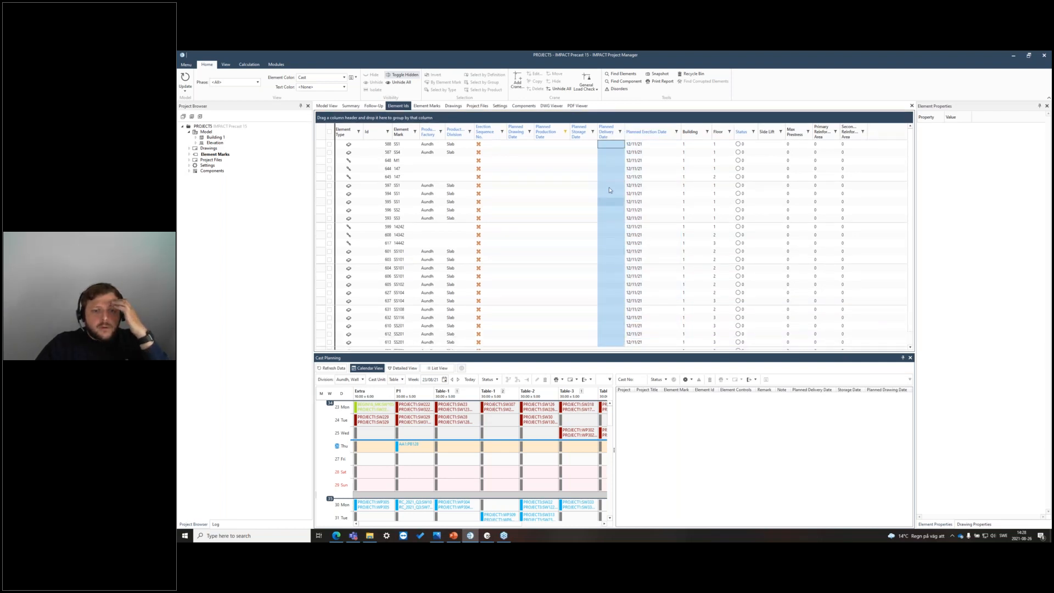
right_click(608, 170)
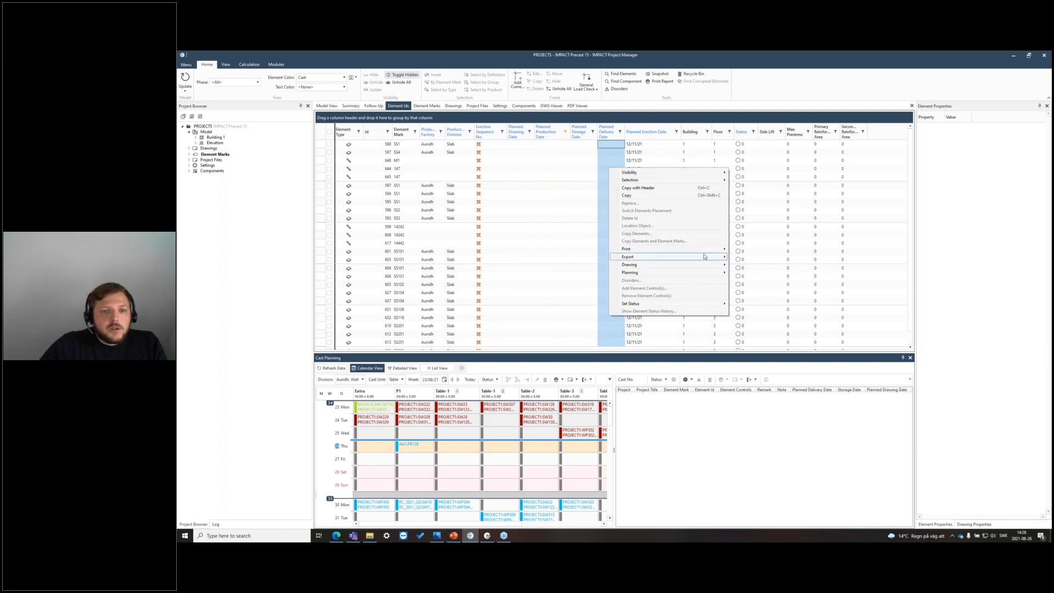
mouse_move(704, 276)
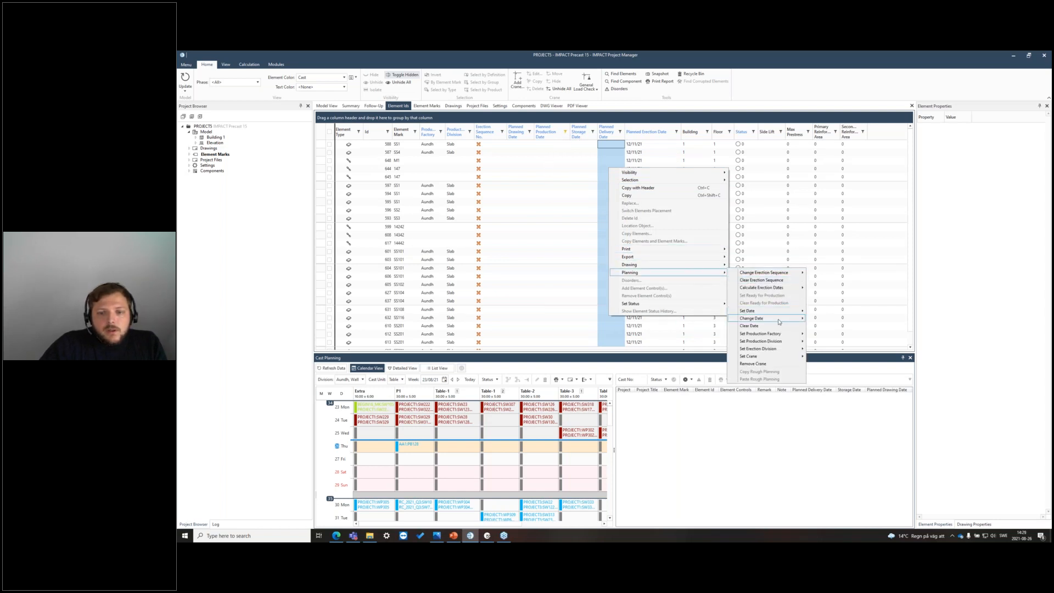
mouse_move(779, 322)
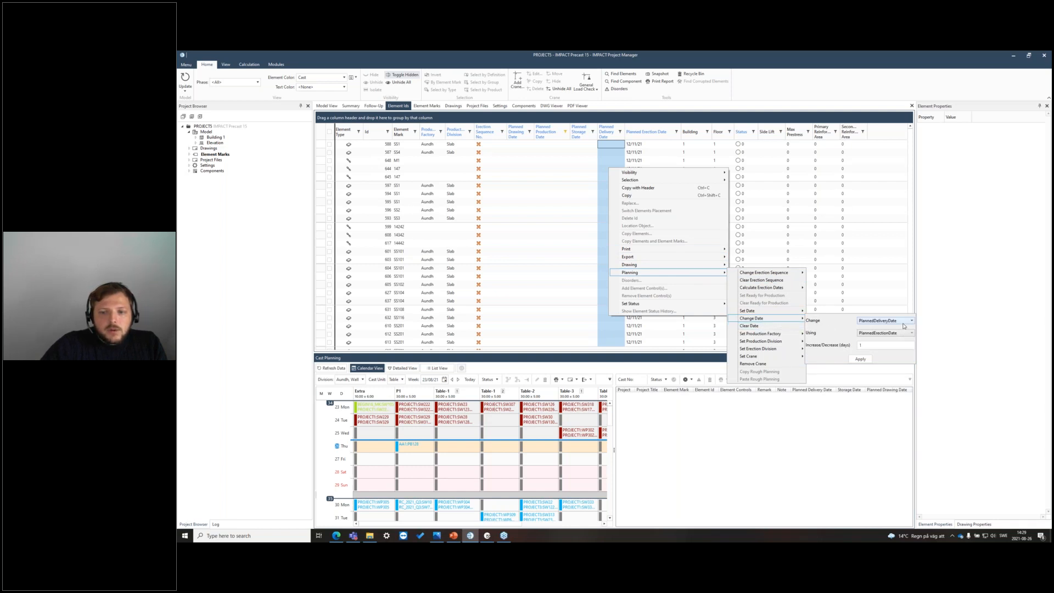
left_click(860, 359)
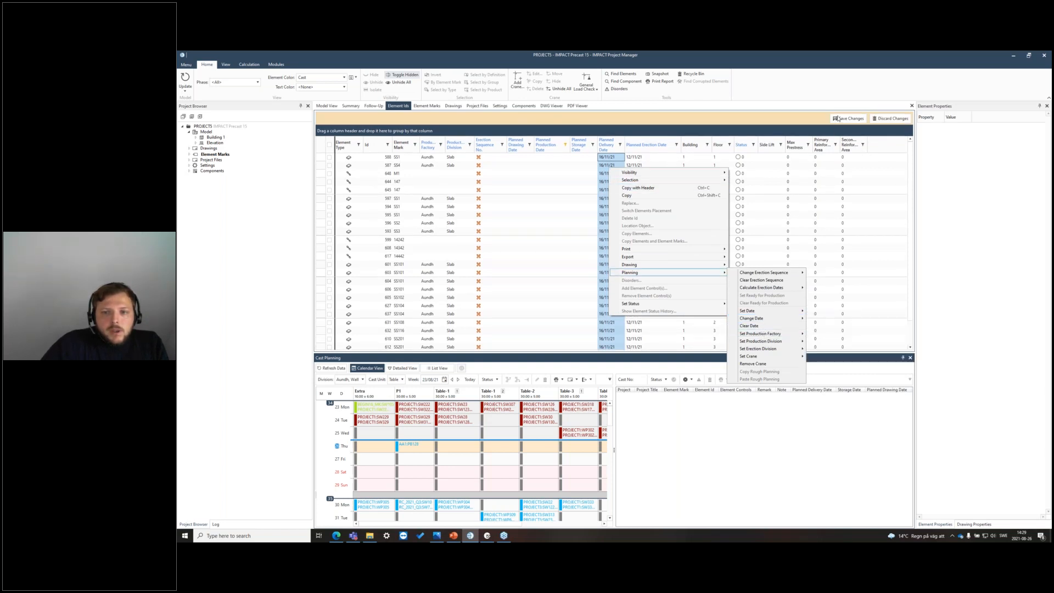
left_click(573, 167)
Derive the elements' Planned Storage Date from PlannedDeliveryDate, trying a 5-day change and applying -5 days instead
left_click_drag(582, 145, 586, 347)
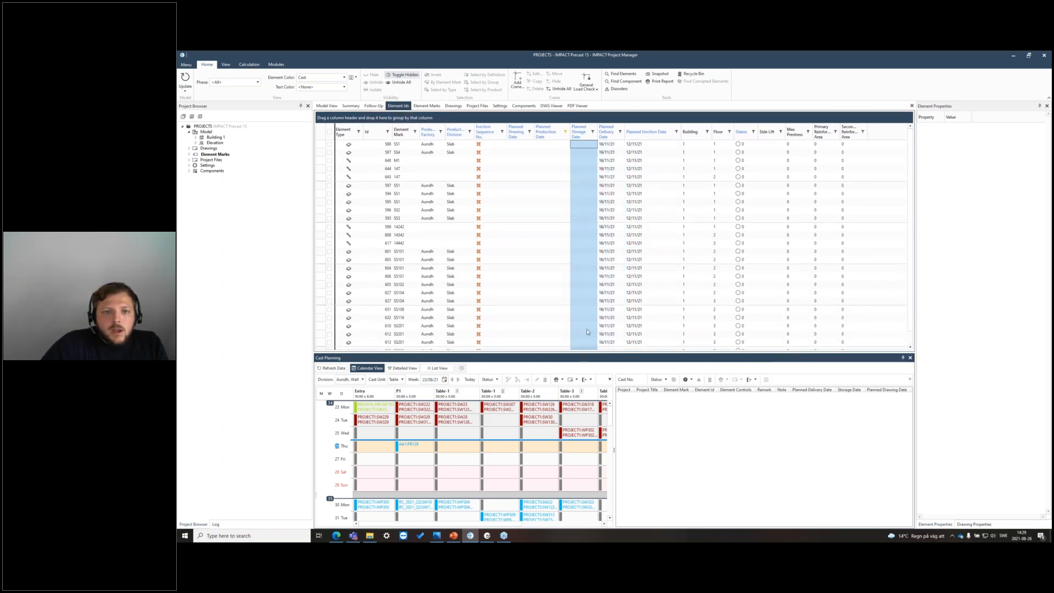
left_click_drag(584, 145, 593, 341)
right_click(593, 311)
mouse_move(676, 413)
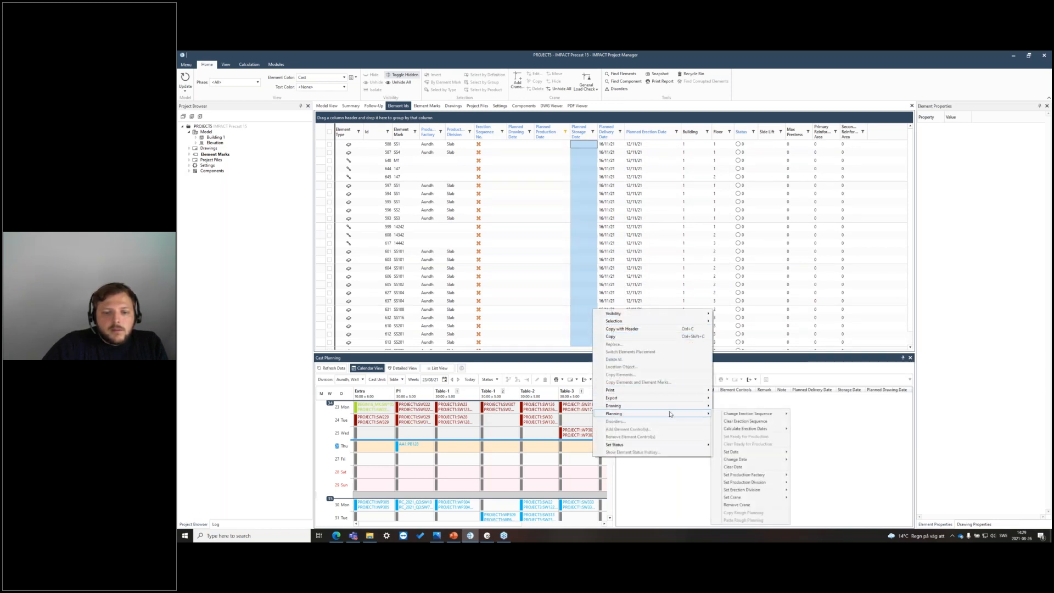
mouse_move(746, 459)
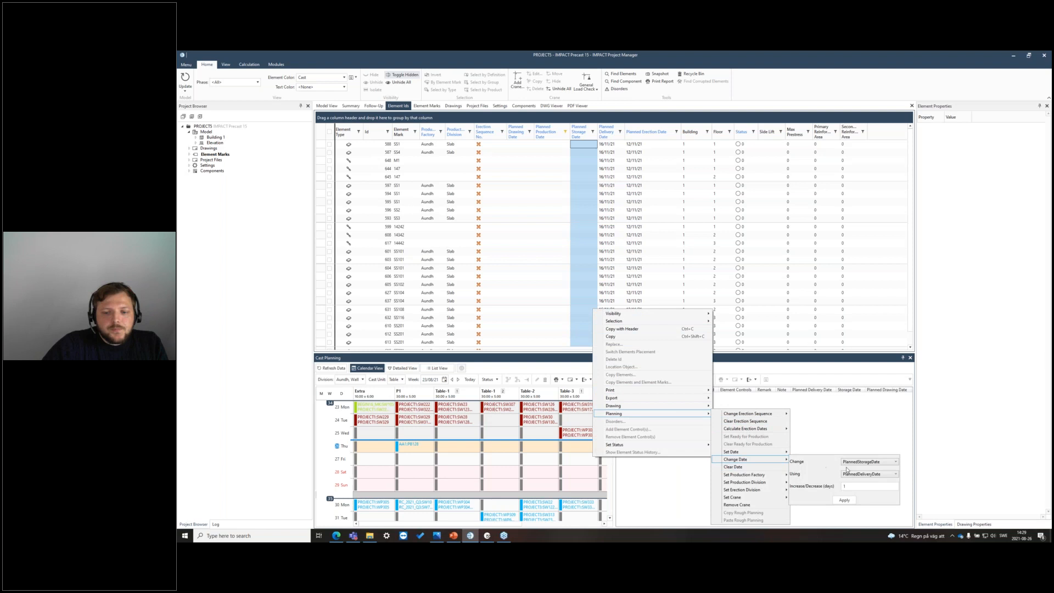
left_click(891, 477)
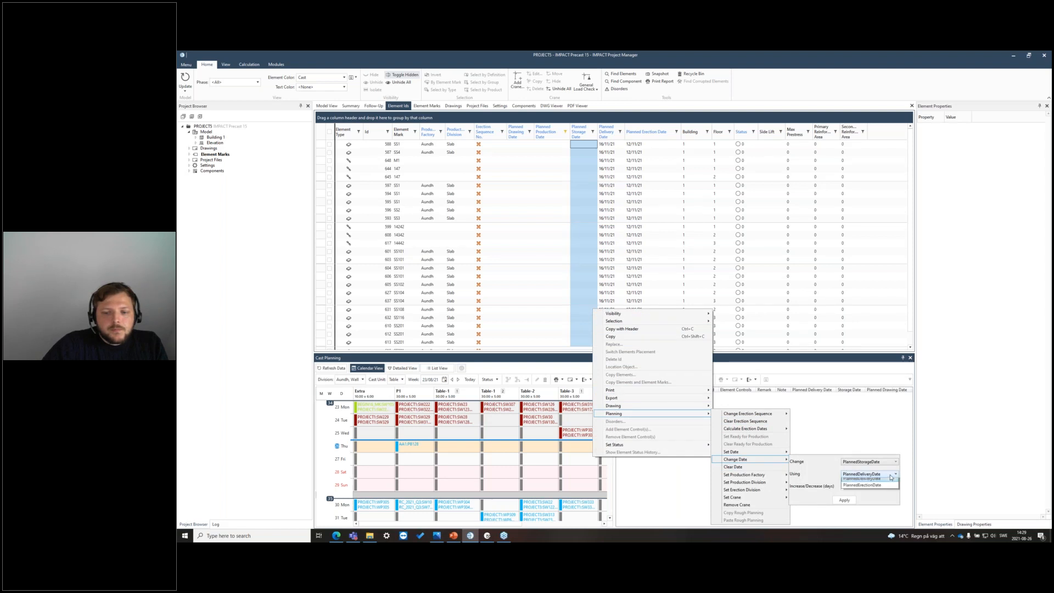
left_click(826, 467)
left_click(866, 489)
type("5")
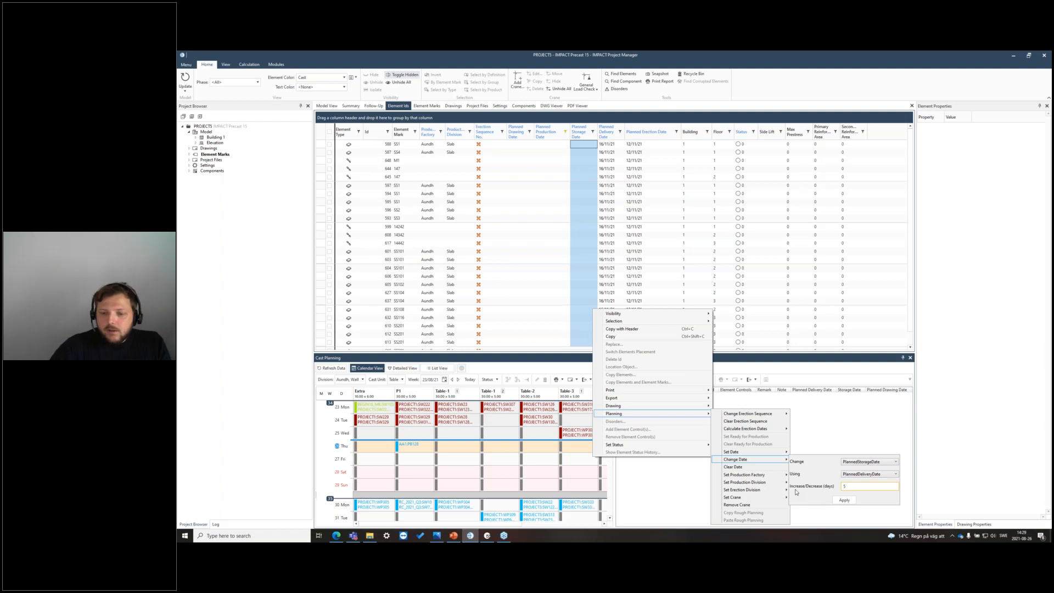
left_click(844, 499)
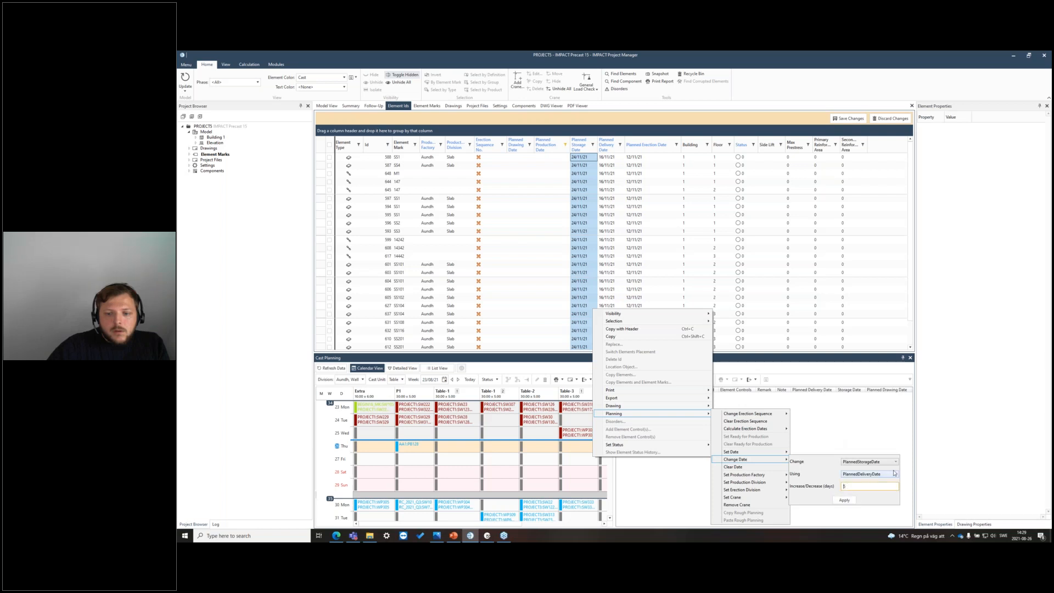
left_click(844, 500)
left_click(581, 199)
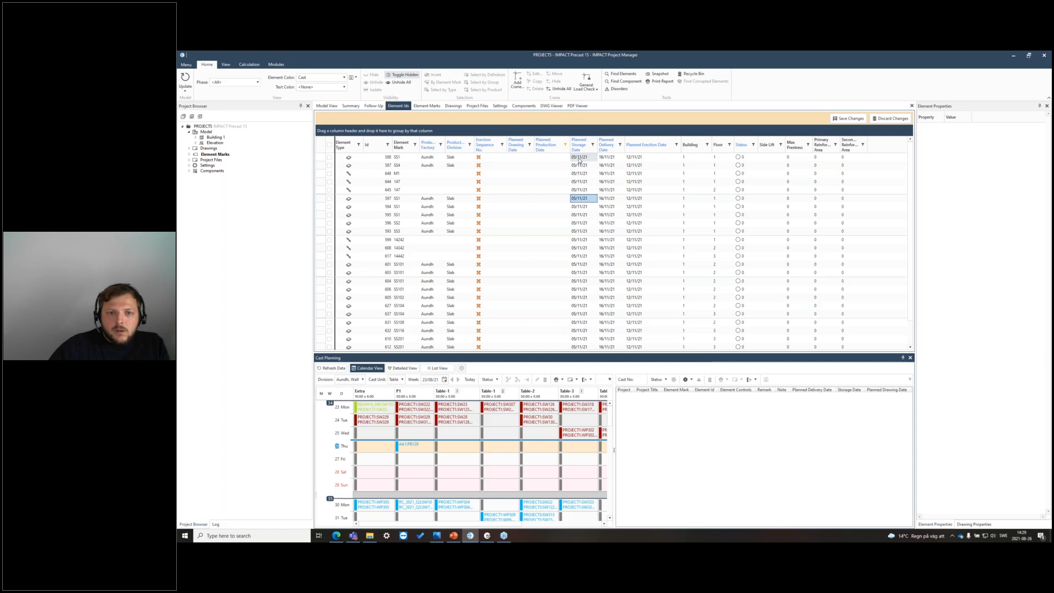
Derive the elements' Planned Production Date from PlannedStorageDate with a change of -5 days and save the changes
left_click_drag(559, 158, 566, 347)
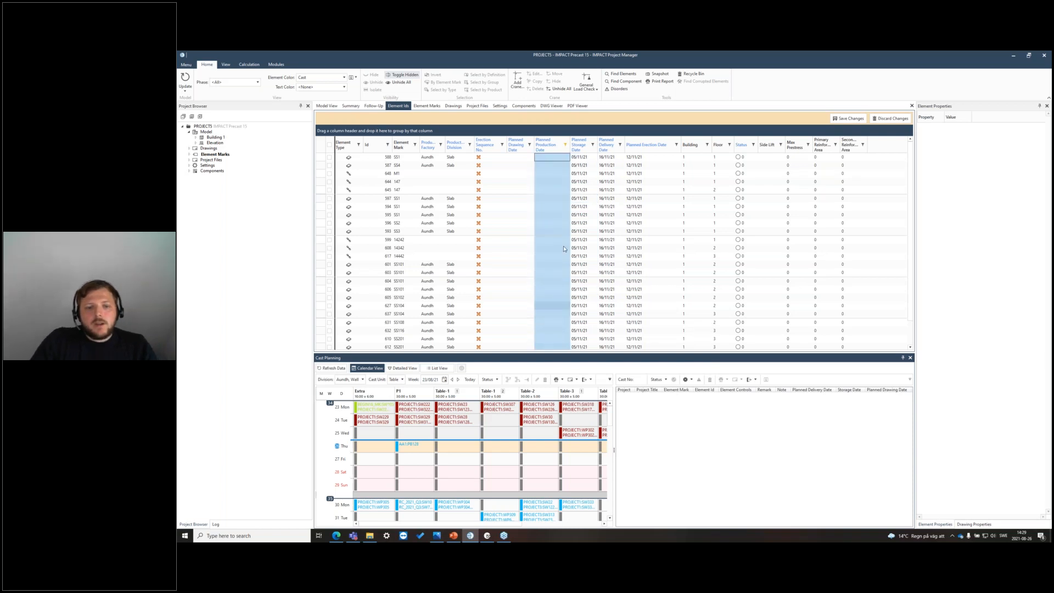
right_click(550, 168)
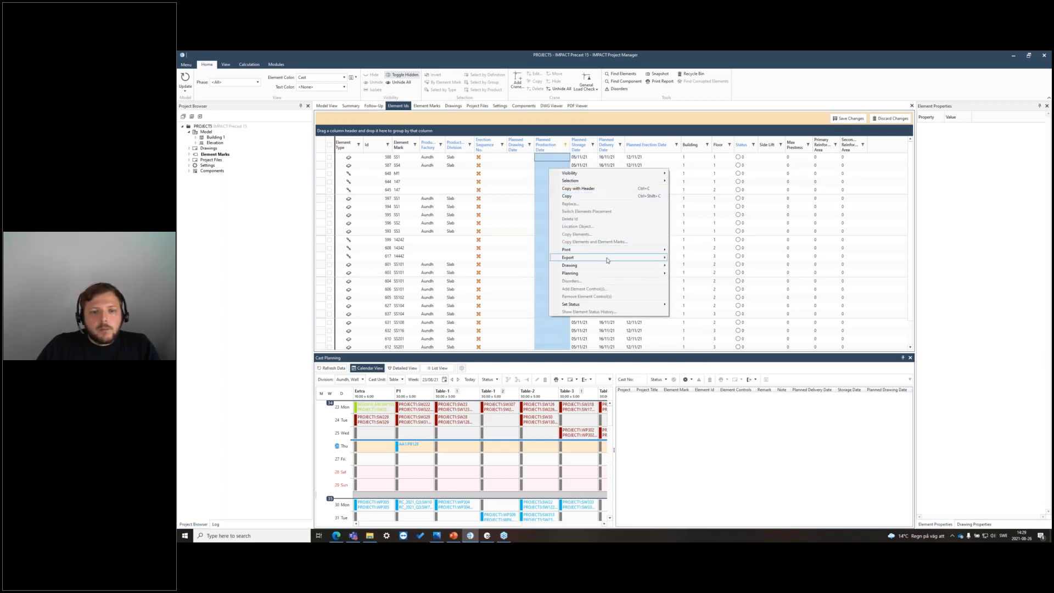
mouse_move(609, 273)
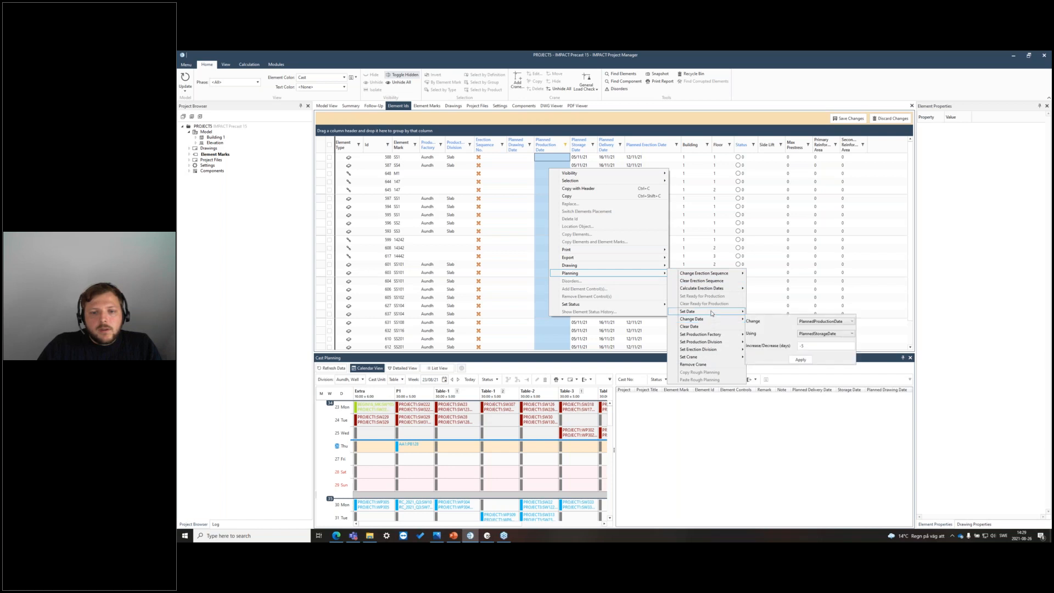
mouse_move(728, 322)
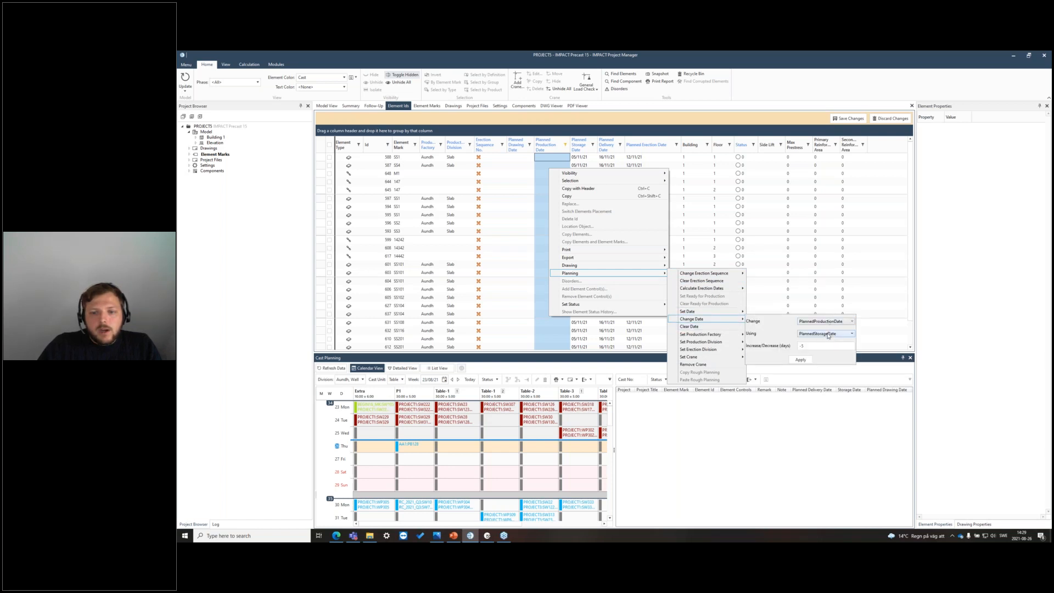
left_click(801, 360)
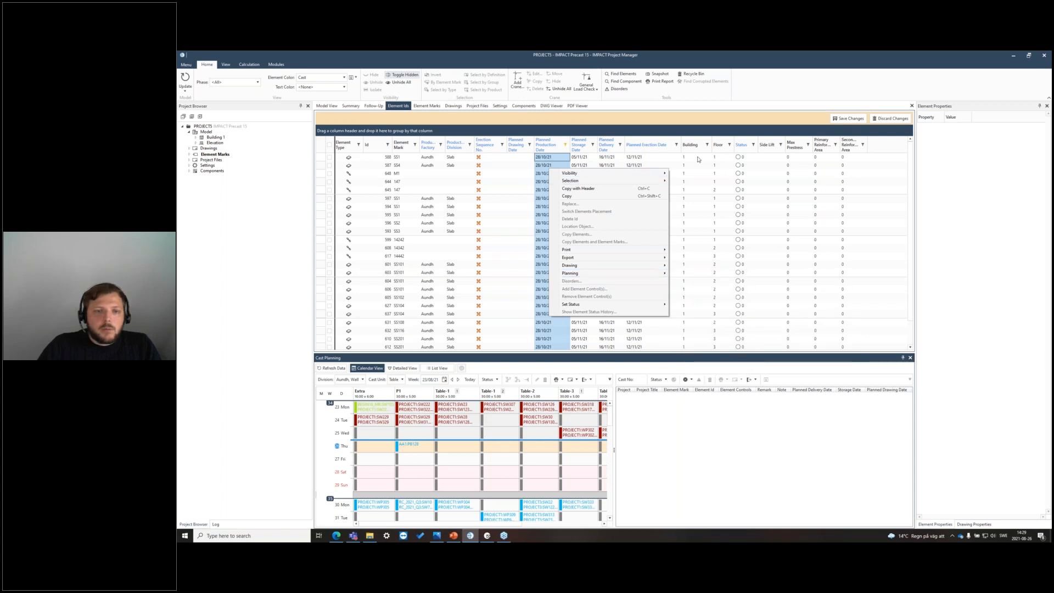
left_click(540, 158)
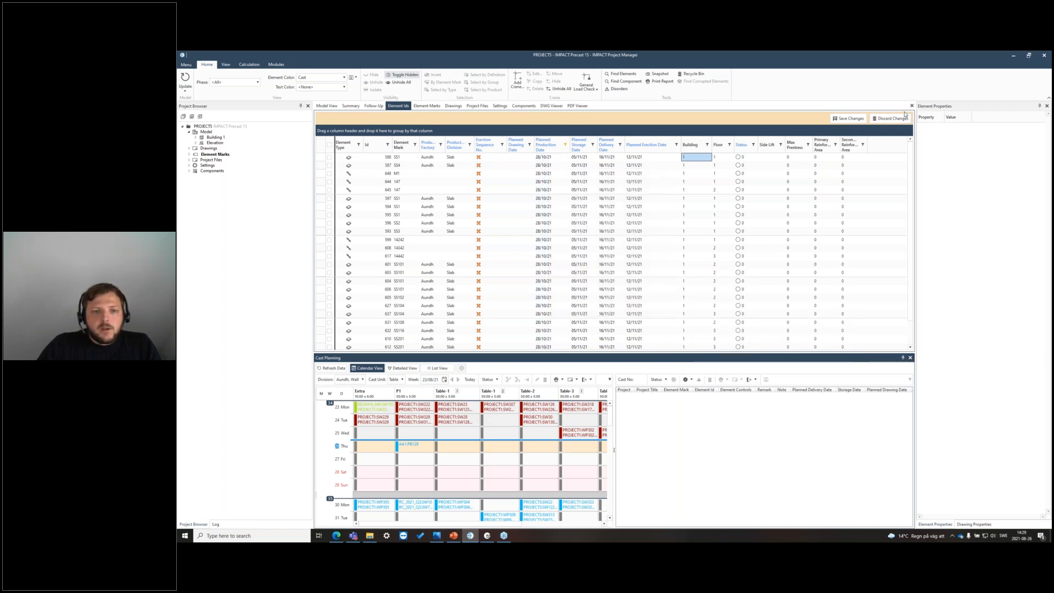
left_click(848, 118)
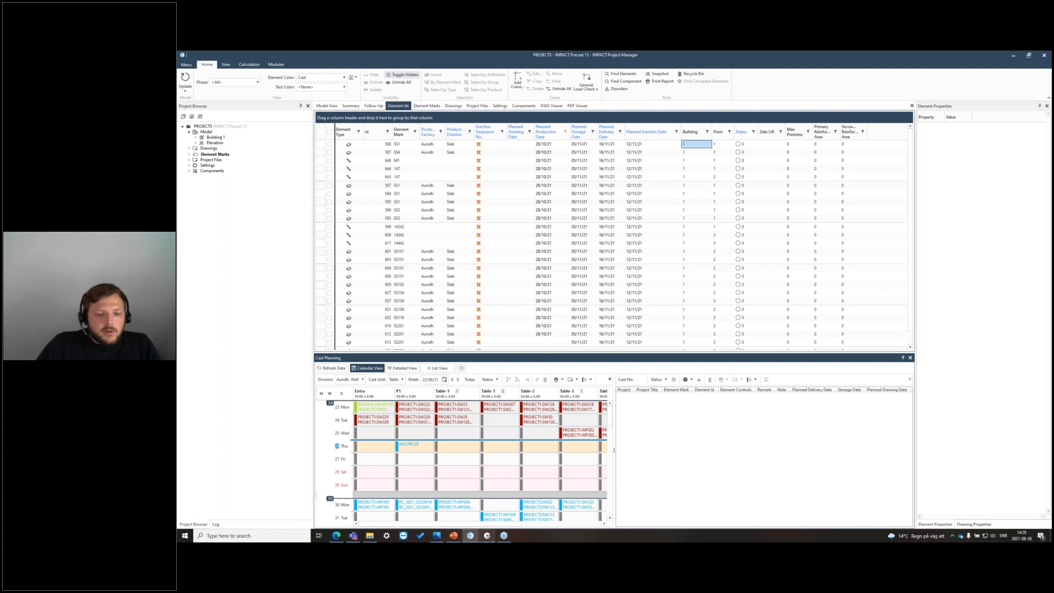
Check the production date's week in its calendar, switch to IMPACT Tender, refresh the workload chart and examine Rough Planning for 2021-W43
mouse_move(470, 537)
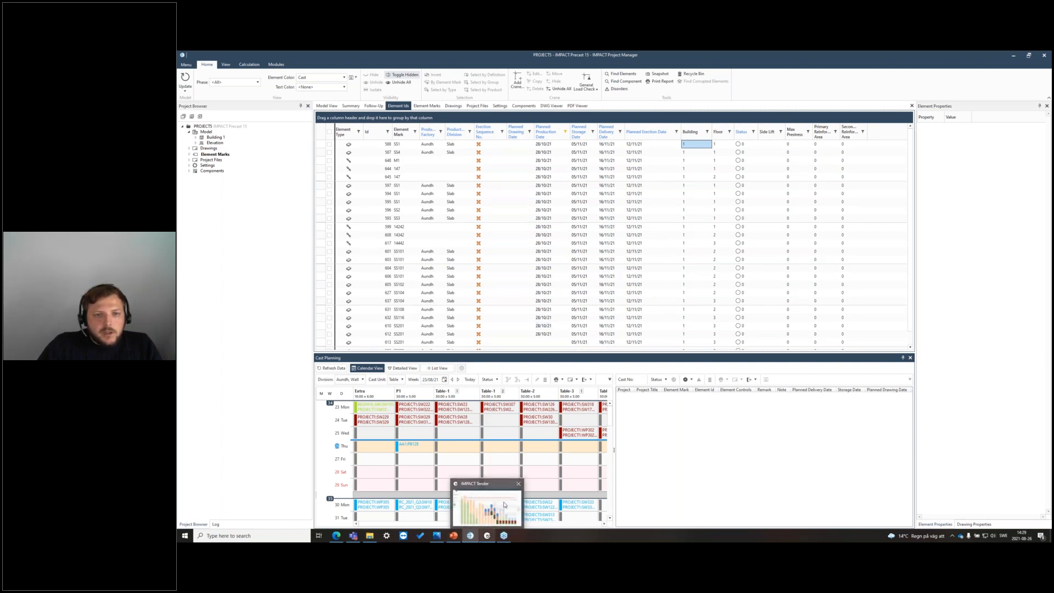
left_click(565, 145)
left_click(565, 146)
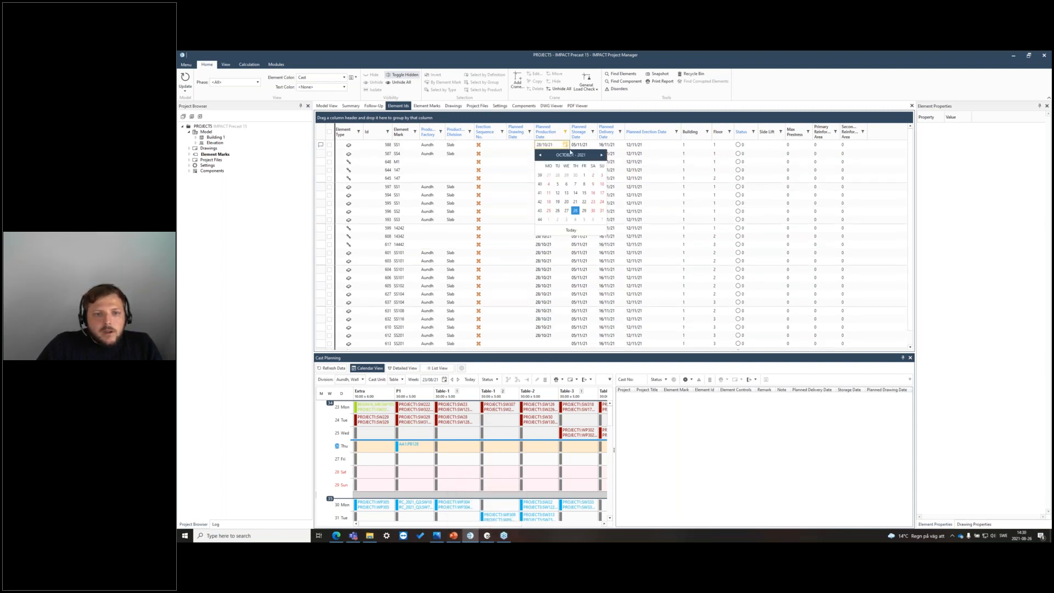
left_click(522, 298)
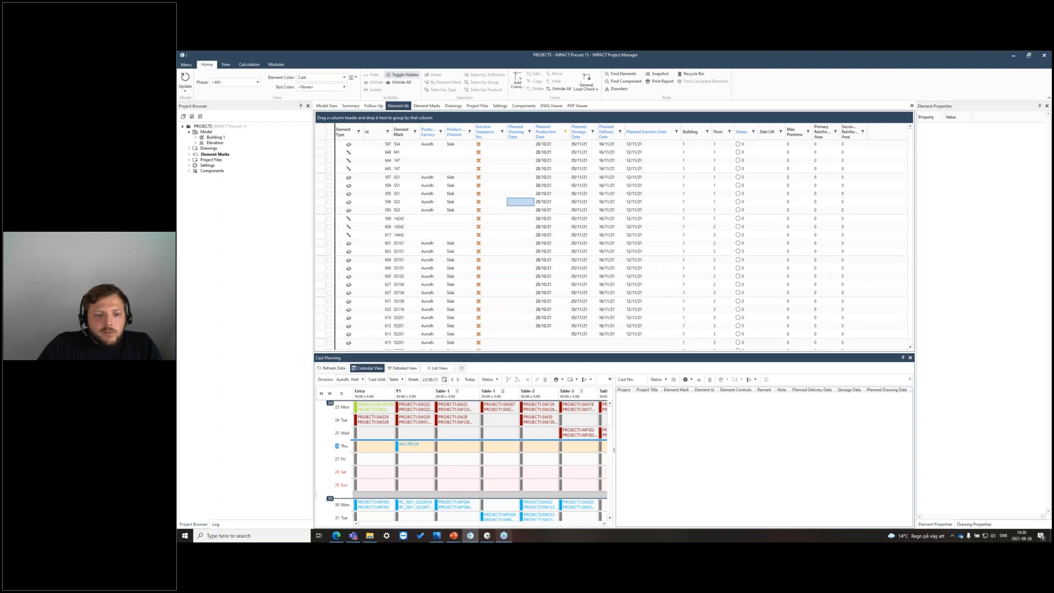
left_click(514, 521)
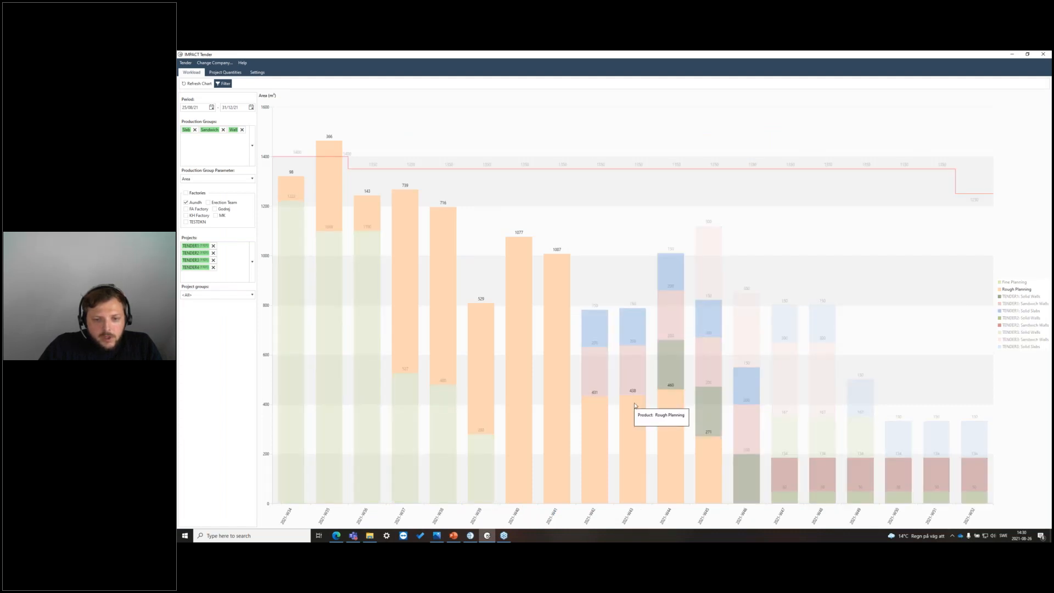
left_click(188, 85)
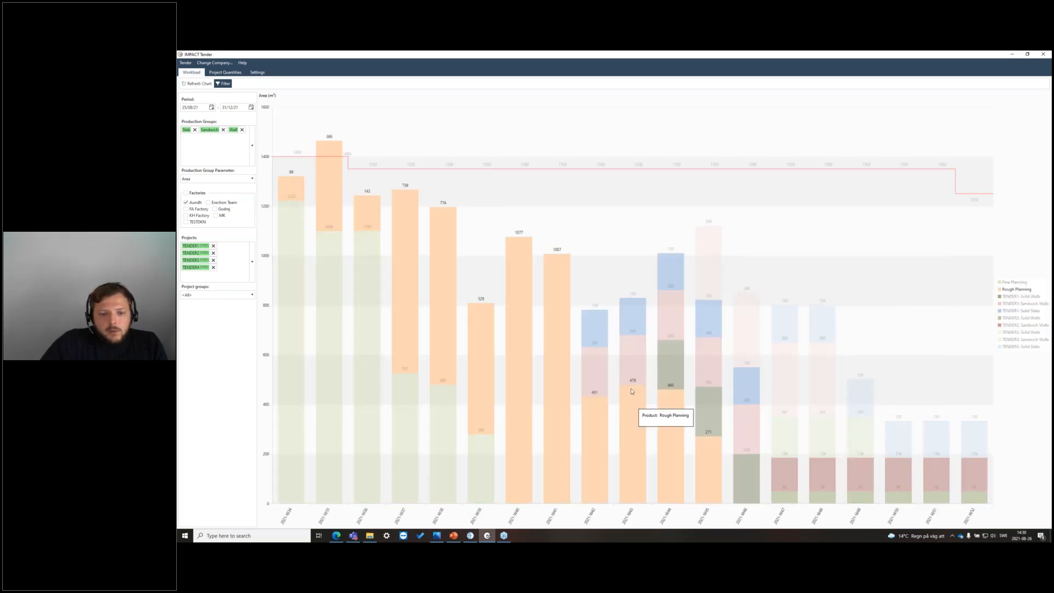
mouse_move(635, 386)
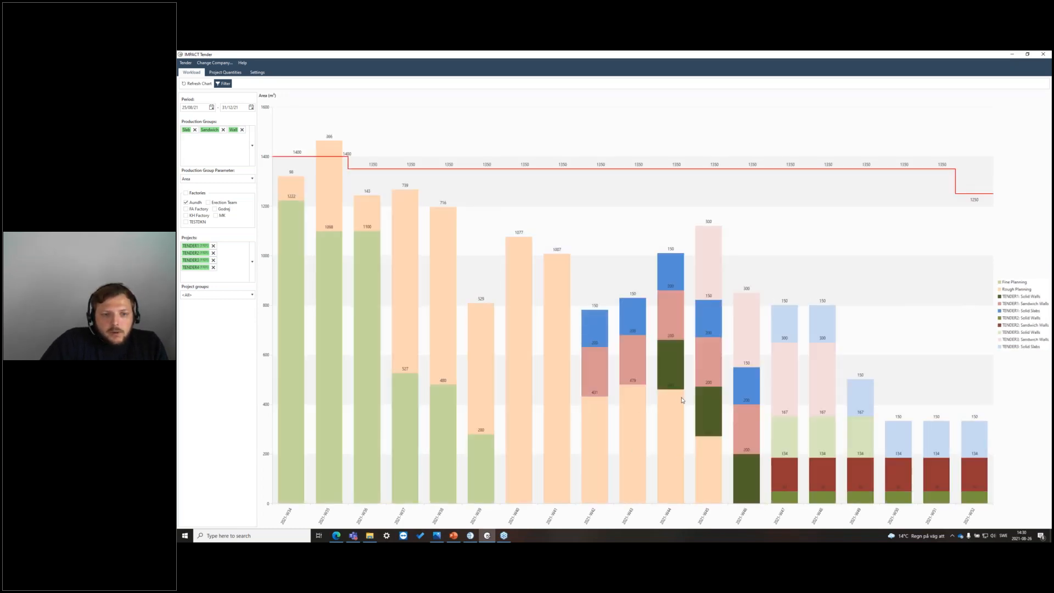
Switch to IMPACT Project Manager, enlarge Cast Planning, move its calendar to 28 October 2021 and open that day's detailed view
left_click(470, 536)
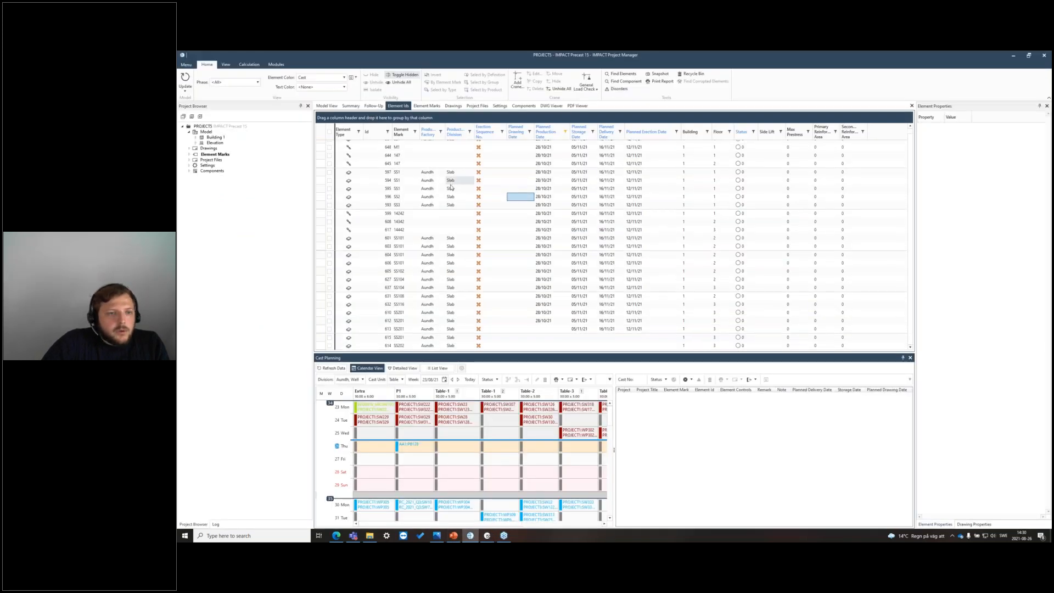
scroll(592, 264, "down", 1)
scroll(593, 265, "up", 1)
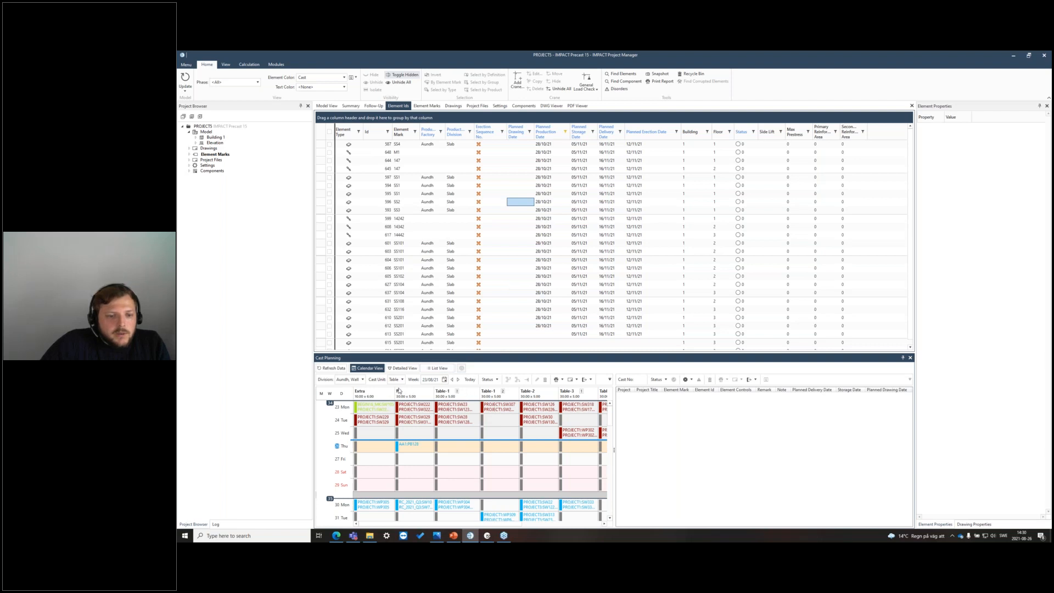
left_click_drag(438, 353, 438, 339)
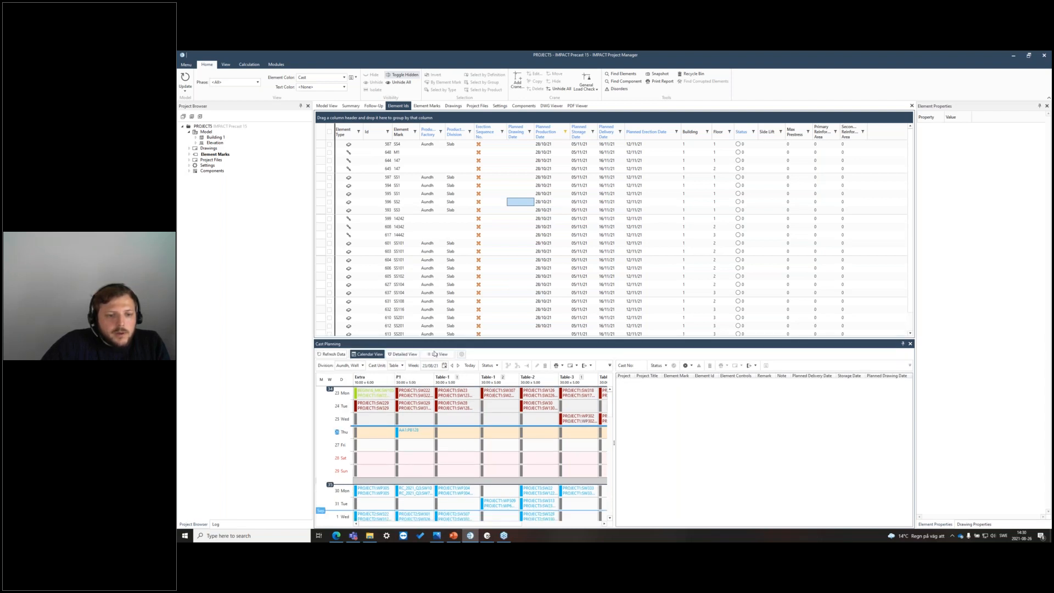
left_click(444, 366)
left_click(488, 377)
left_click(488, 377)
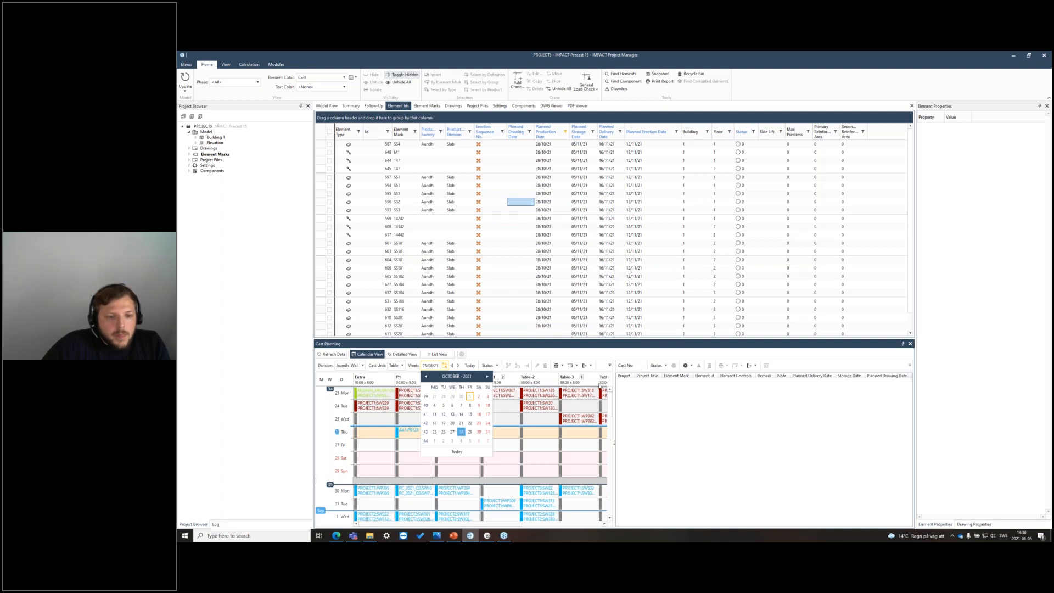
left_click(461, 432)
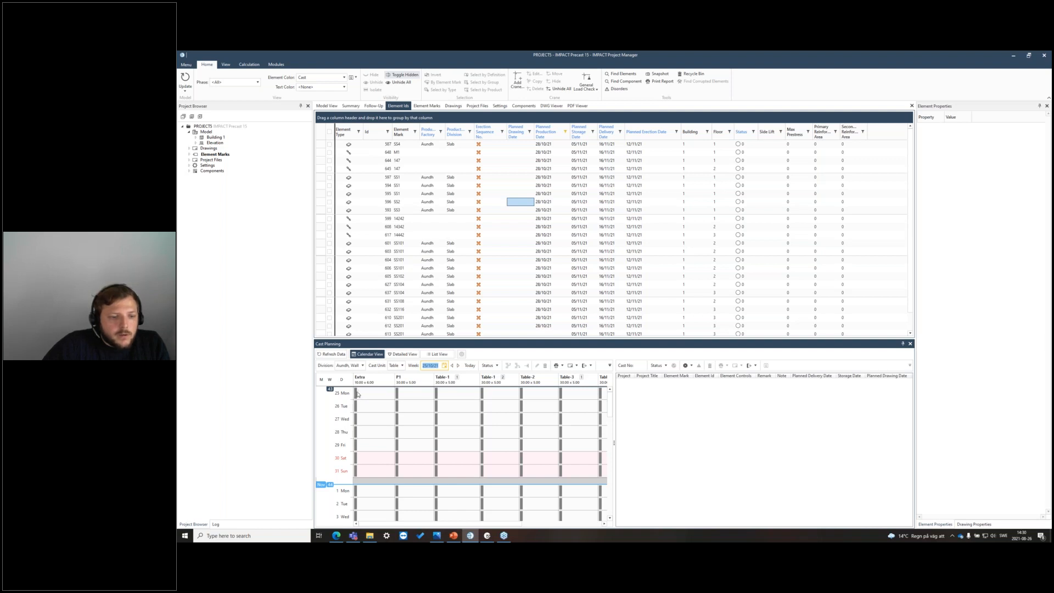
left_click(355, 435)
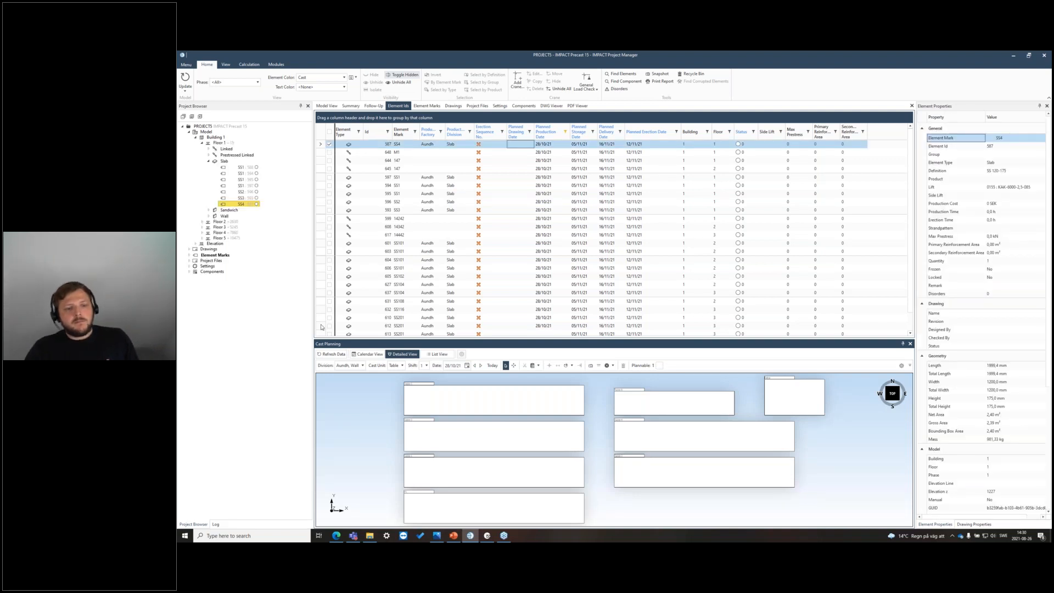
Select the elements with production date 28/10/21 and try to auto cast them with Multi Cast enabled
left_click(321, 327, "shift")
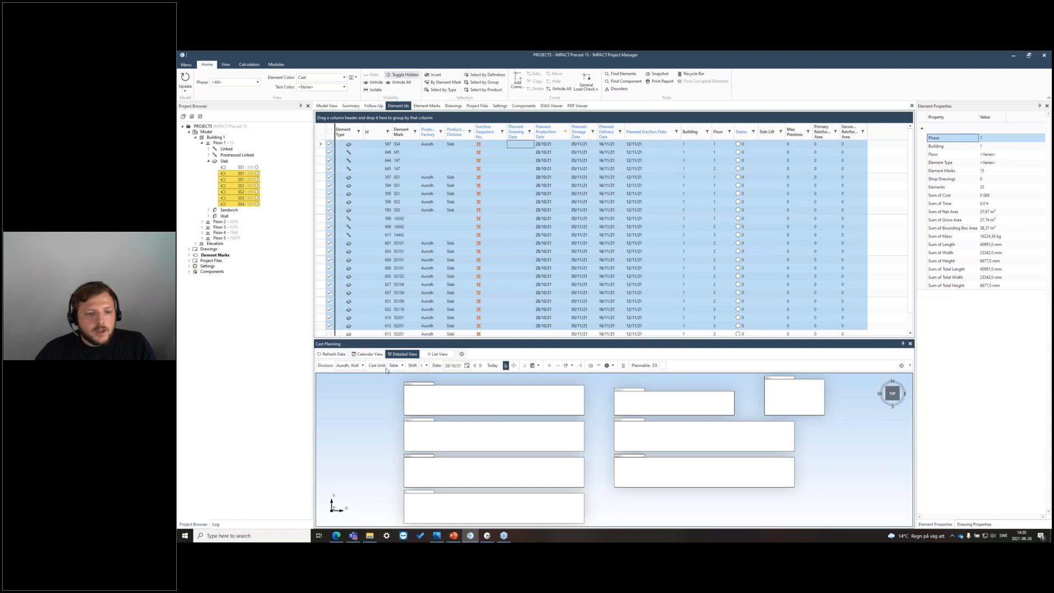
left_click(462, 354)
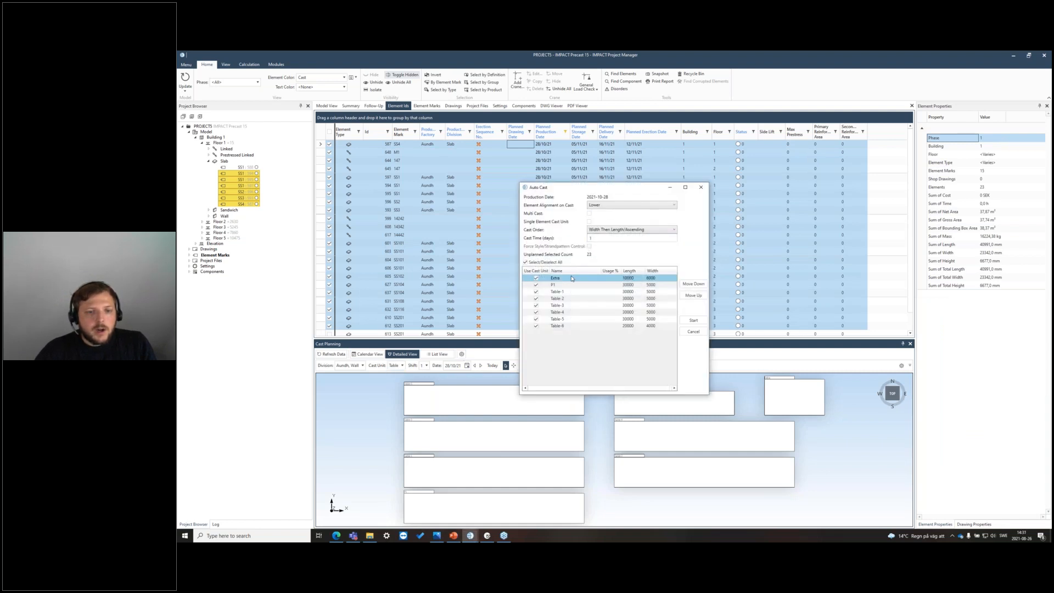
left_click(589, 213)
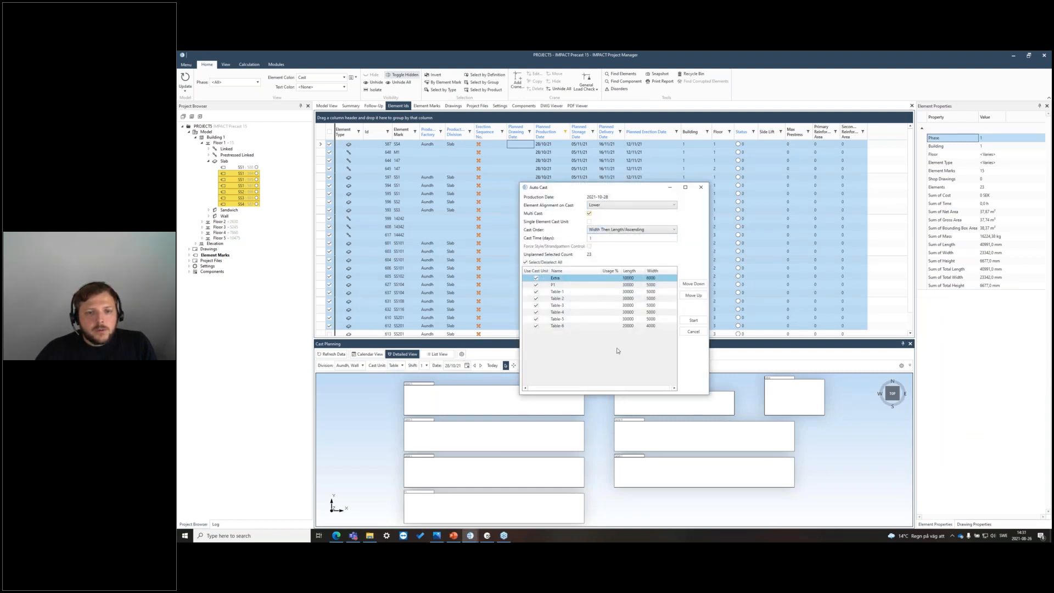
left_click(694, 321)
left_click(605, 313)
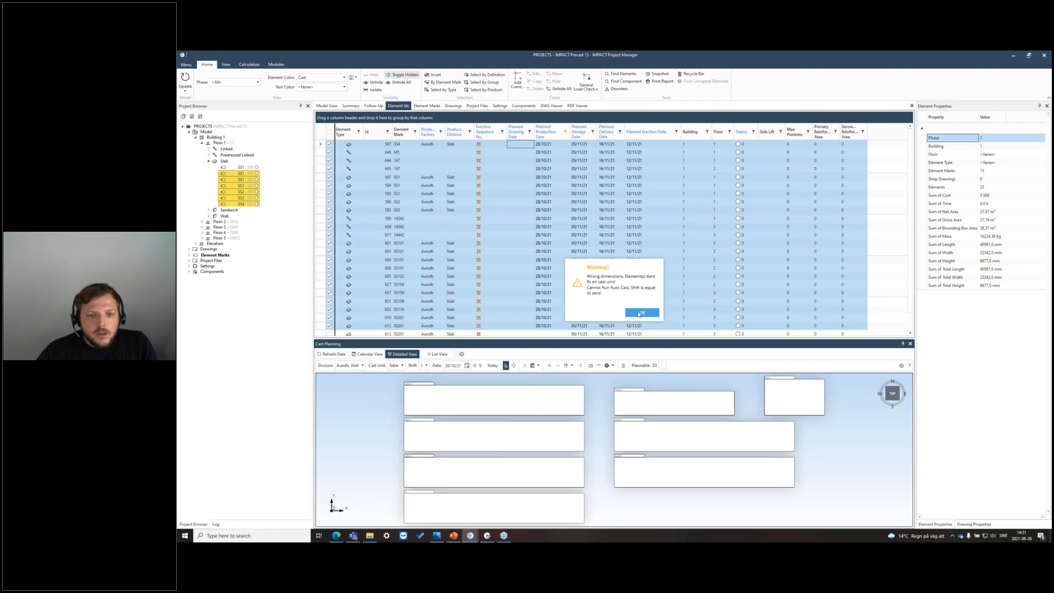
left_click(640, 313)
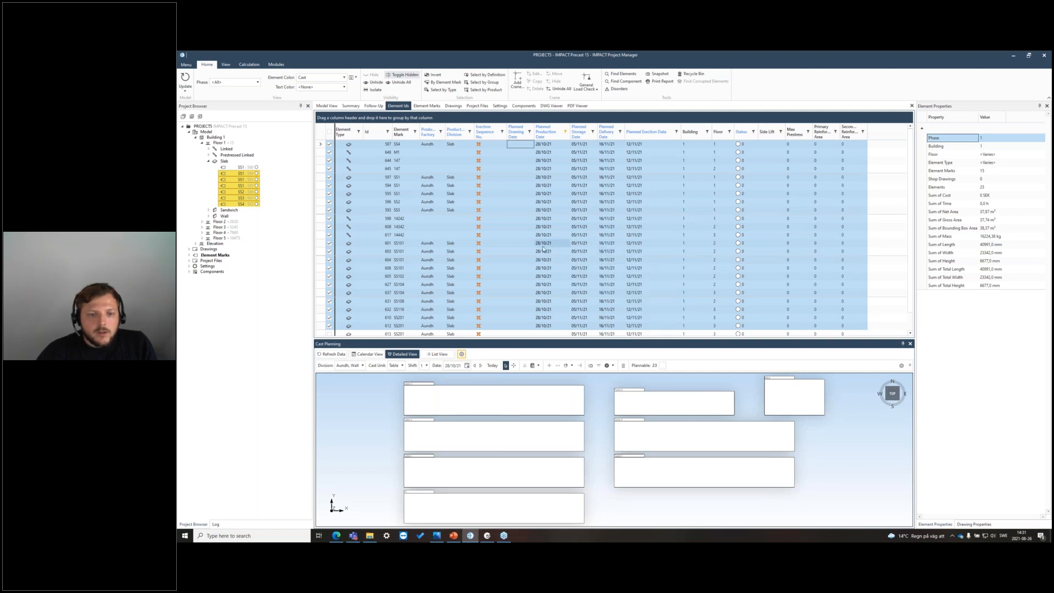
Deselect the six elements without a production factory or division, including M1 and the two 147 marks
left_click(329, 219)
left_click(330, 227)
left_click(329, 235)
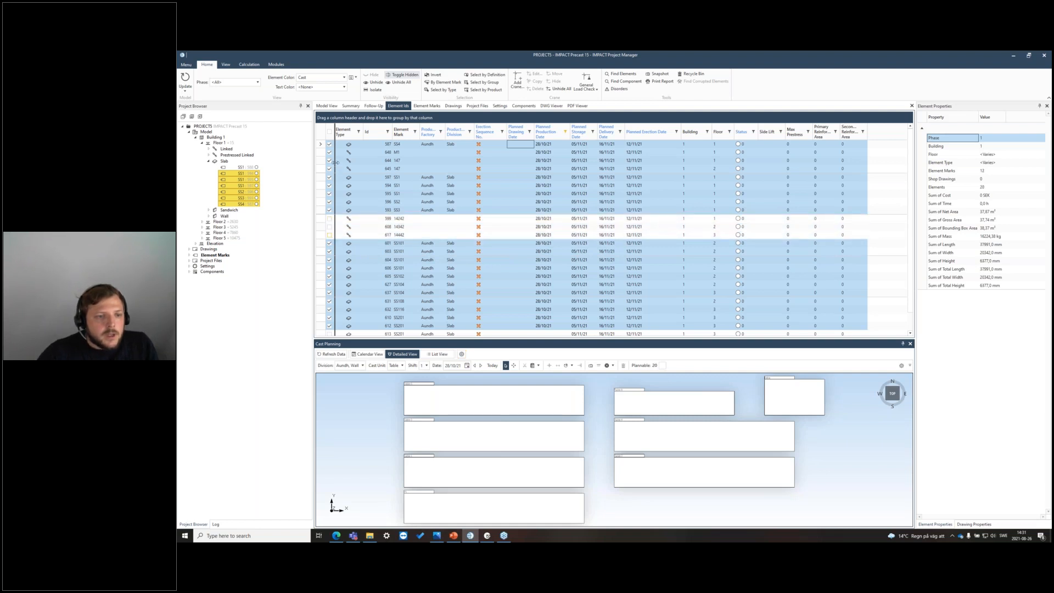
left_click(329, 152)
left_click(330, 161)
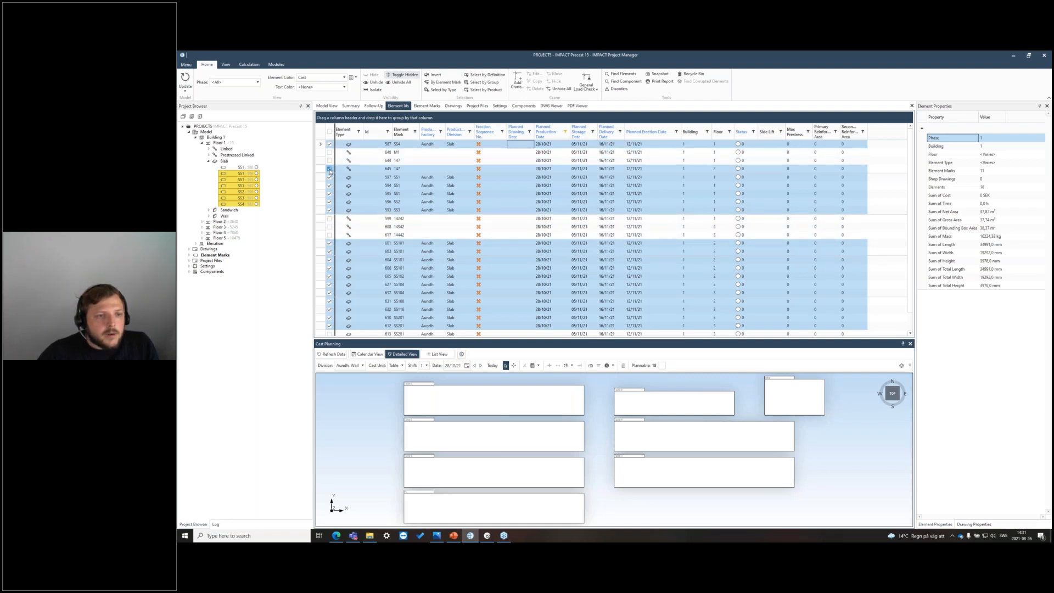
left_click(329, 169)
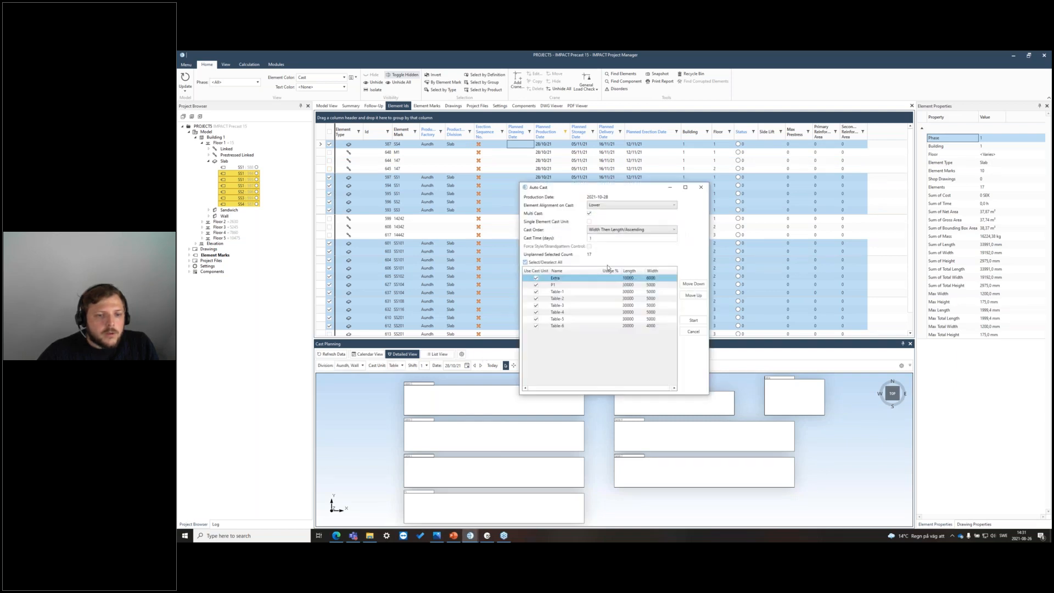
Run Auto Cast on the remaining slab elements for 2021-10-28, accepting the exceeded maximum element mass, and inspect the filled tables
left_click(697, 320)
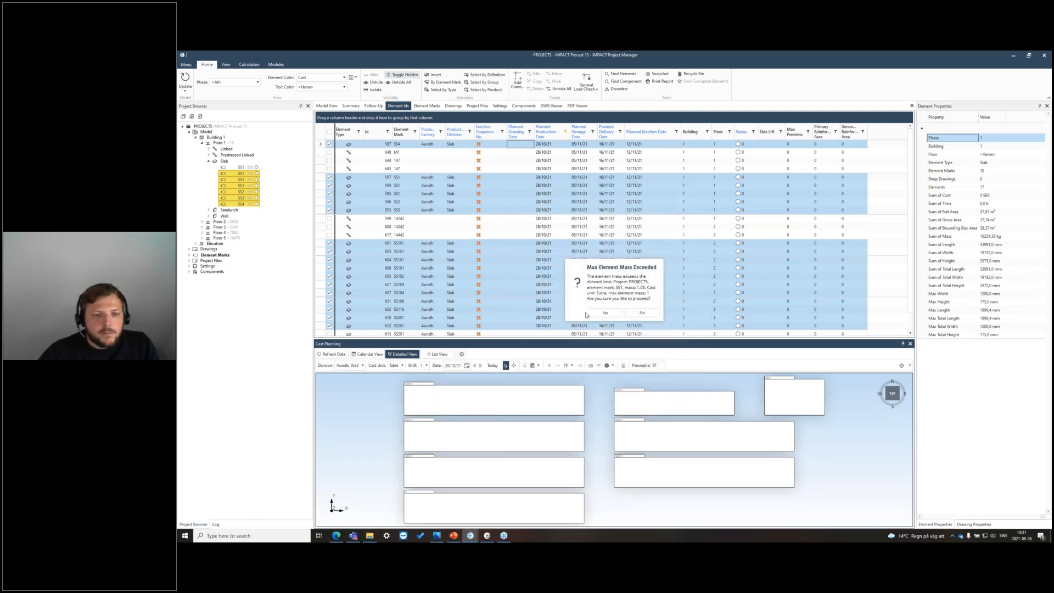
left_click(587, 313)
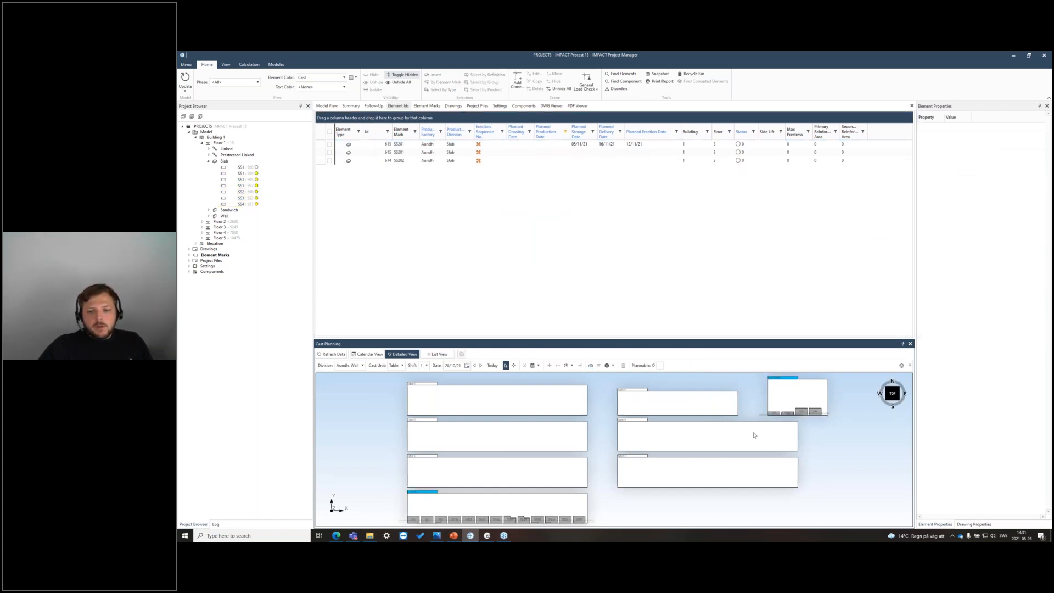
scroll(747, 439, "down", 2)
scroll(570, 492, "up", 2)
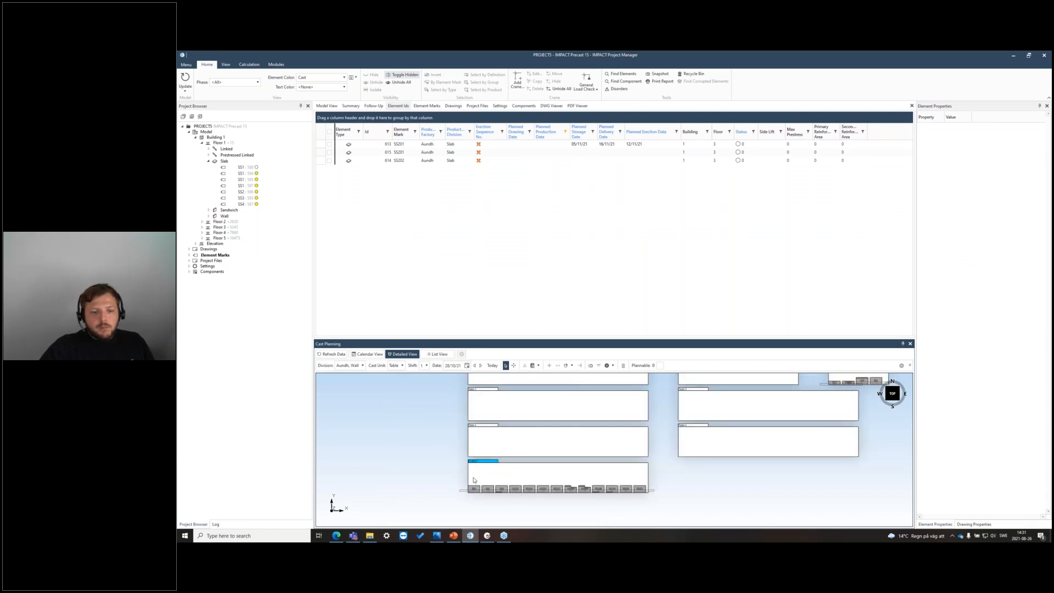
Switch to IMPACT Tender, refresh the workload chart and limit its production groups to Slab
mouse_move(469, 538)
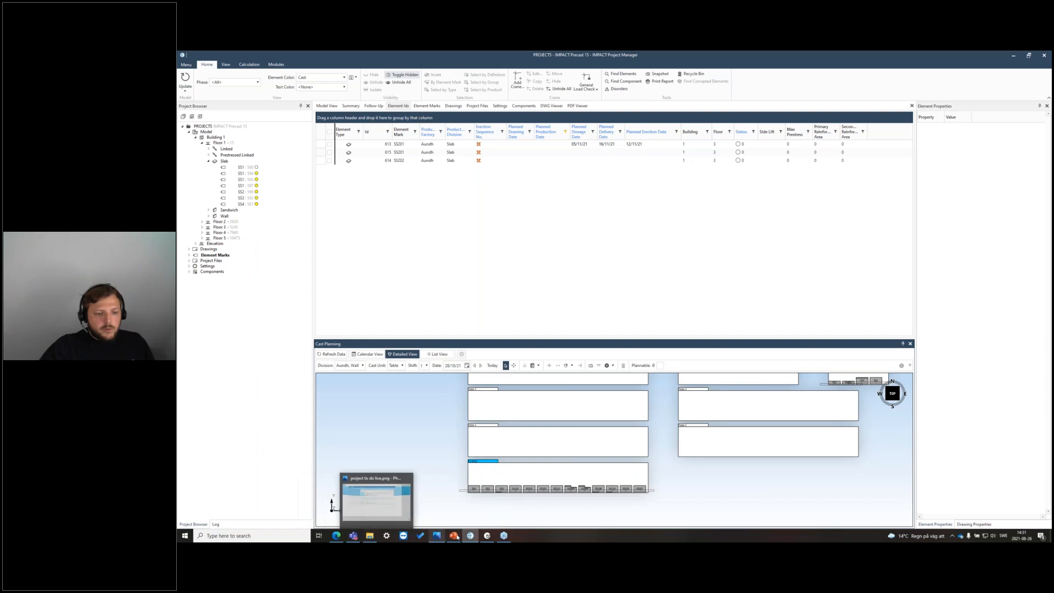
left_click(491, 538)
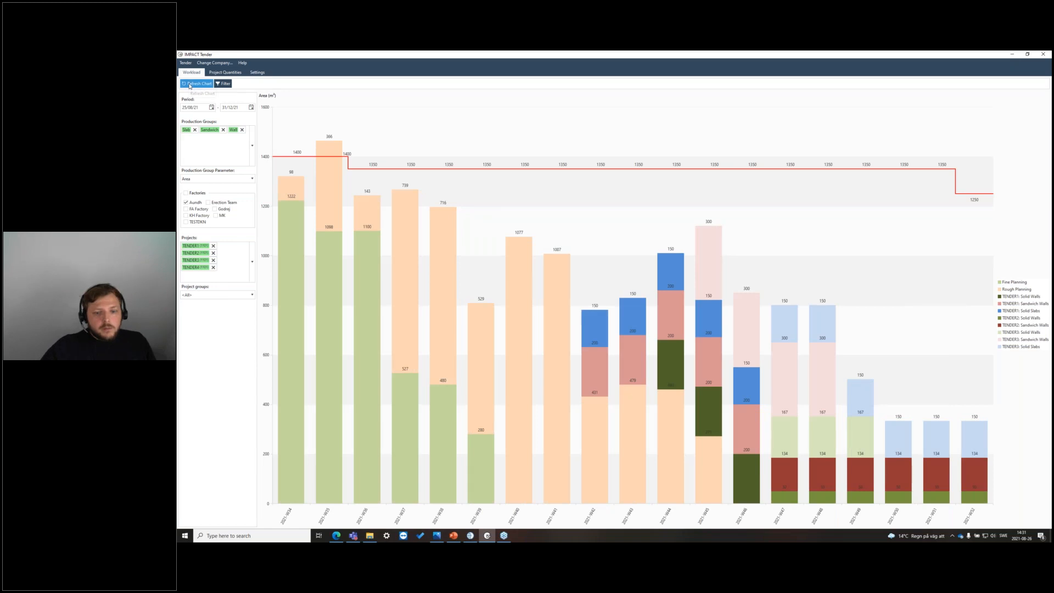
left_click(198, 83)
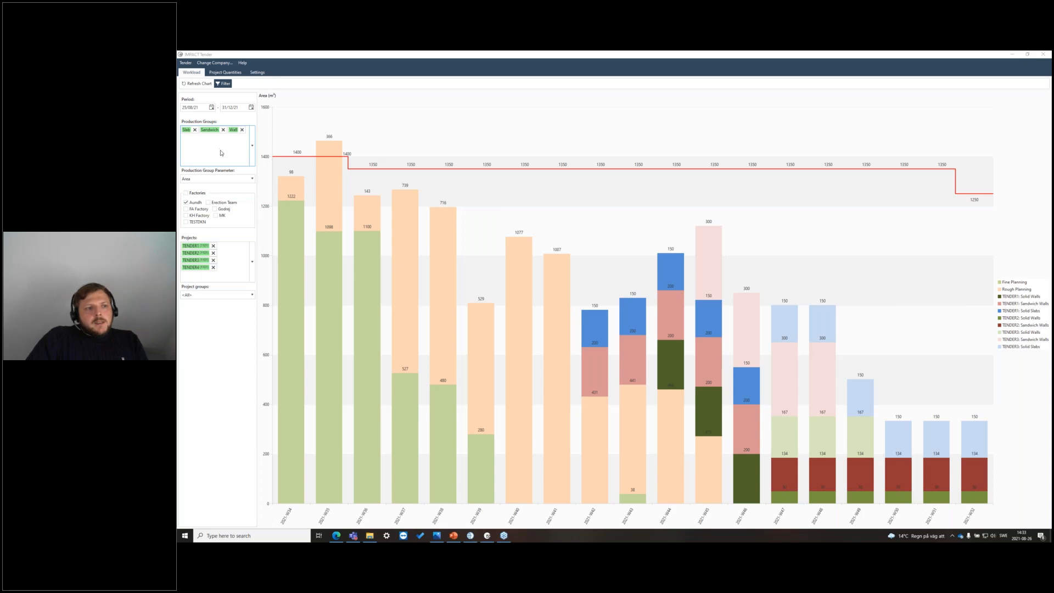
left_click(223, 130)
left_click(215, 129)
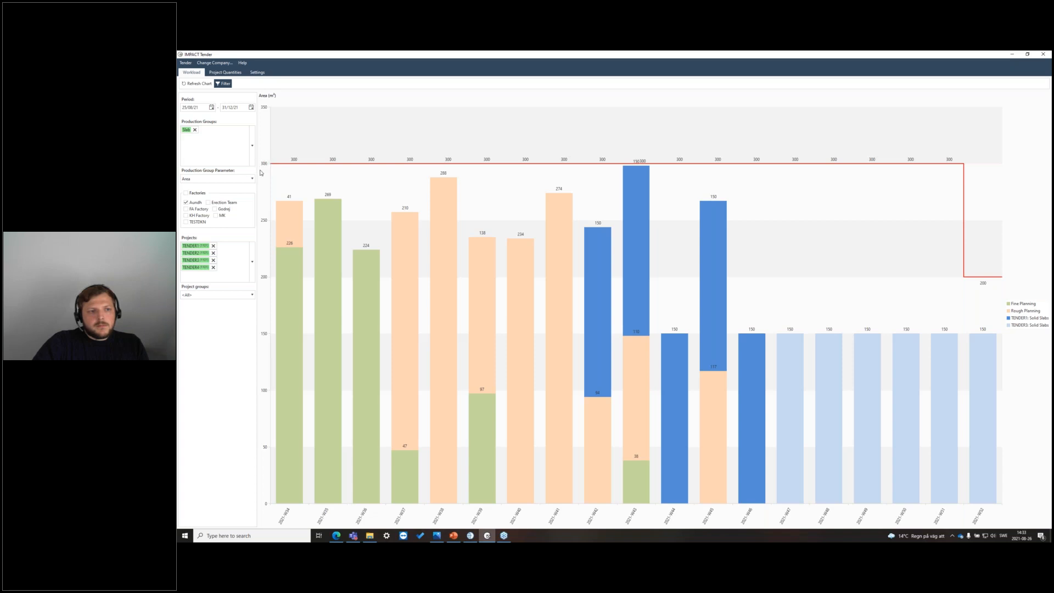
Check the tender capacity periods defined for the Slab production group, then return to the workload chart
left_click(257, 72)
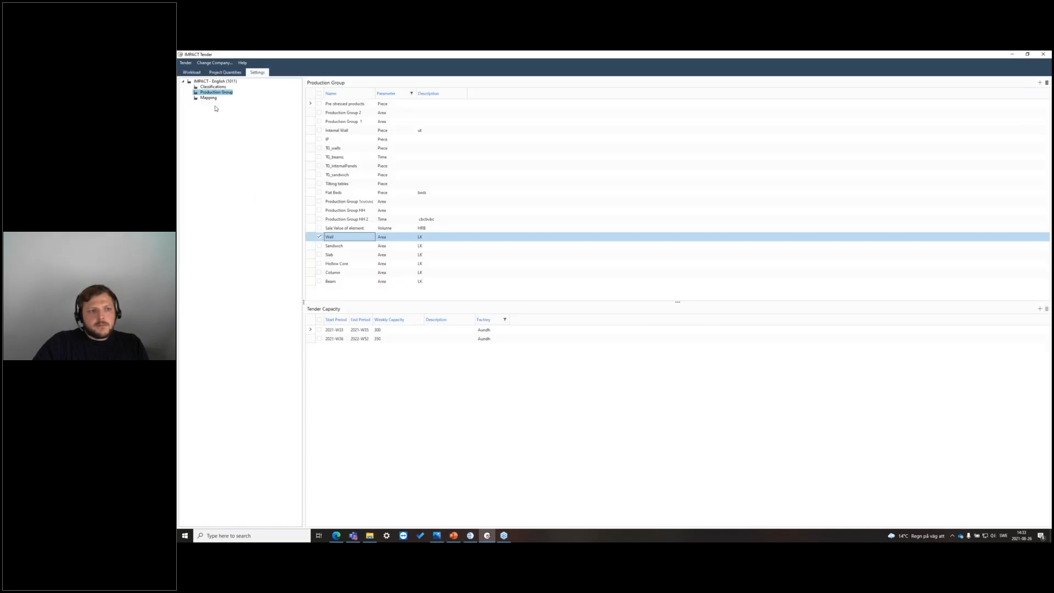
left_click(340, 255)
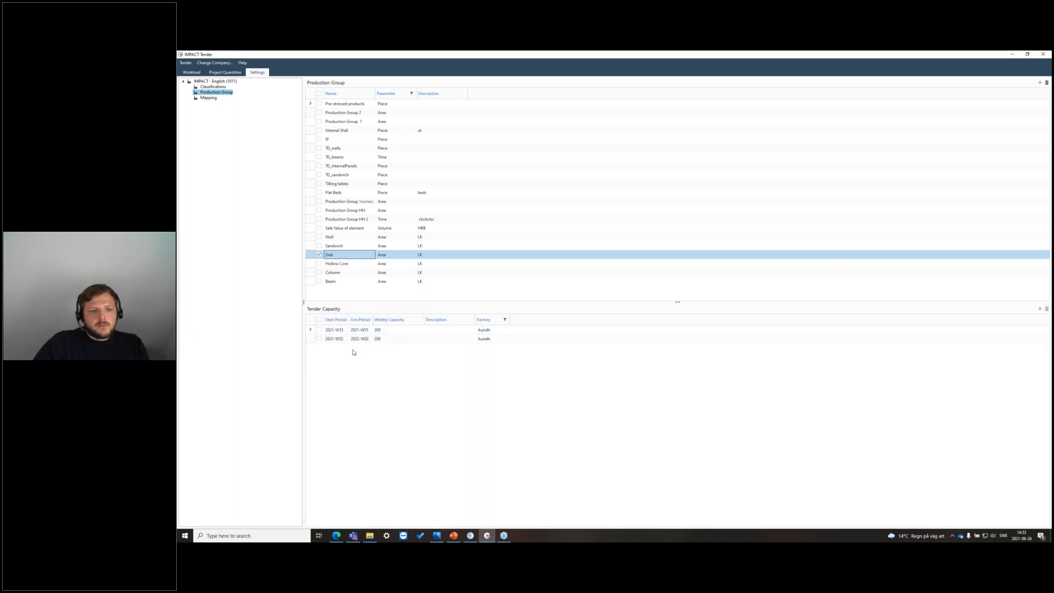
left_click(192, 72)
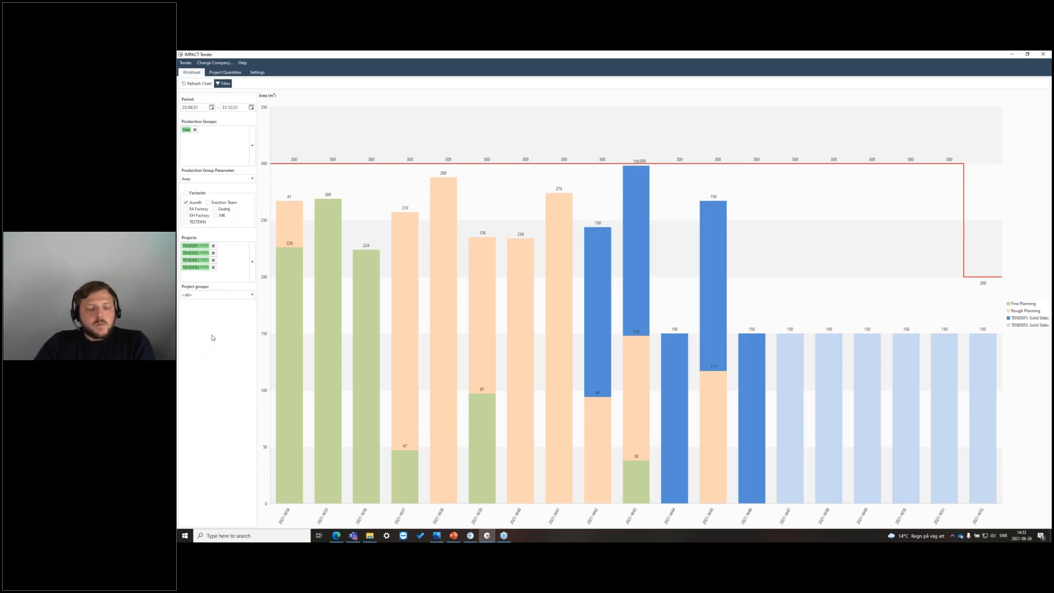
Check the Flat Beds production group's tender capacity and the option for adding a new one, without creating any
left_click(260, 73)
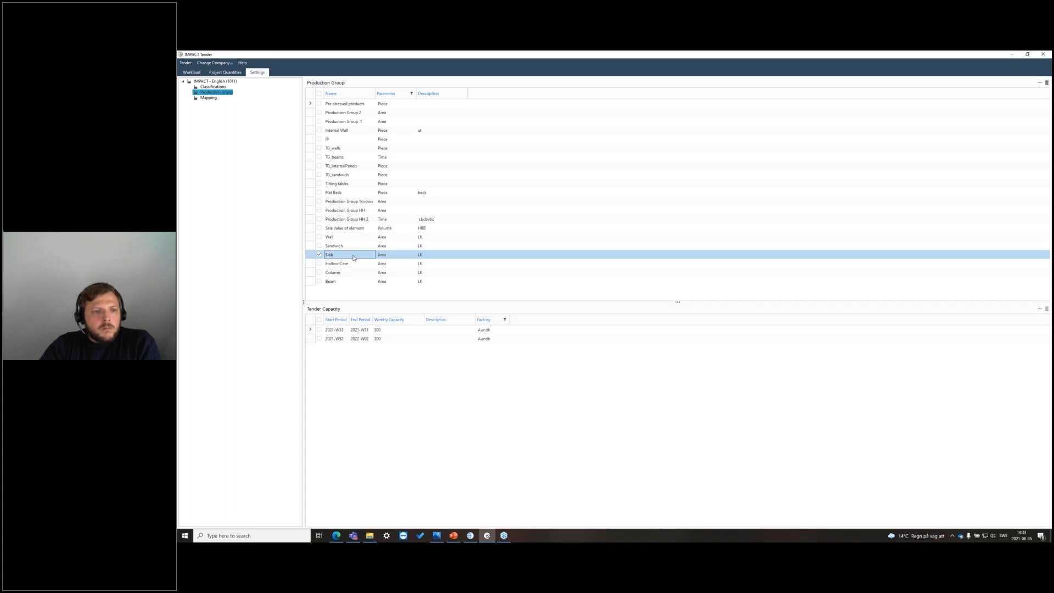
left_click(347, 193)
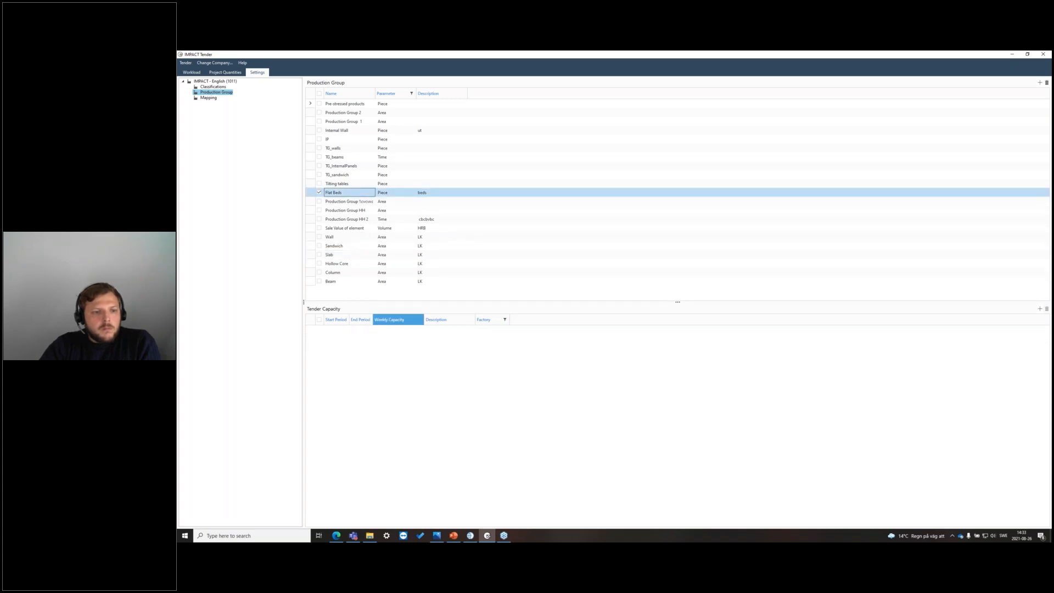
right_click(371, 341)
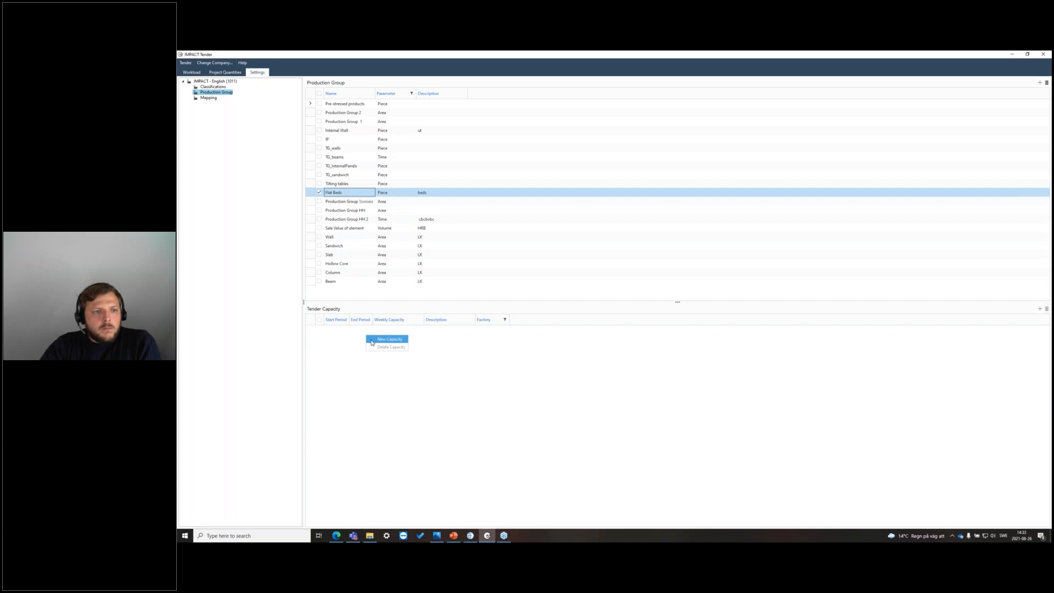
left_click(359, 339)
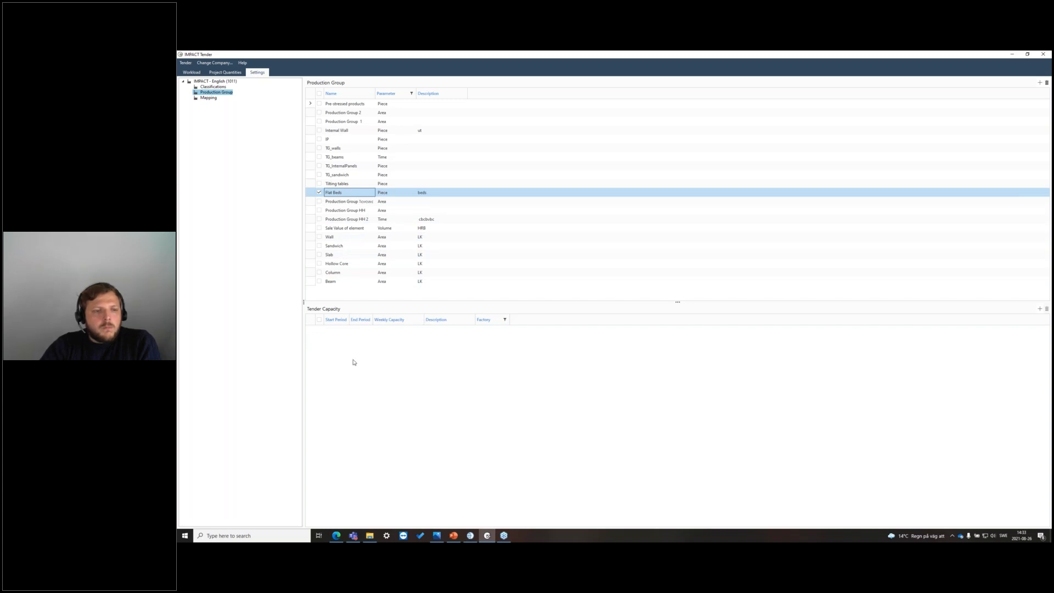
left_click(191, 72)
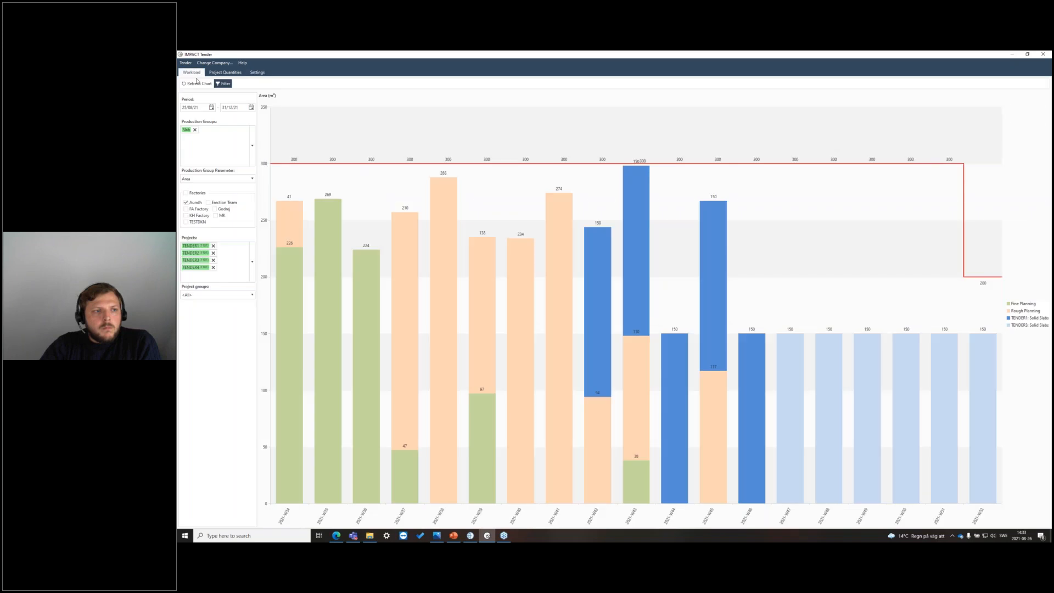
Add Flat Beds to the workload chart's production groups, set the production group parameter to Piece and refresh the chart
left_click(252, 145)
scroll(231, 241, "up", 3)
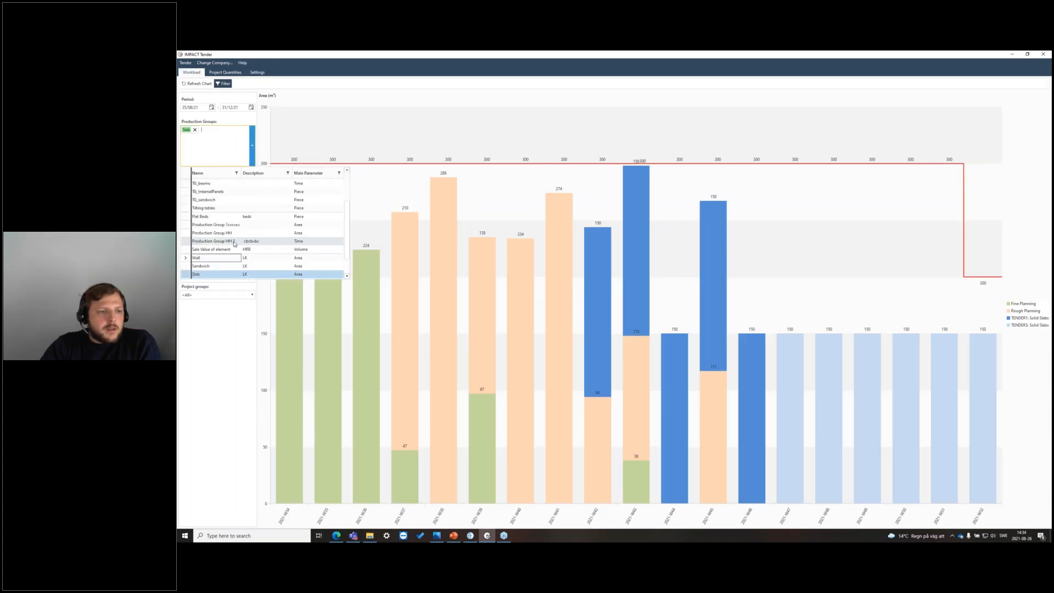
left_click(209, 217)
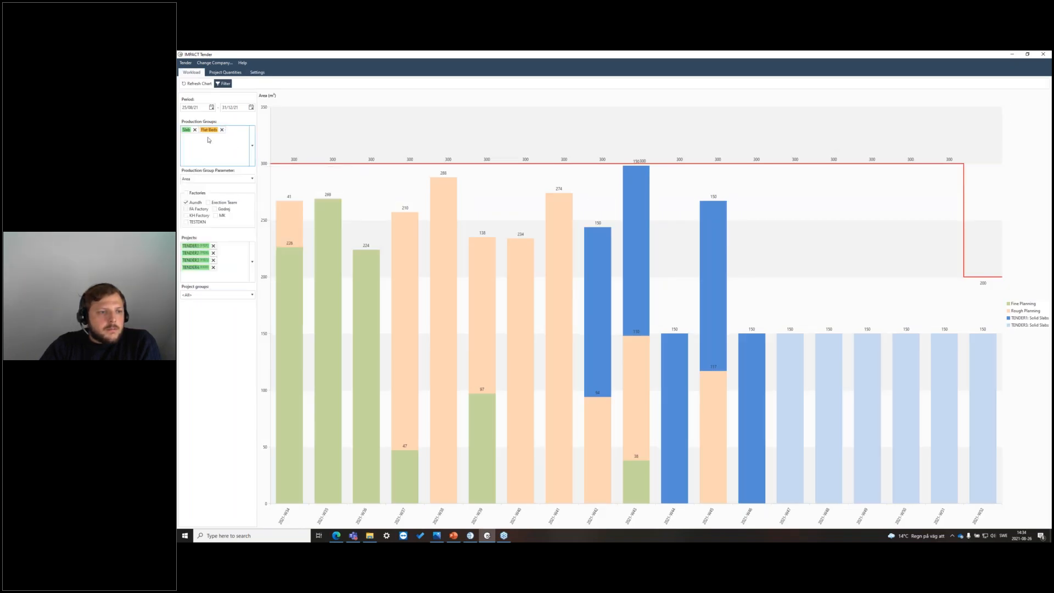
mouse_move(210, 132)
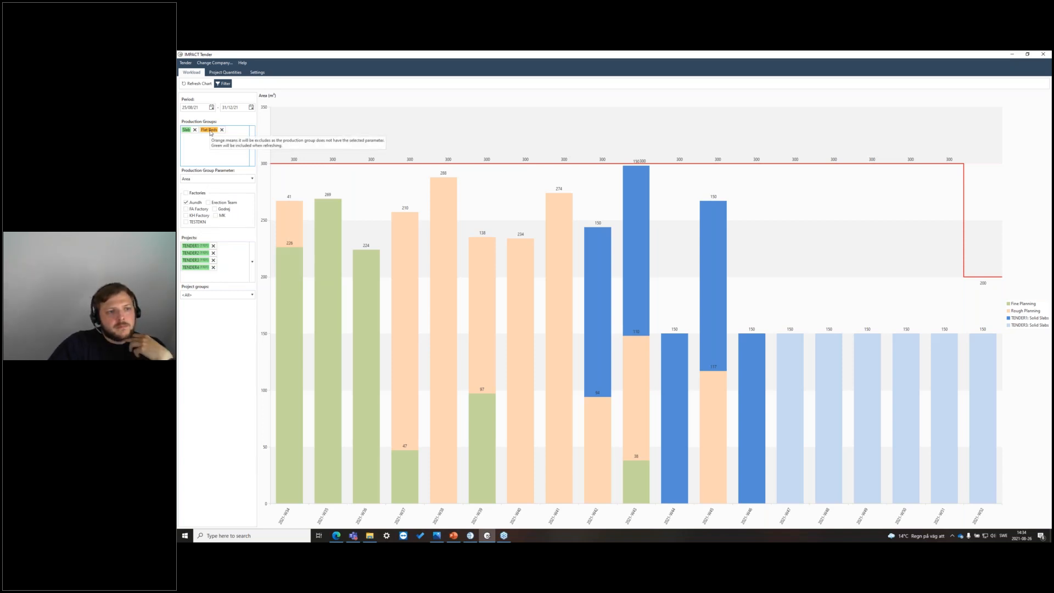
left_click(219, 178)
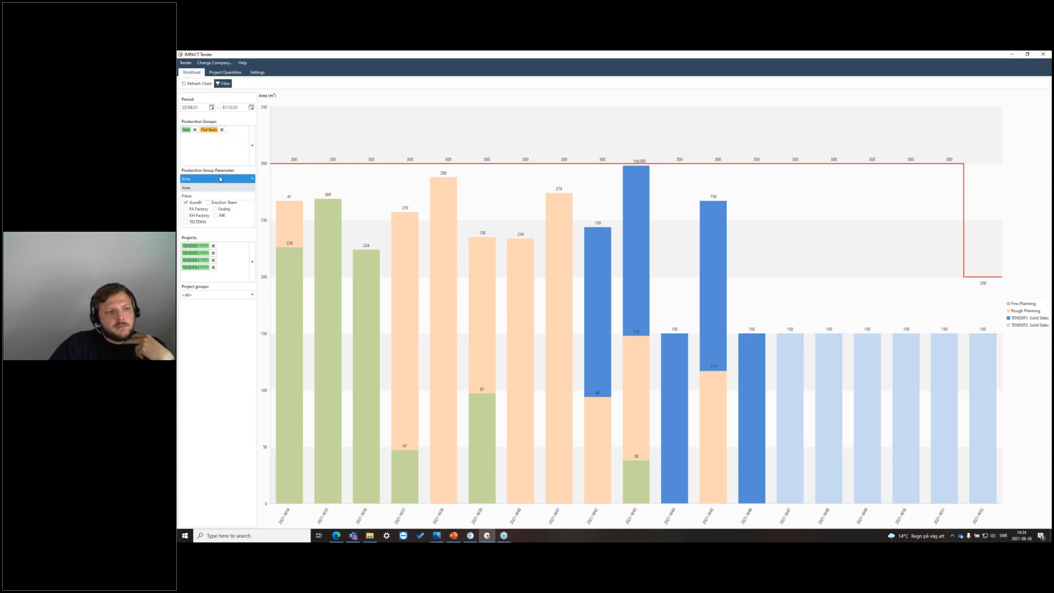
left_click(219, 197)
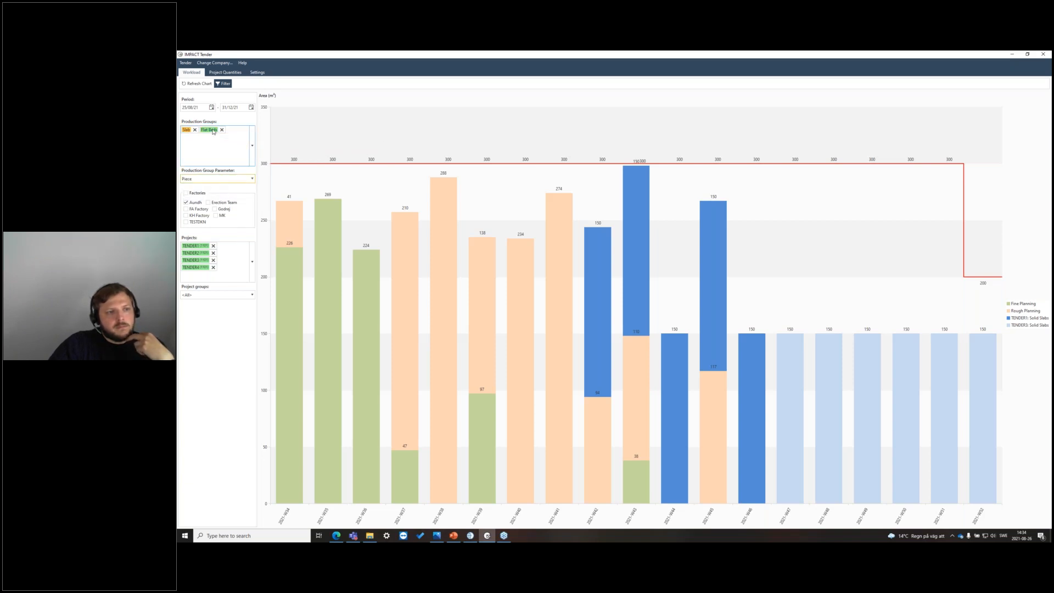
left_click(197, 83)
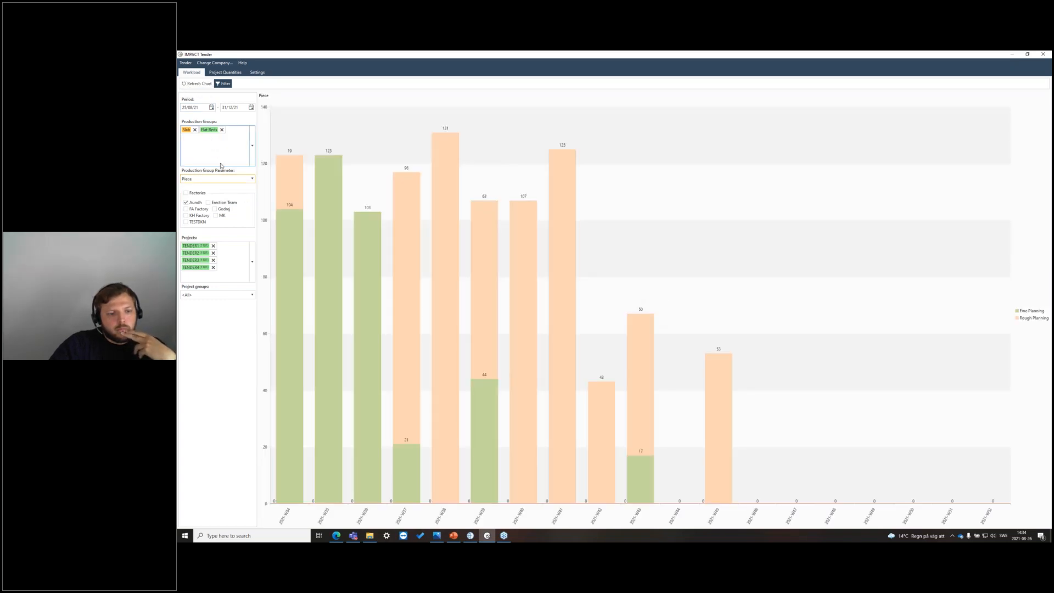
Add and save a Flat Beds tender capacity of 50 per week for the Aundh factory, from 2021-W35 to 2021-W42
left_click(225, 72)
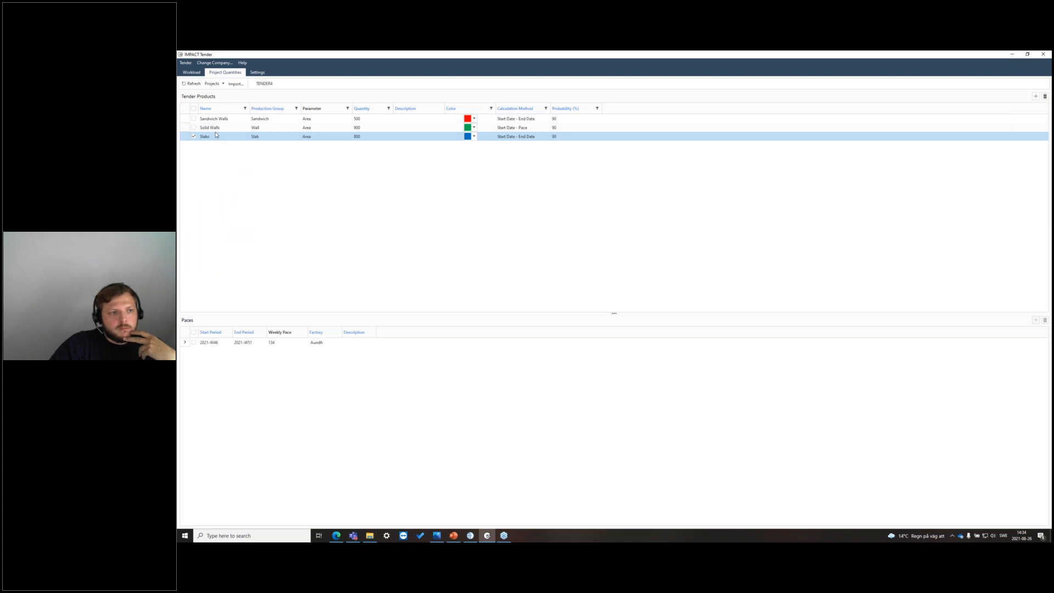
left_click(257, 72)
right_click(356, 357)
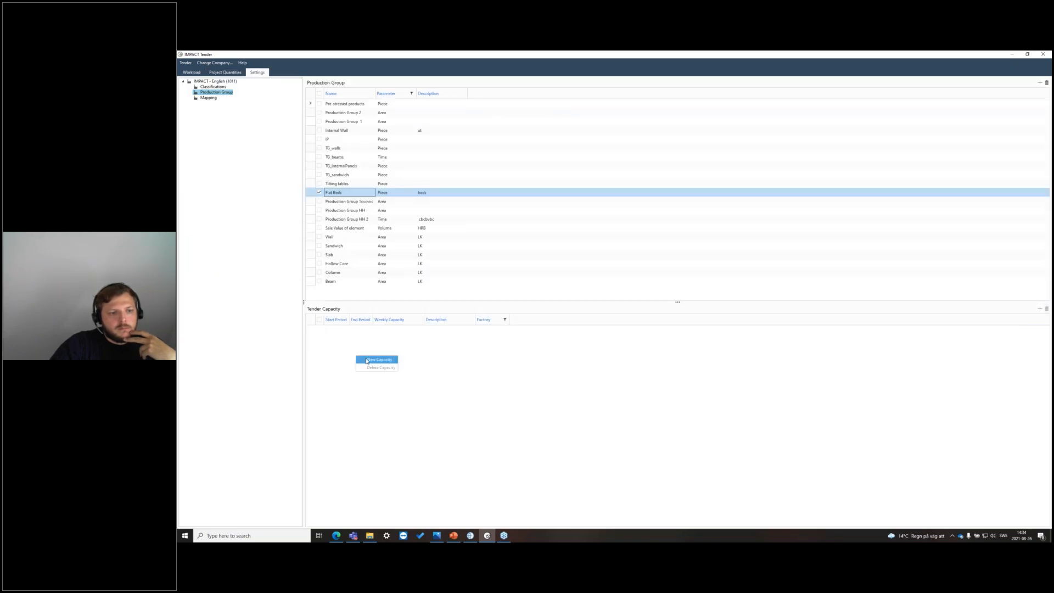
left_click(377, 360)
type("50")
left_click(487, 345)
left_click(487, 345)
left_click(485, 352)
left_click(1010, 322)
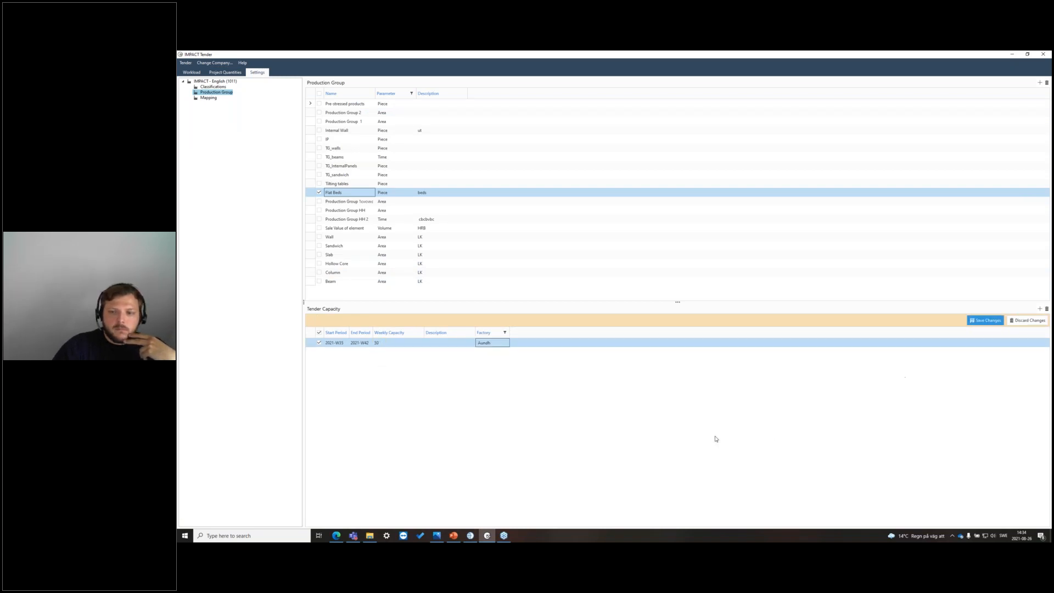
Return to the workload chart, set the production group parameter to Piece and refresh the chart
left_click(192, 72)
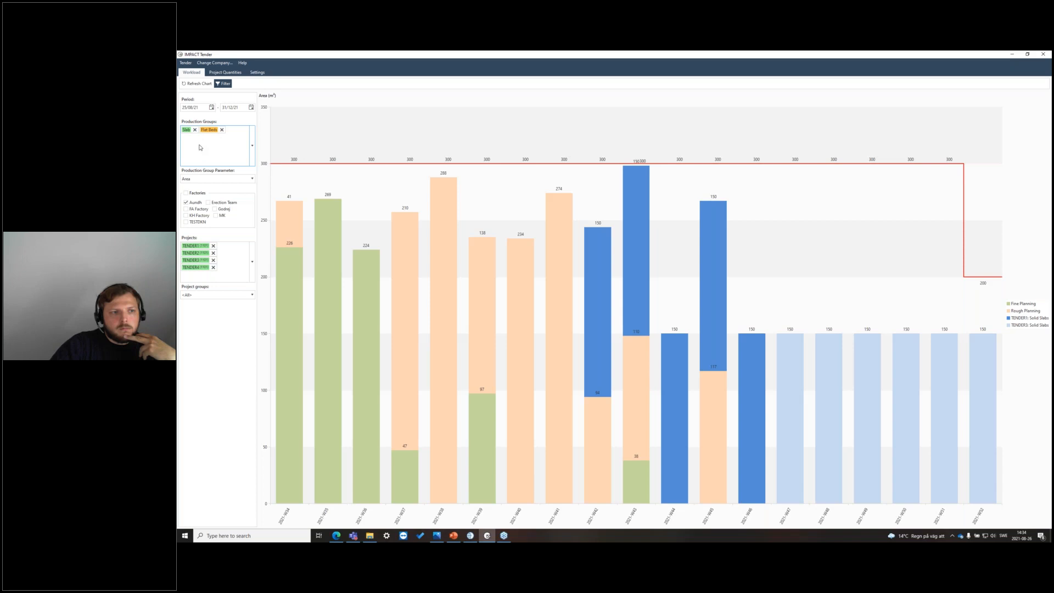
left_click(200, 179)
left_click(200, 190)
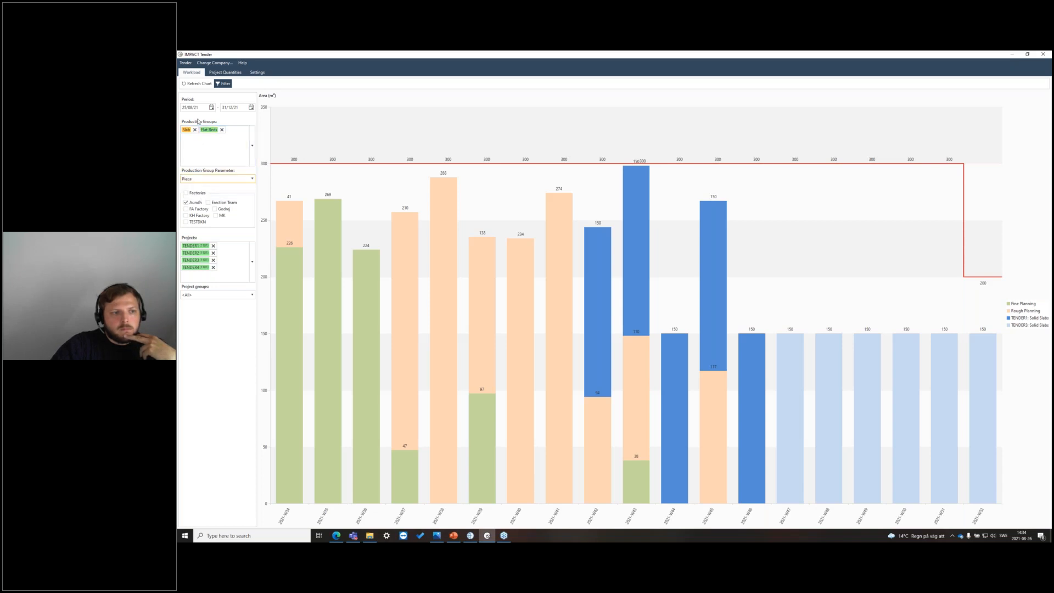
left_click(197, 84)
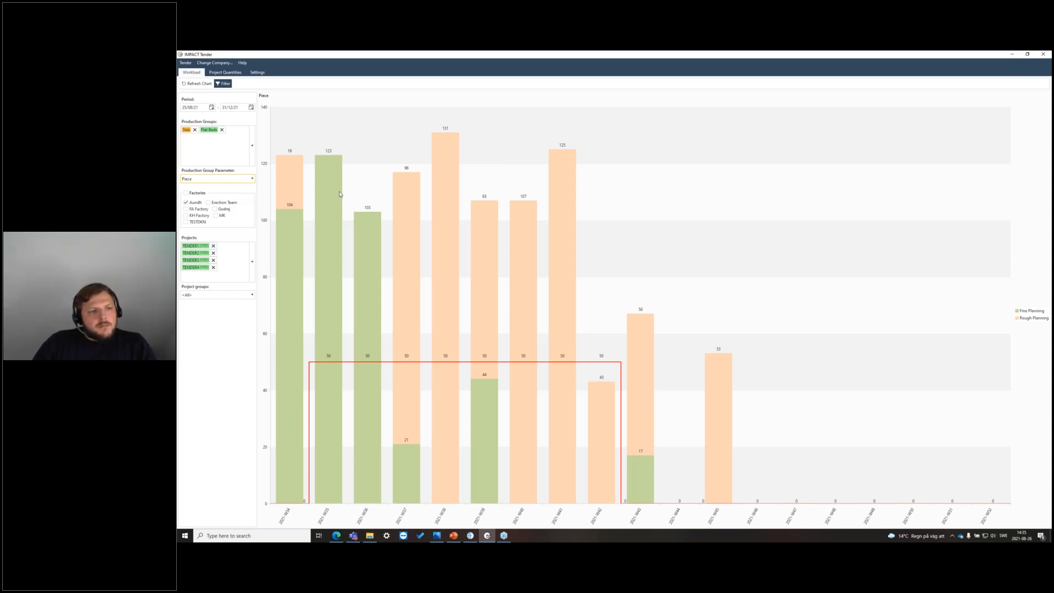
Remove Flat Beds from the workload chart's production groups and open the list of available groups
left_click(222, 129)
left_click(252, 156)
left_click(252, 156)
Switch to IMPACT Project Manager, examine the available project types in PROJECT5's properties and close them without changes
left_click(470, 535)
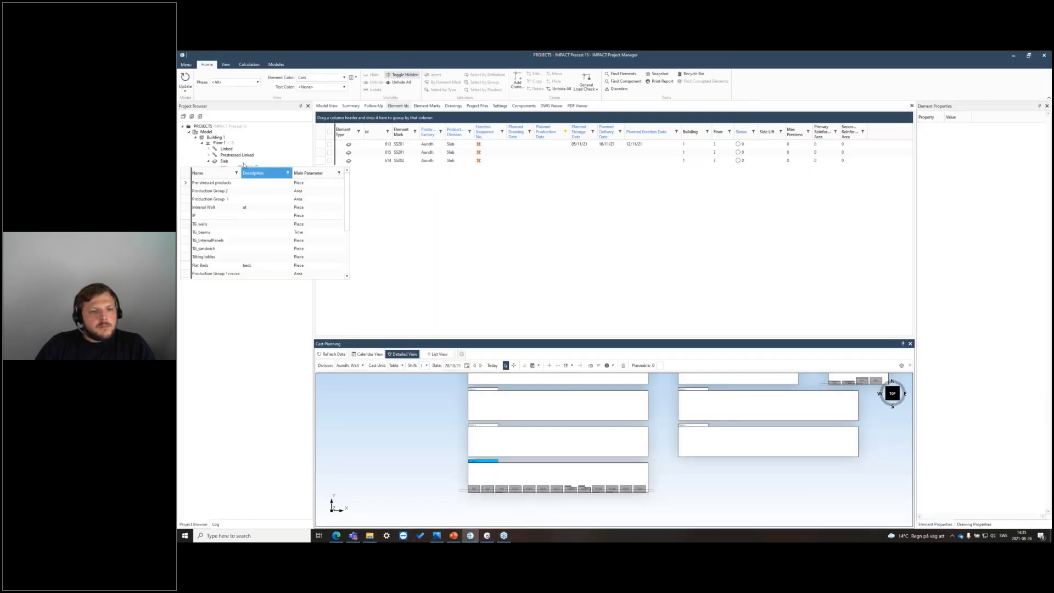
right_click(208, 128)
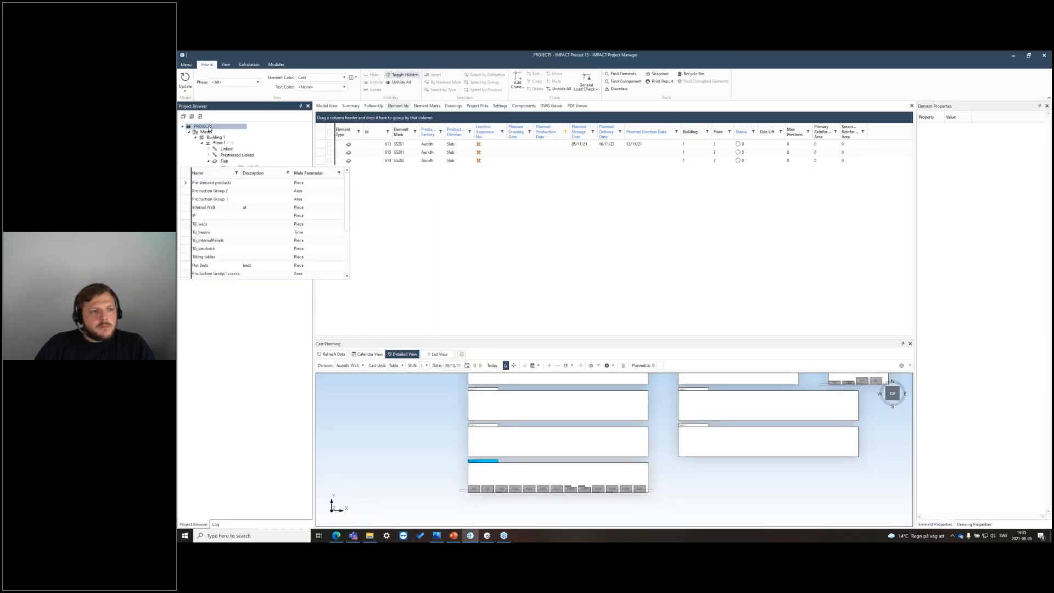
left_click(439, 200)
left_click(487, 535)
left_click(470, 536)
right_click(216, 128)
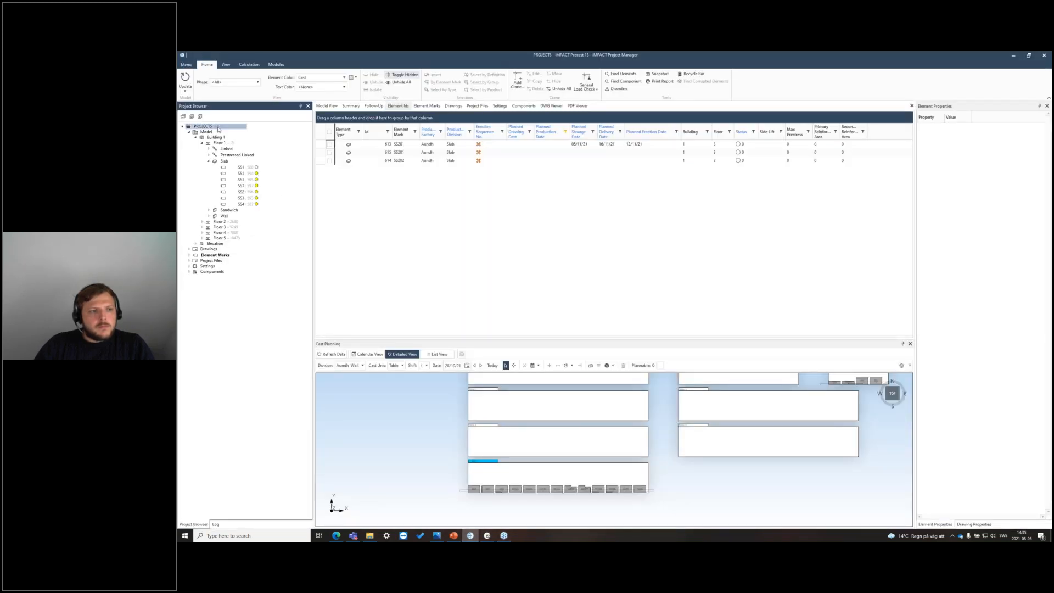
left_click(247, 142)
key("Escape")
right_click(239, 129)
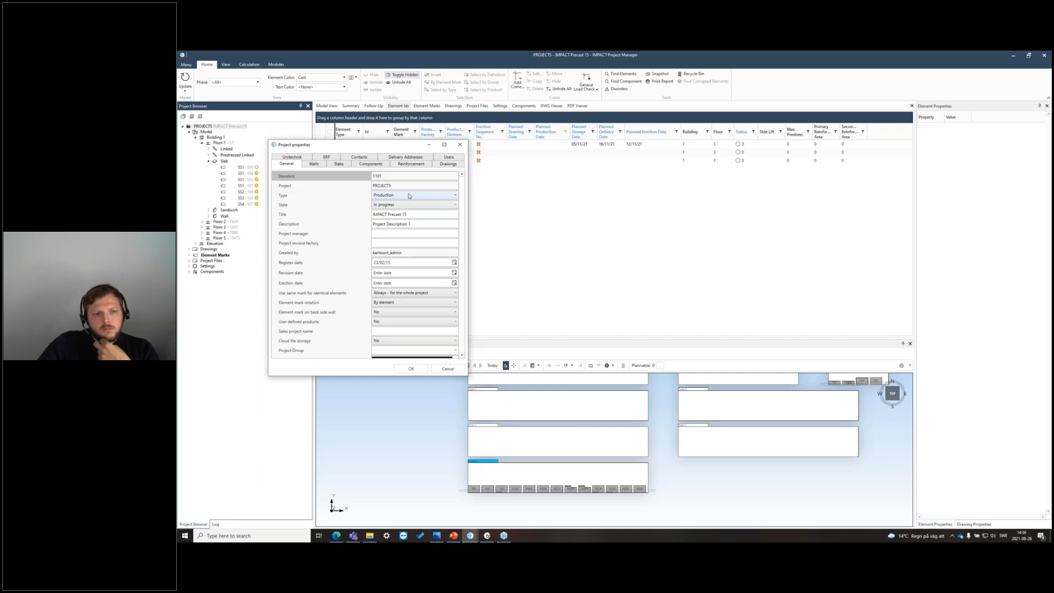
left_click(409, 196)
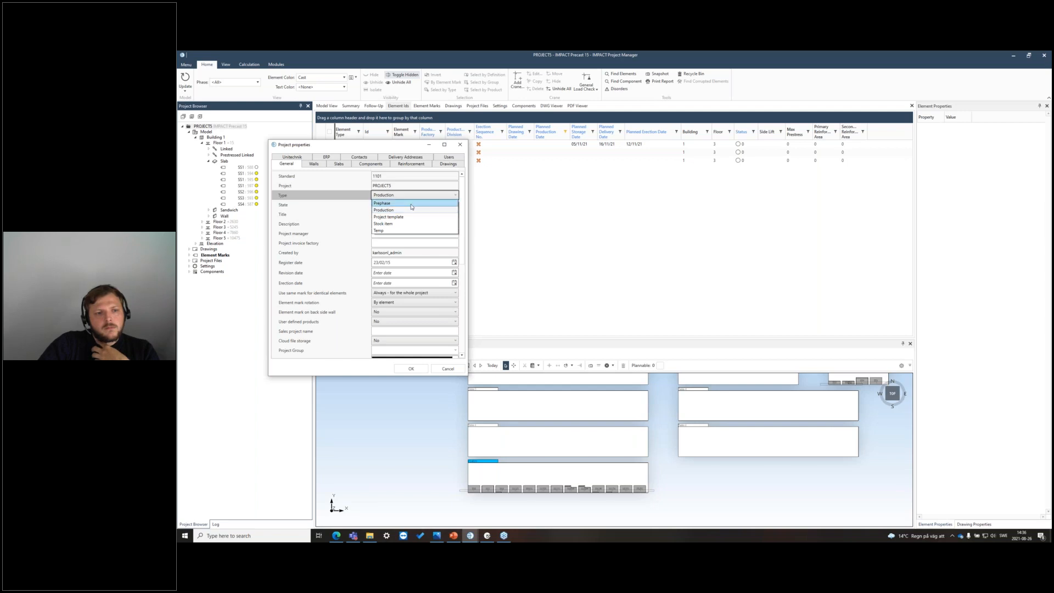
left_click(336, 217)
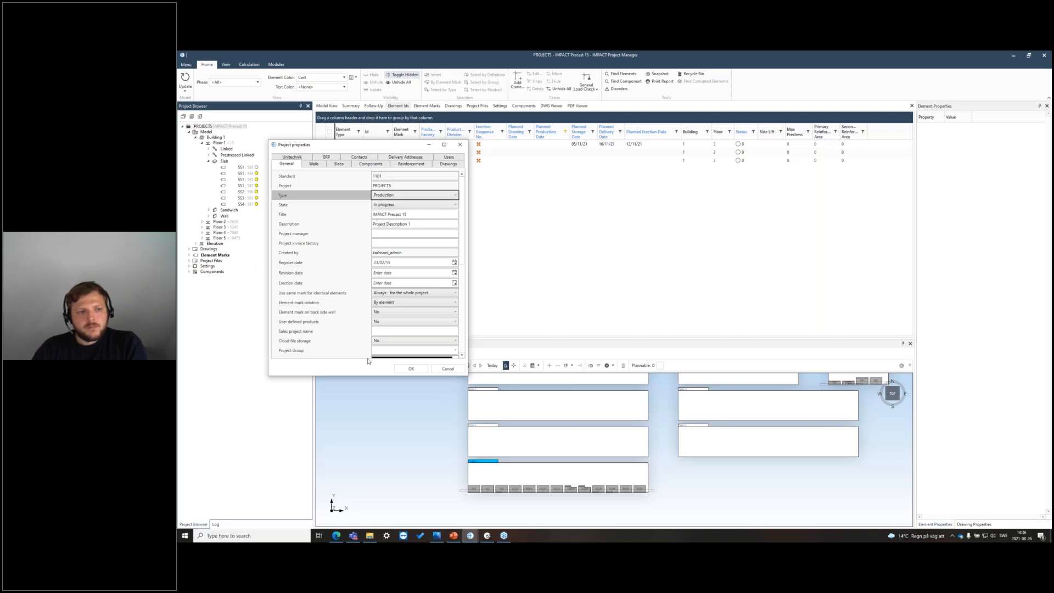
left_click(447, 369)
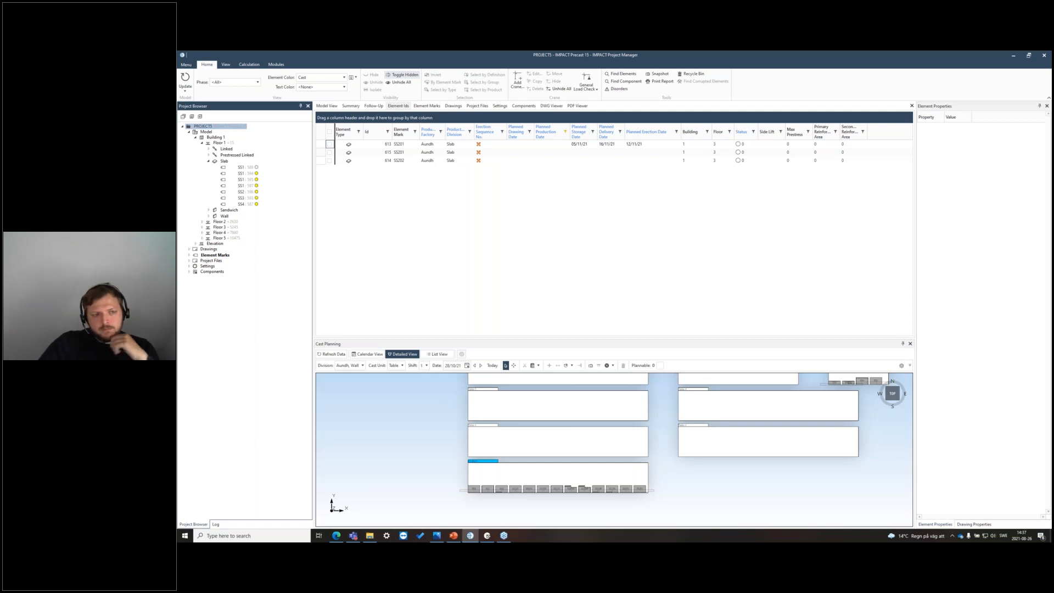
Switch to IMPACT Tender, add Sandwich and Wall to the workload chart's production groups and refresh the chart
left_click(487, 535)
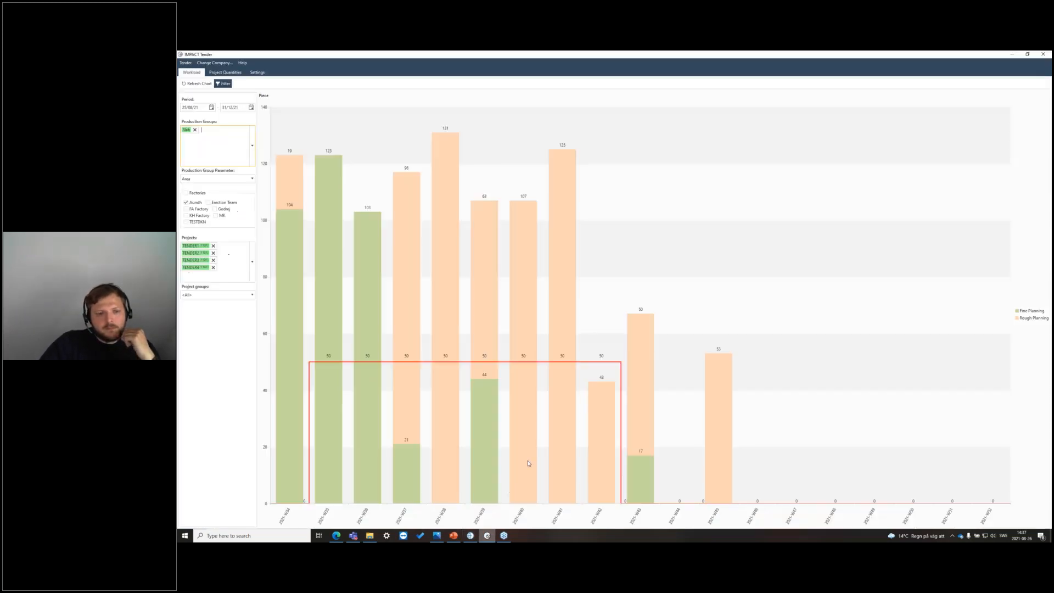
left_click(252, 146)
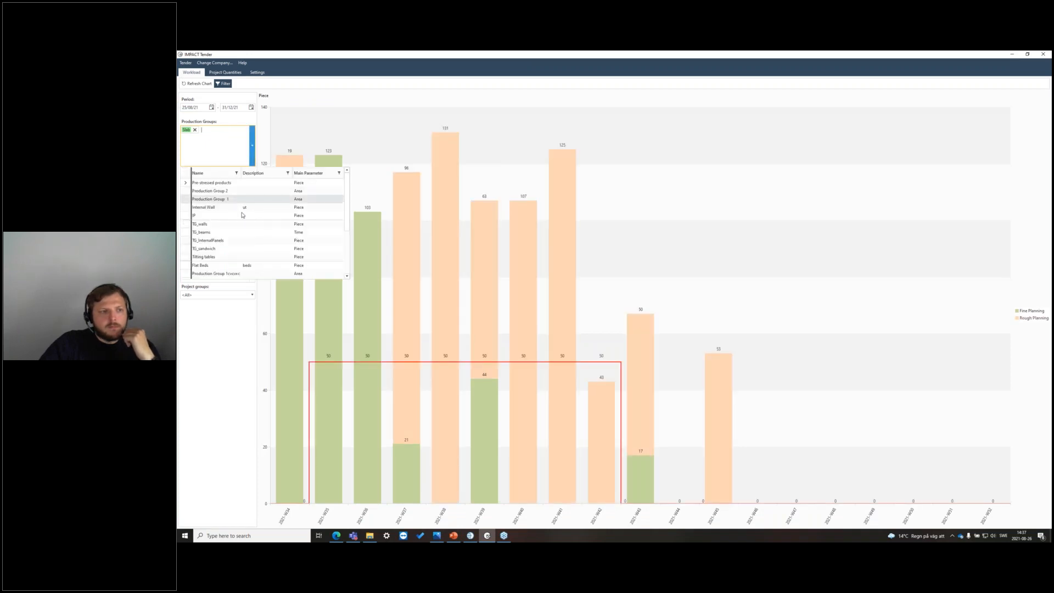
left_click(214, 241)
left_click(214, 233)
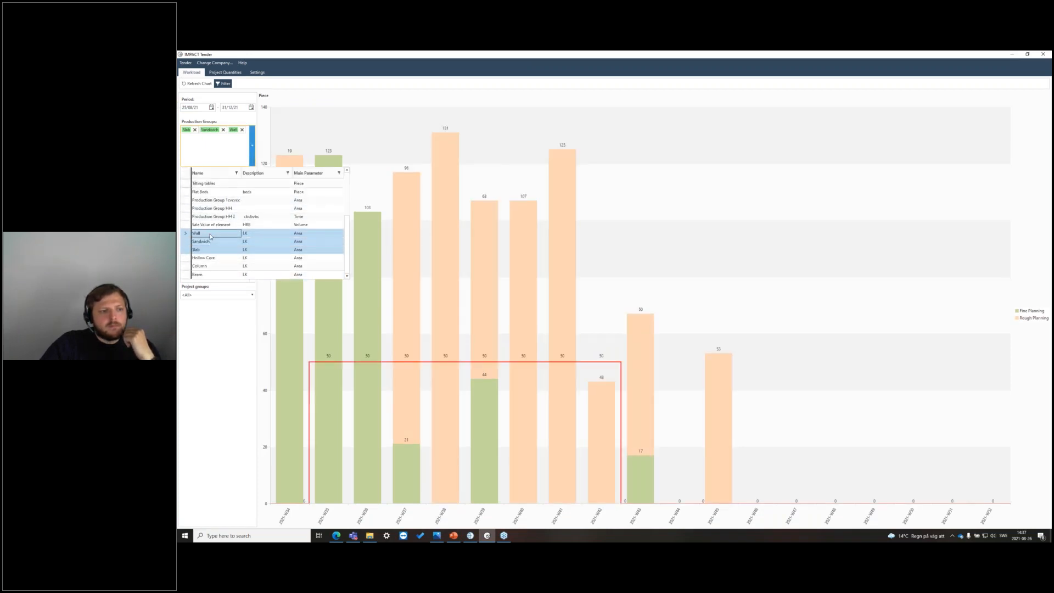
left_click(195, 148)
left_click(192, 85)
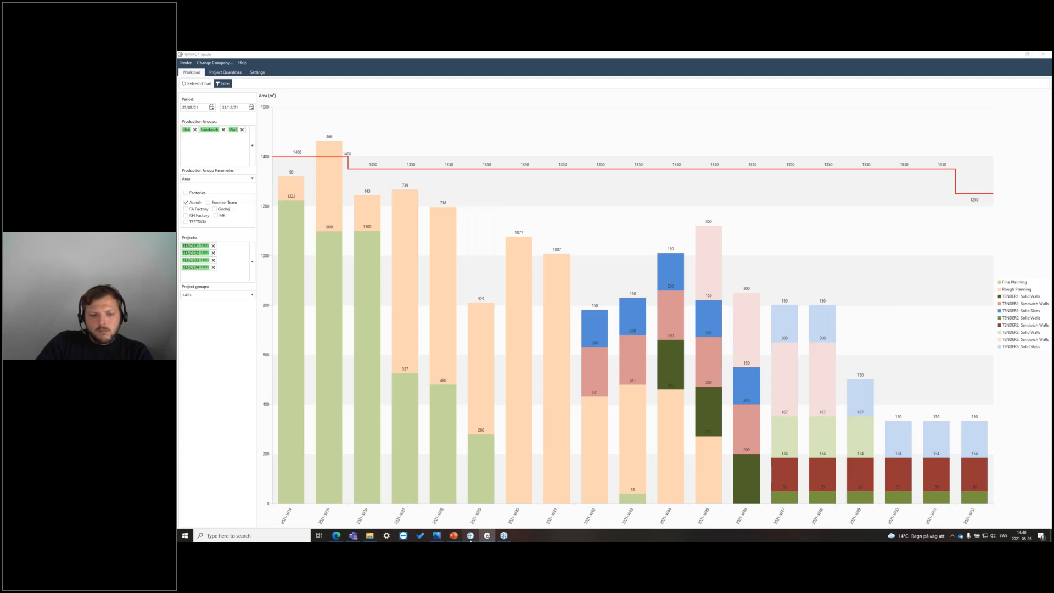
Switch to IMPACT Project Manager and examine today's wall cast planning in the detailed view and the calendar view
left_click(470, 535)
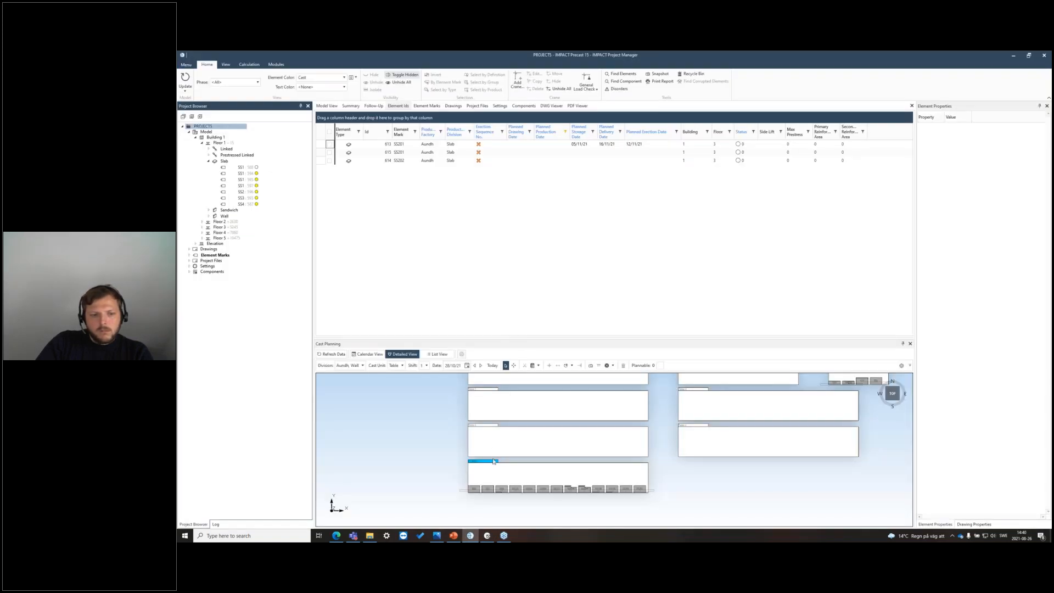
left_click(364, 366)
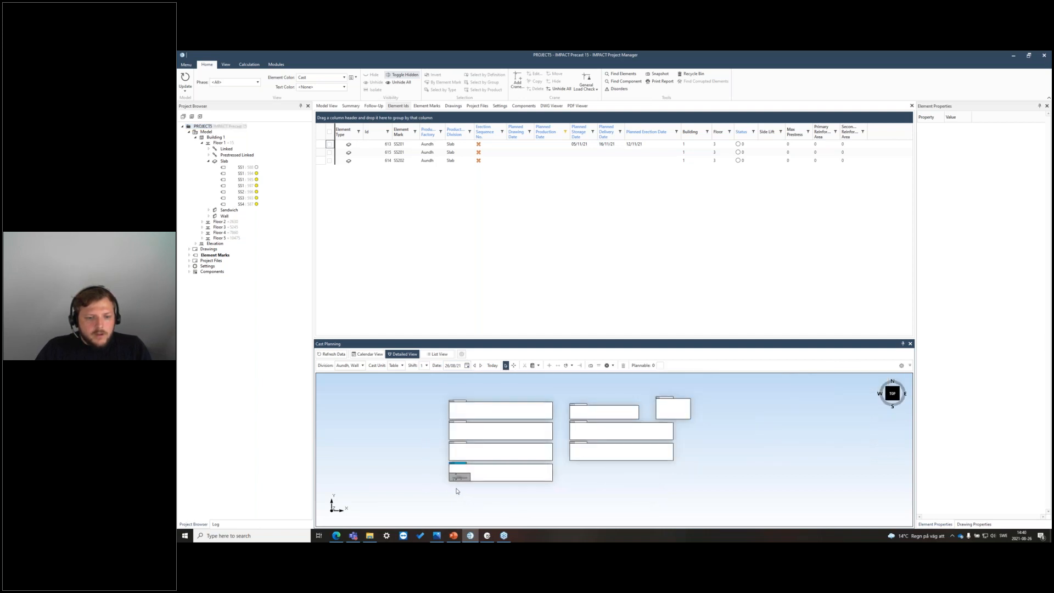
scroll(455, 488, "up", 3)
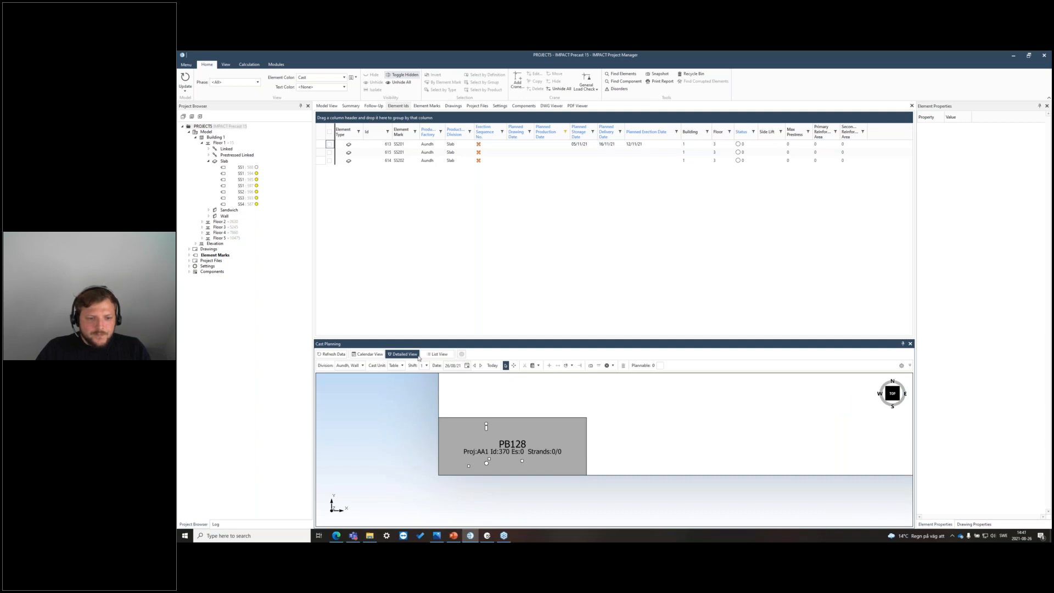
left_click(367, 354)
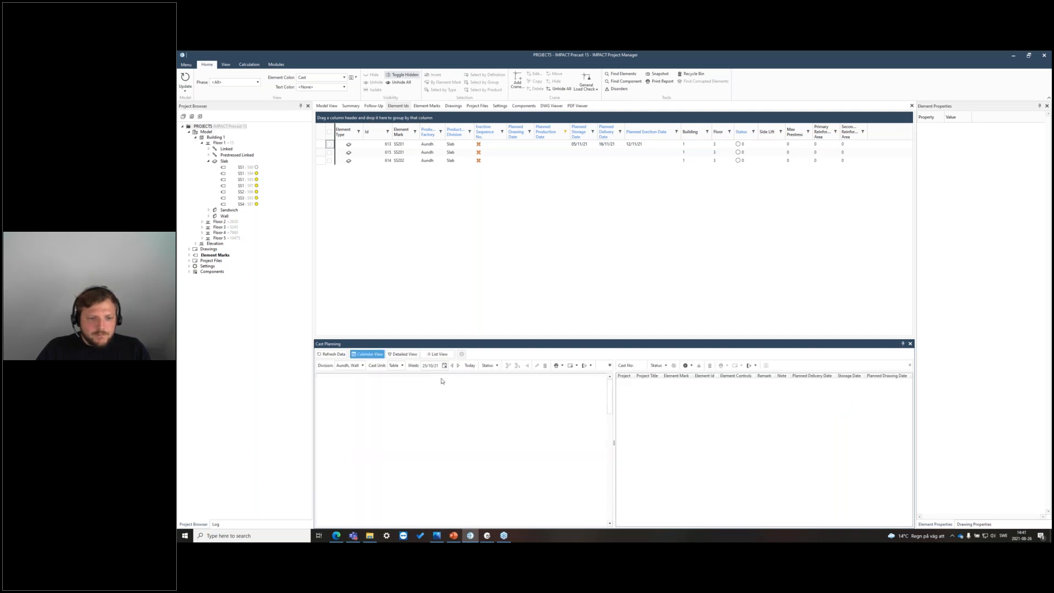
left_click(470, 365)
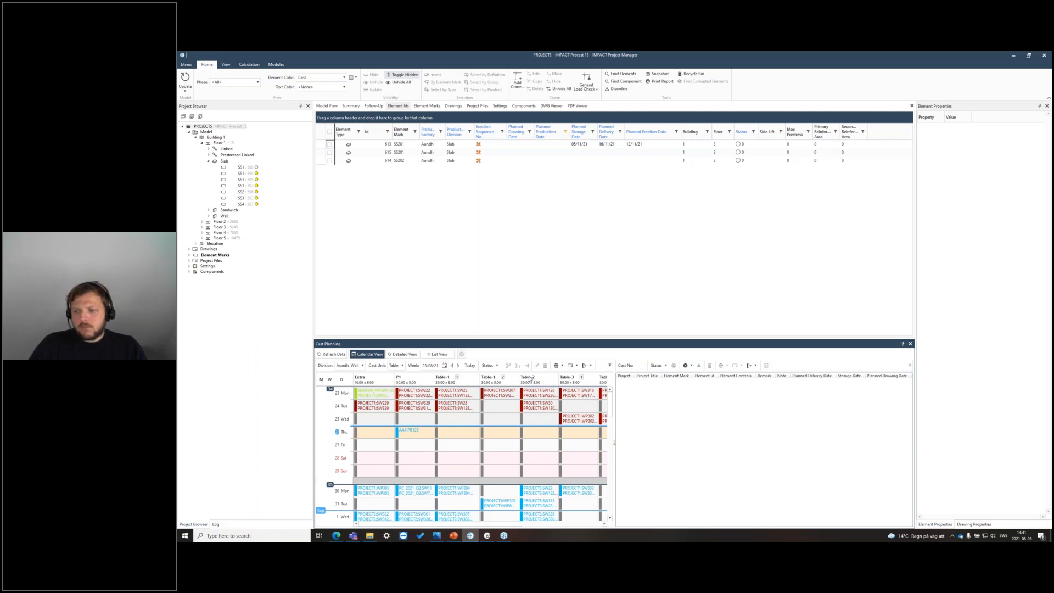
left_click(537, 292)
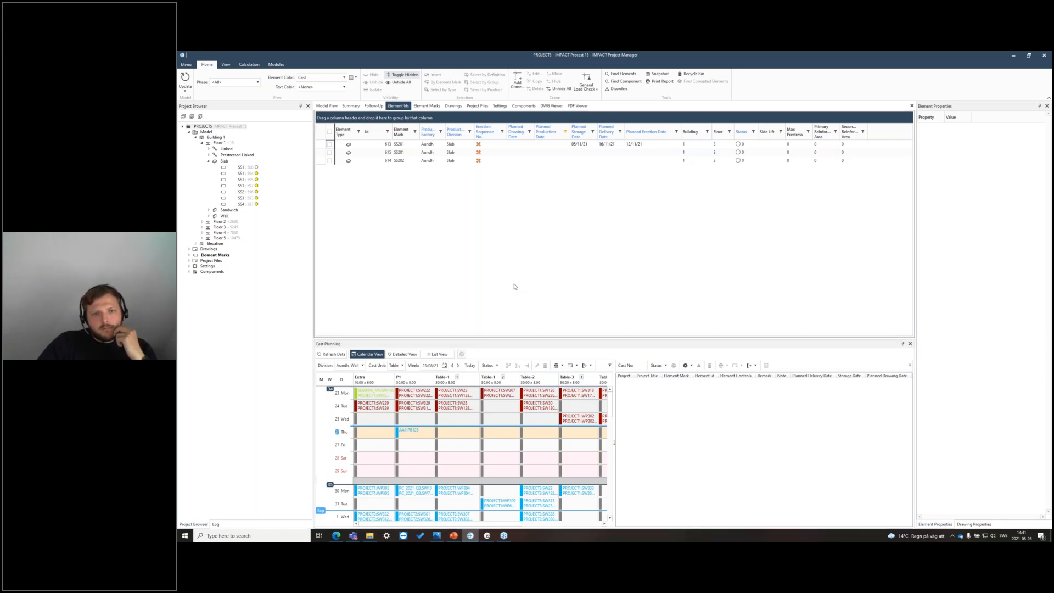
Switch to IMPACT Tender and set the general minimum probability level to 70%, saving the change
left_click(487, 535)
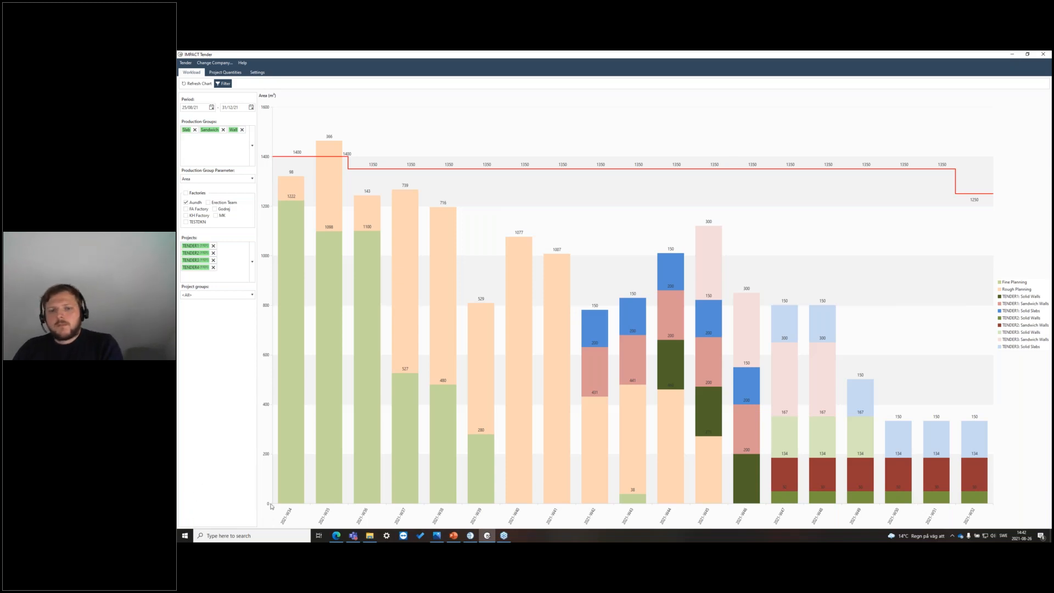
left_click(607, 535)
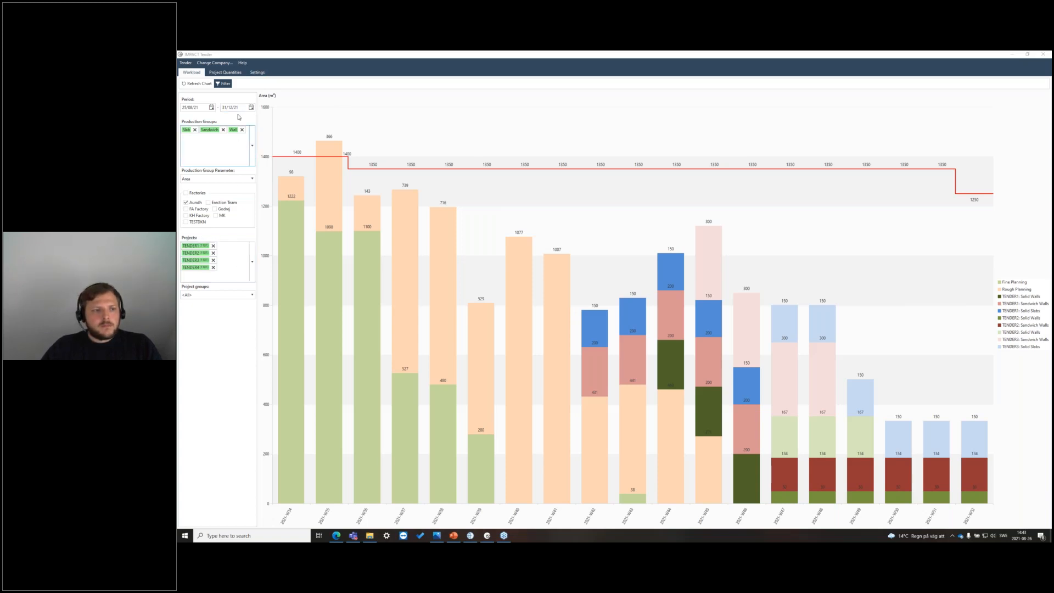
left_click(257, 72)
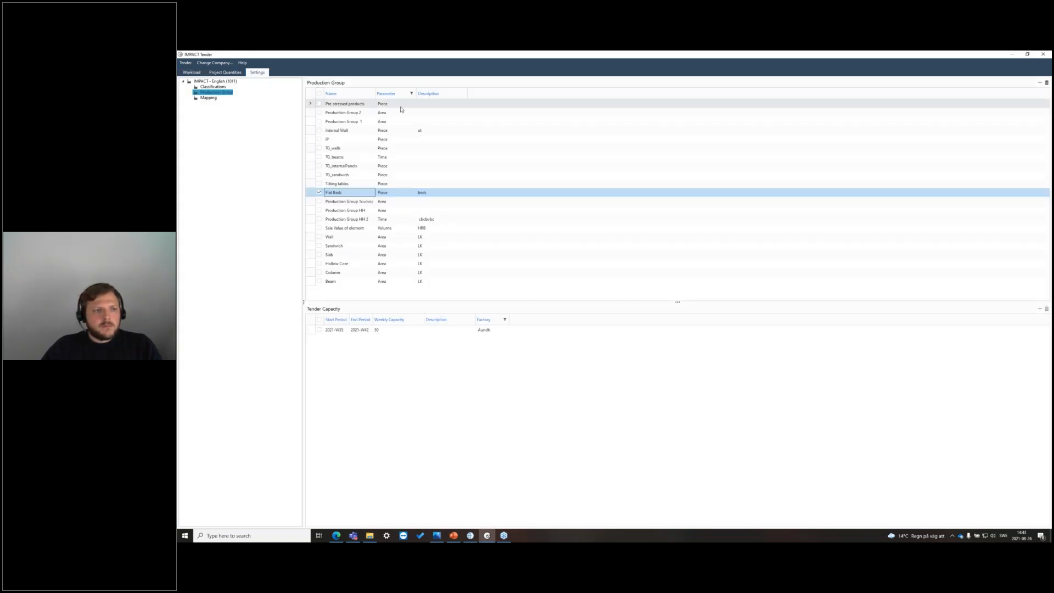
left_click(223, 82)
left_click(365, 92)
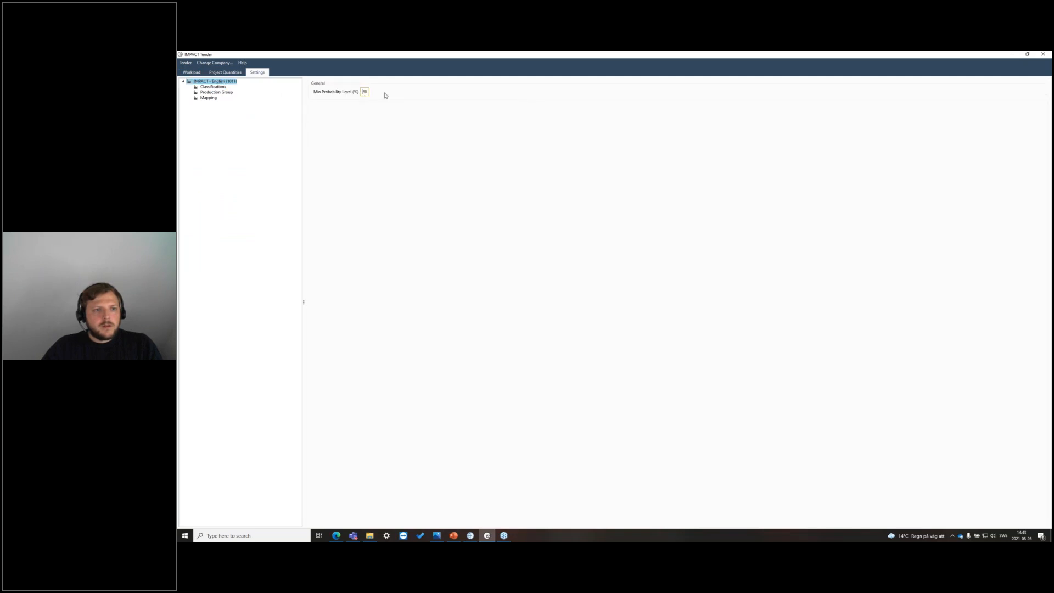
key("BackSpace")
type("70")
left_click(336, 88)
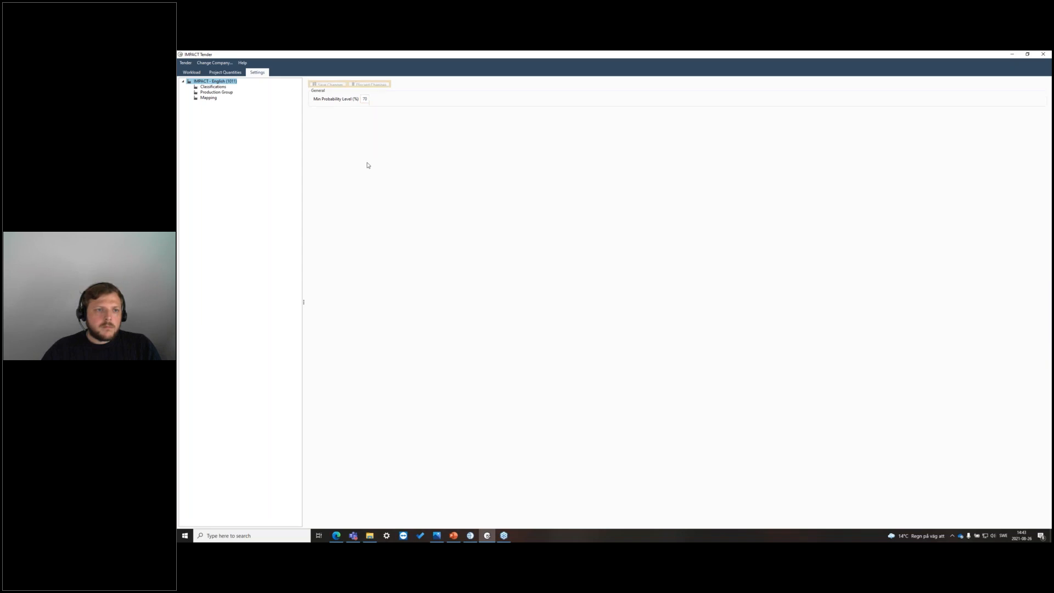
Examine the workload chart, recheck the minimum probability level setting and return to the chart
left_click(192, 72)
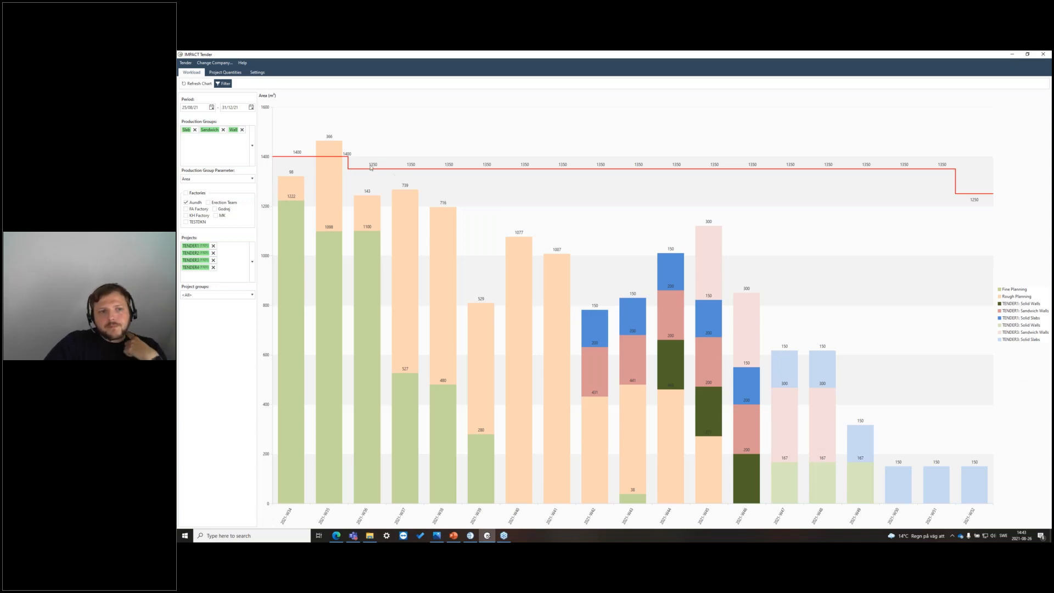
left_click(257, 73)
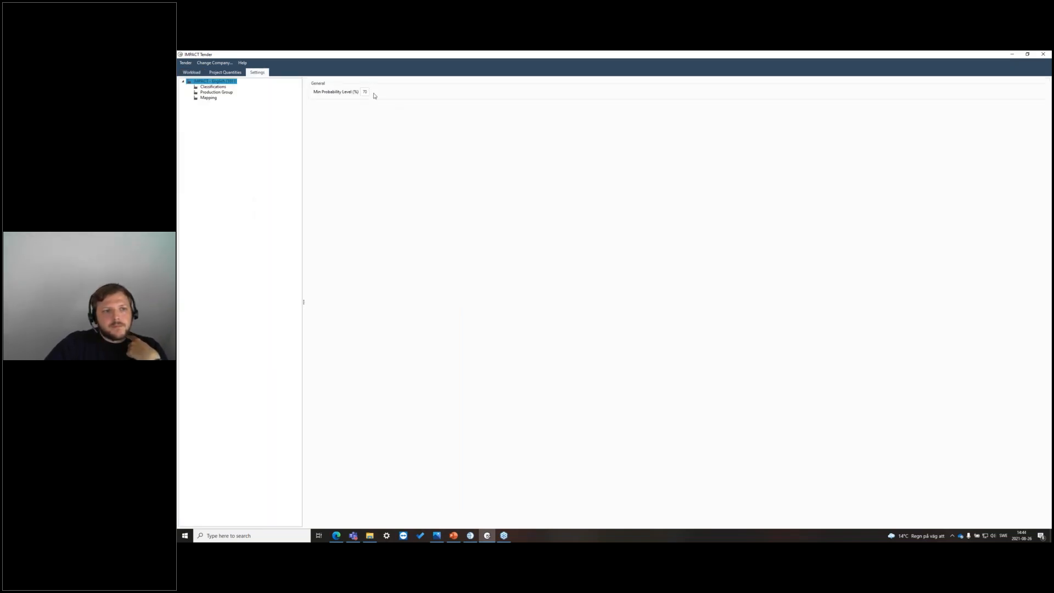
left_click(192, 73)
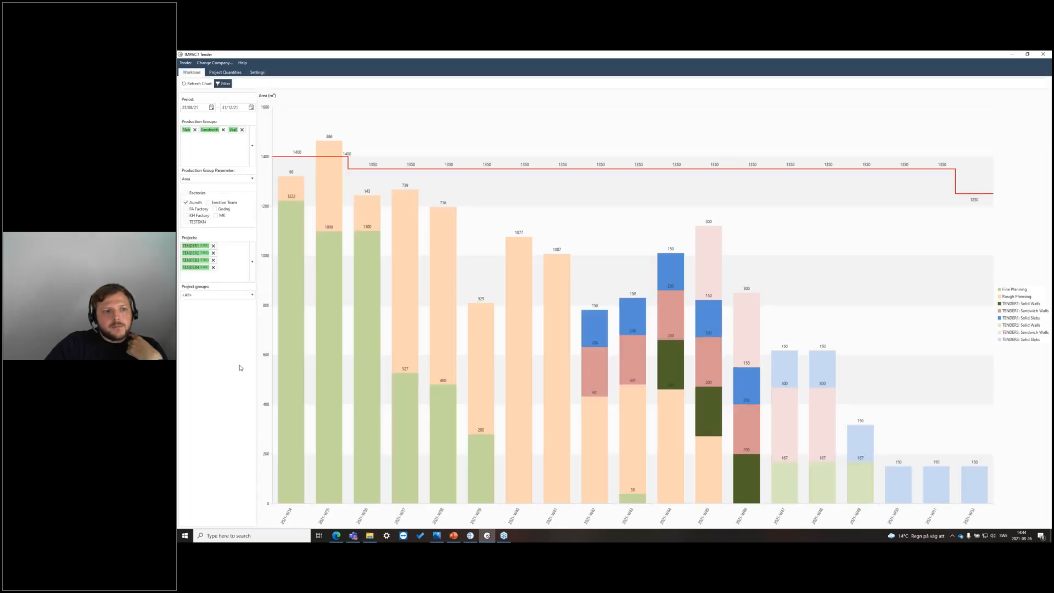